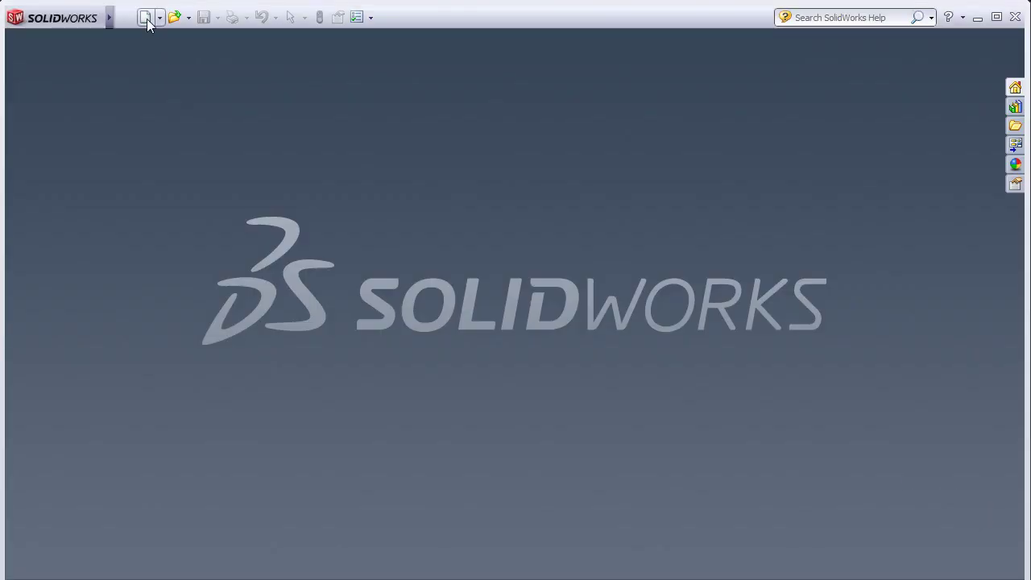
- Create a new drawing on a standard A3 (ISO) sheet with the sheet format display off, without inserting a model view
left_click(145, 17)
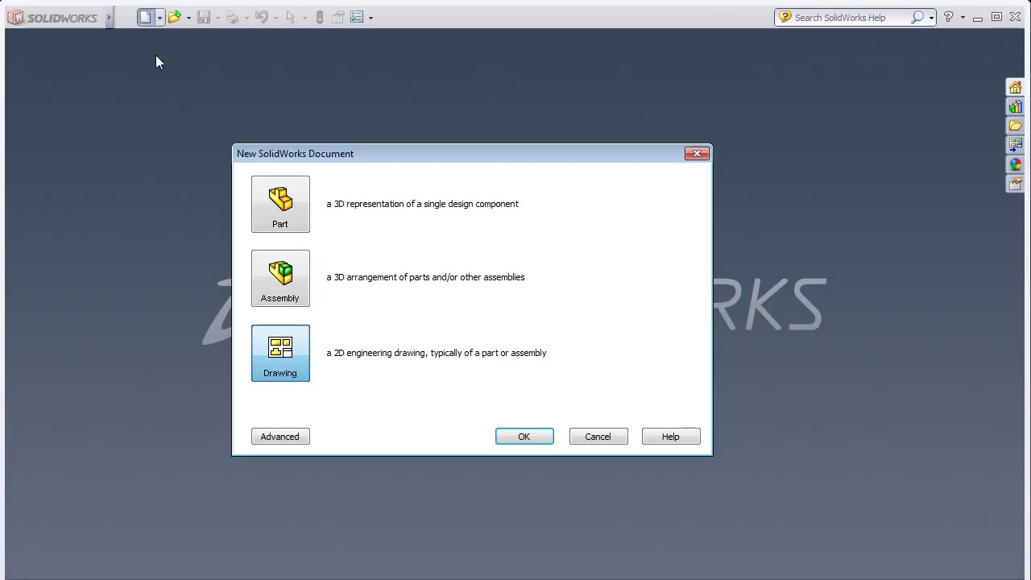
left_click(525, 439)
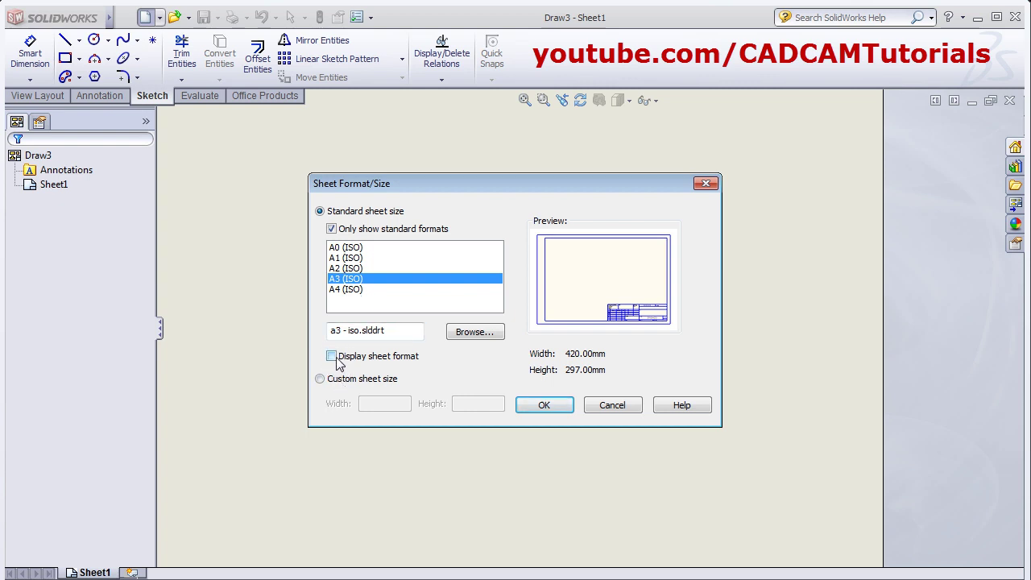
left_click(544, 405)
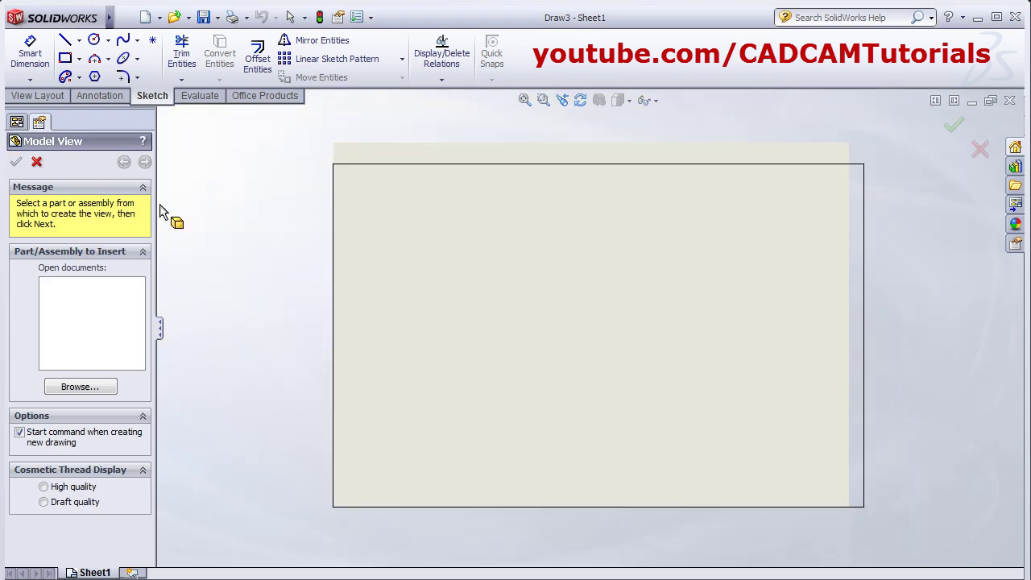
left_click(37, 163)
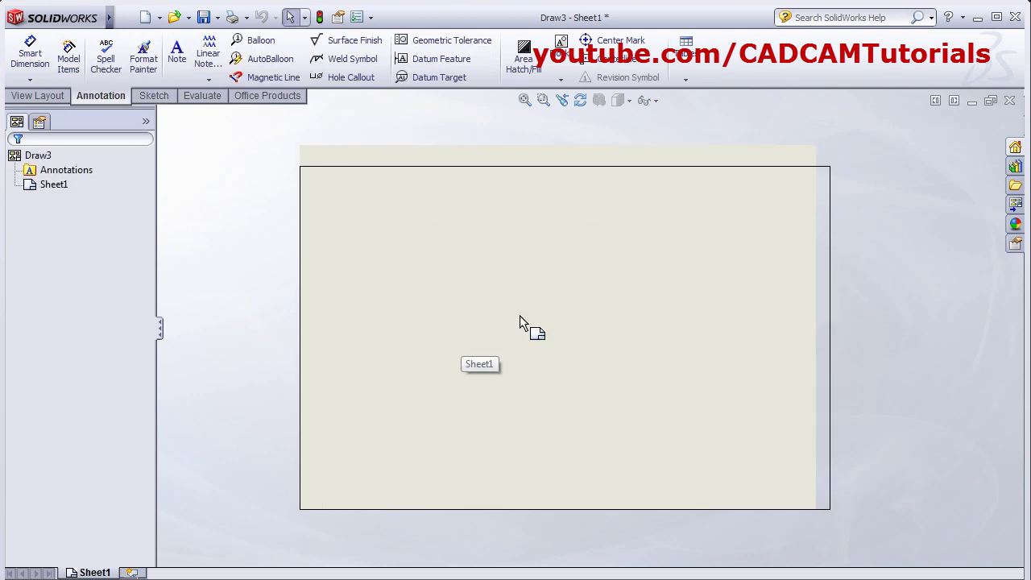
- Open the sheet format for editing and sketch a corner rectangle about 371 mm wide just inside the sheet edges
right_click(403, 263)
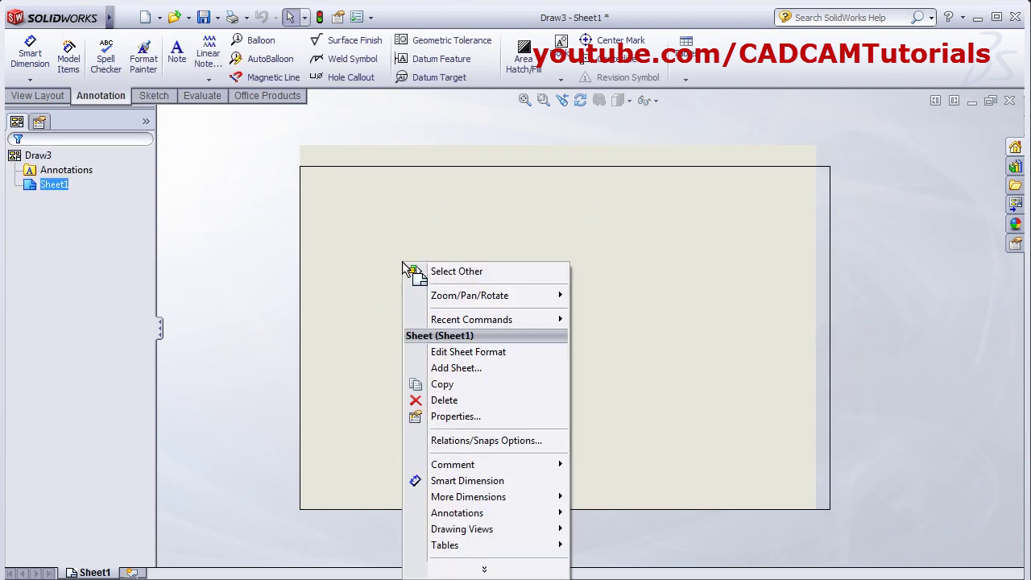
left_click(483, 354)
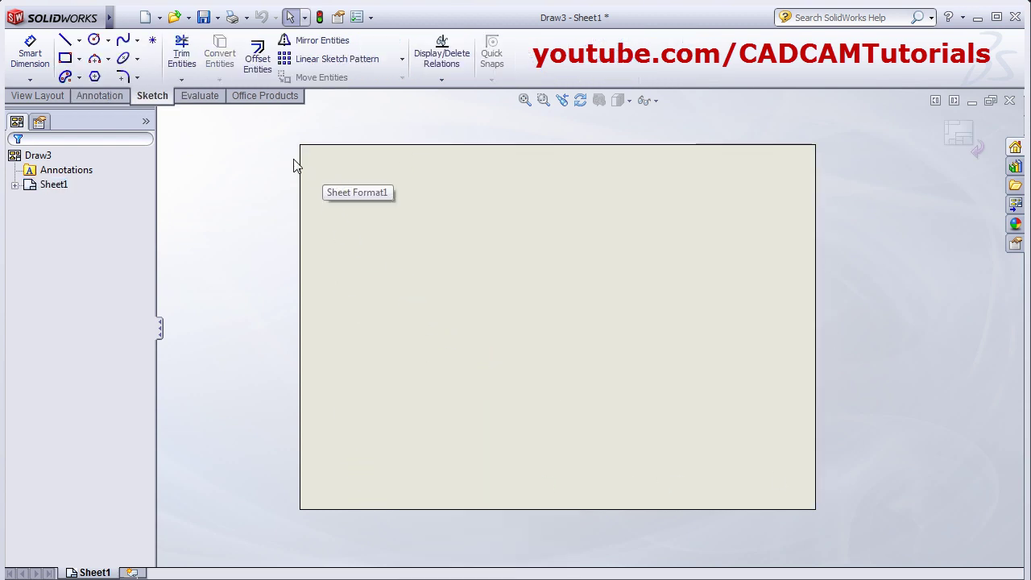
left_click(66, 59)
left_click_drag(326, 481, 781, 163)
key("Escape")
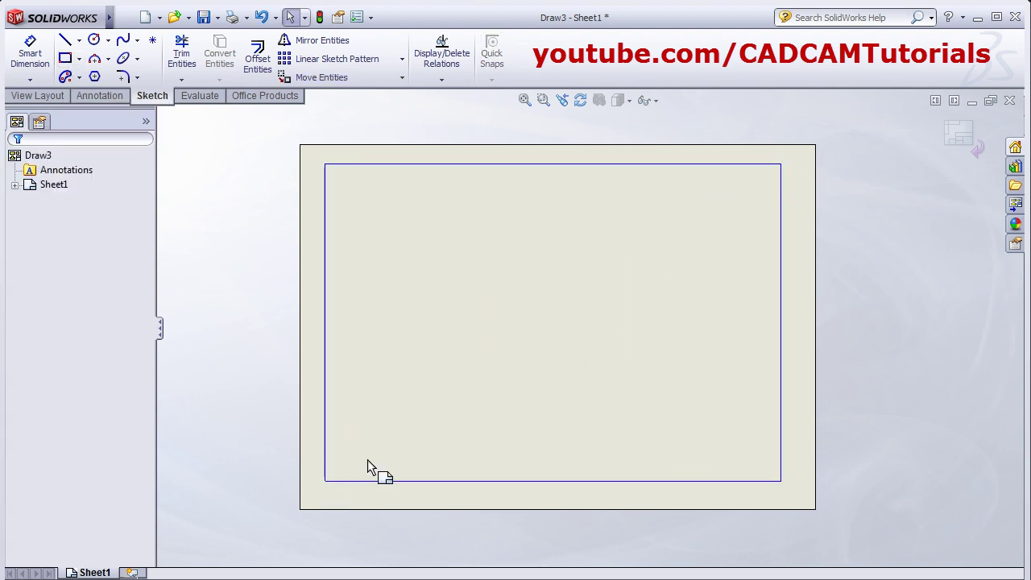
- Set the length of the rectangle's bottom line to 420 mm
left_click(381, 482)
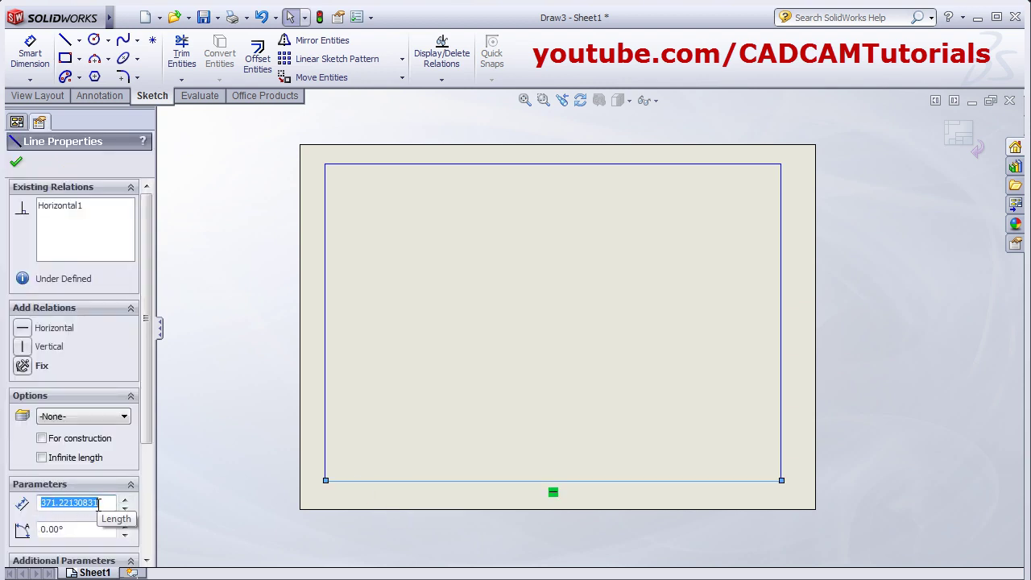
type("420")
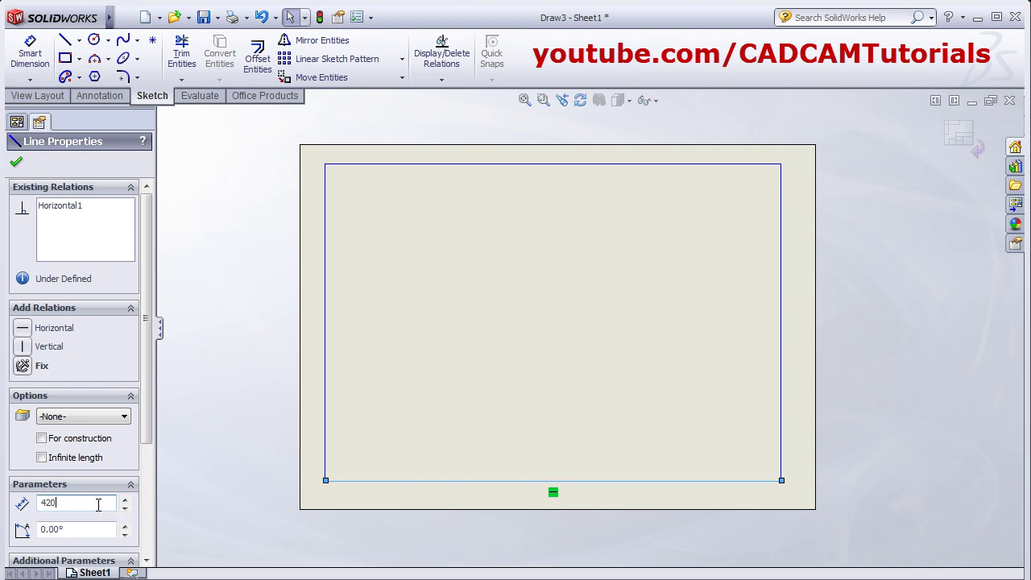
key("Return")
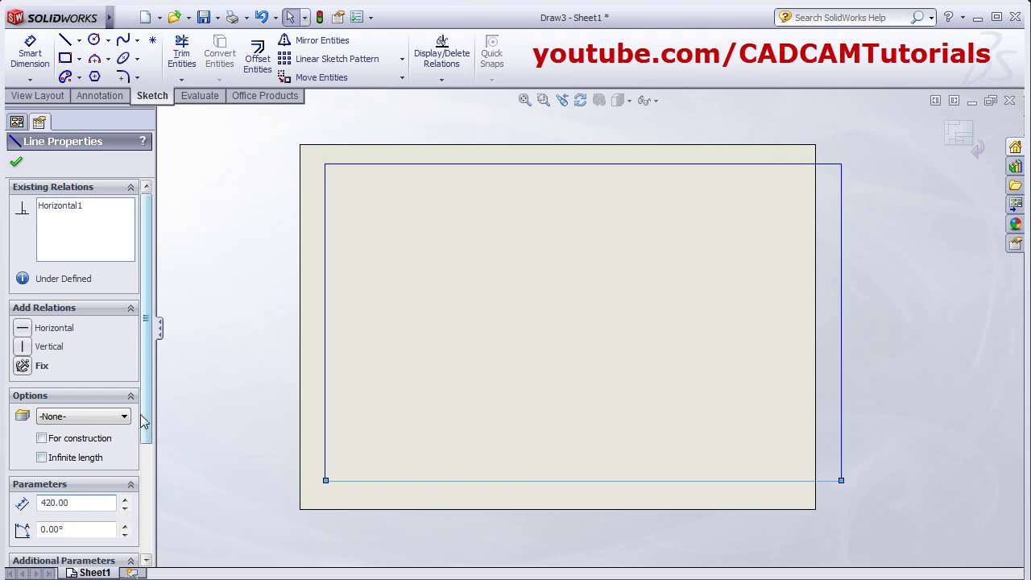
- Set the start point of the rectangle's bottom line to X 0 and Y 0
scroll(145, 515, "down", 3)
scroll(145, 520, "down", 1)
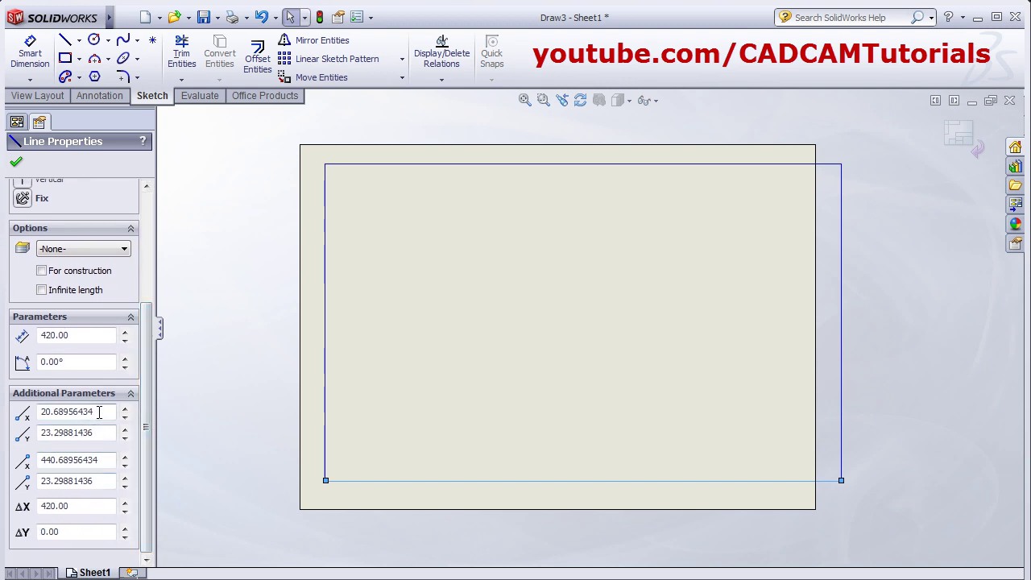
double_click(80, 410)
type("0")
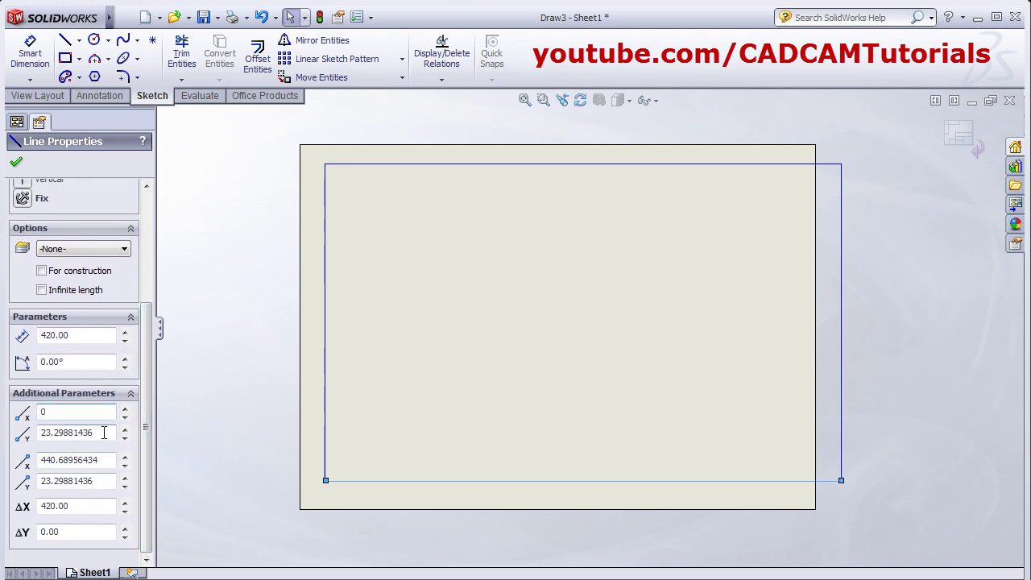
double_click(103, 432)
type("0")
key("Return")
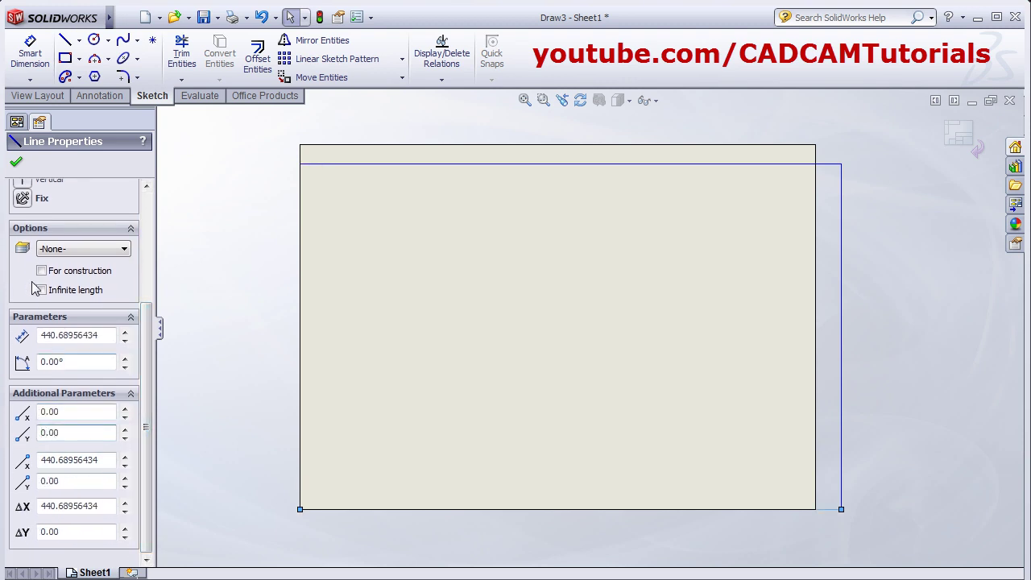
left_click(16, 165)
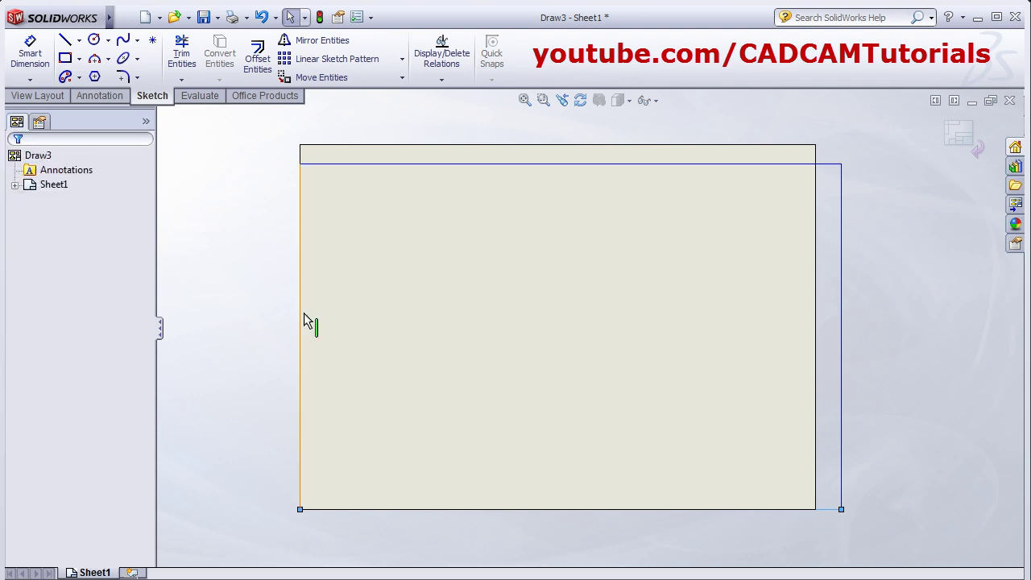
- Set the length of the rectangle's left vertical line to 297 mm
left_click(301, 325)
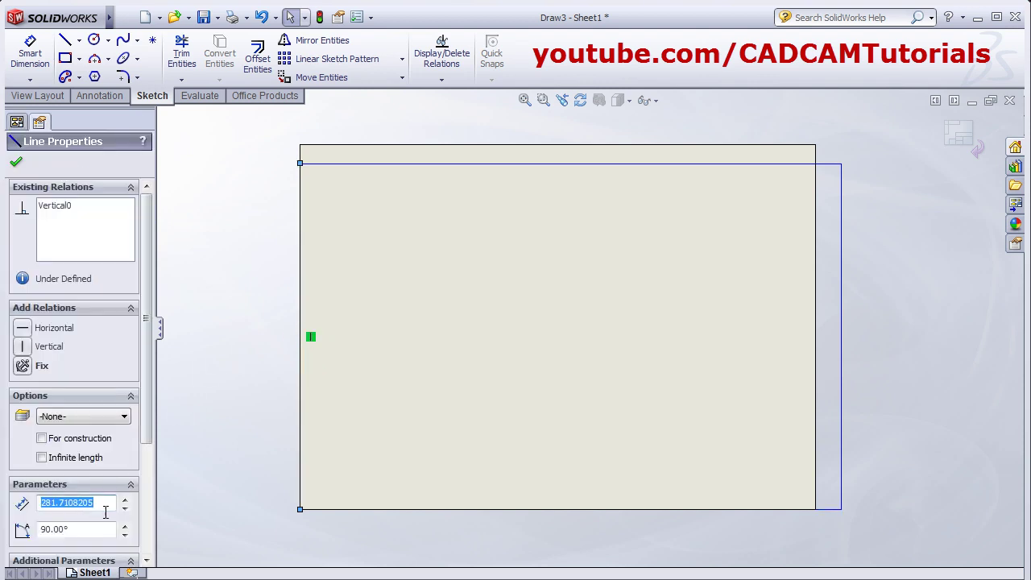
type("2")
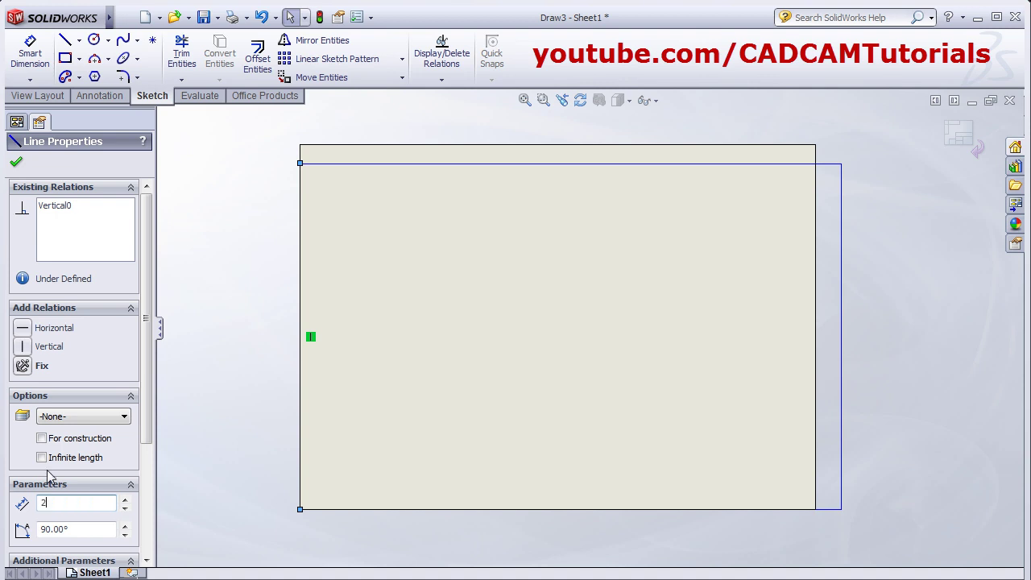
type("97")
key("Return")
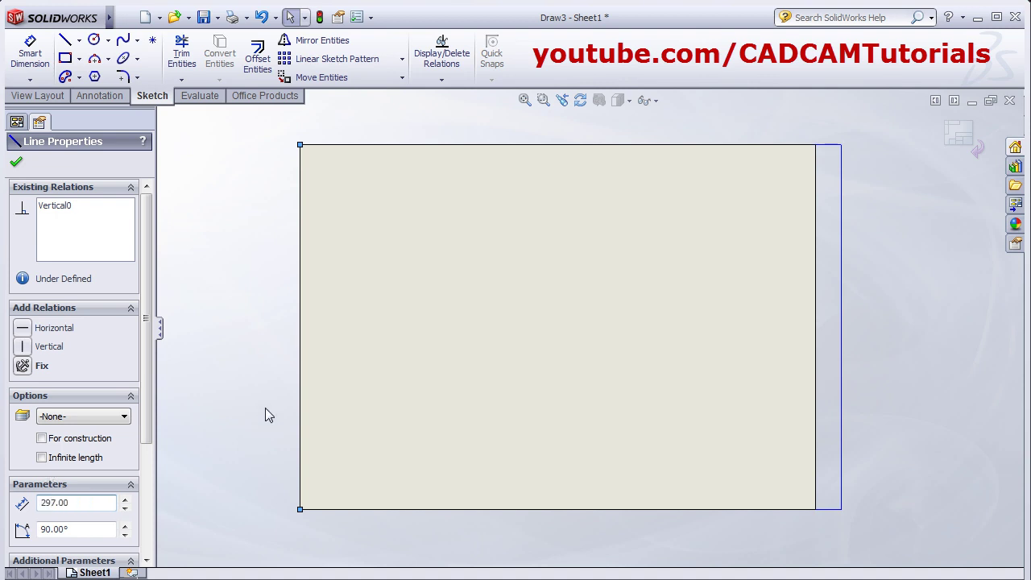
key("Escape")
key("f")
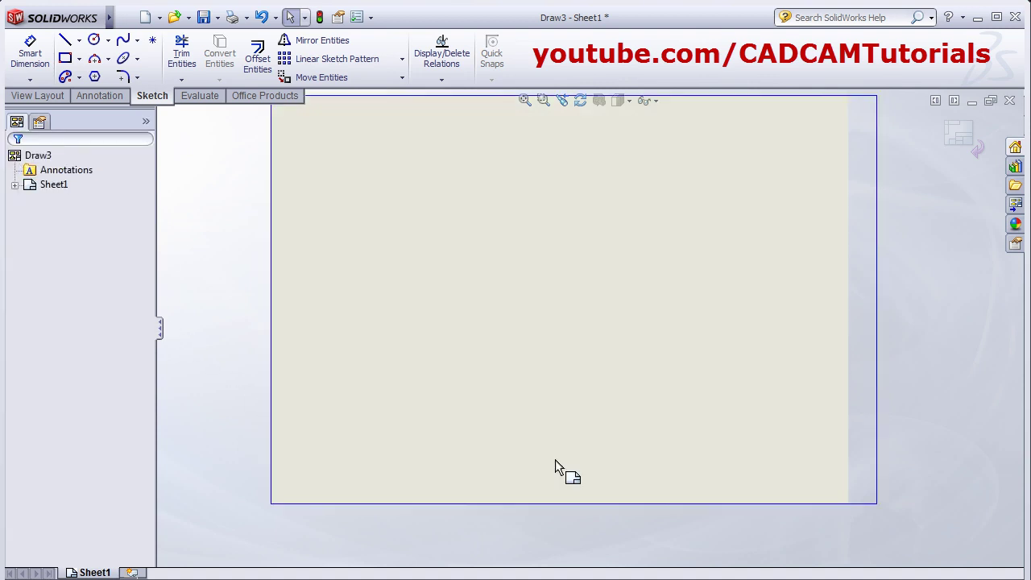
middle_click_drag(610, 414, 599, 436, "ctrl")
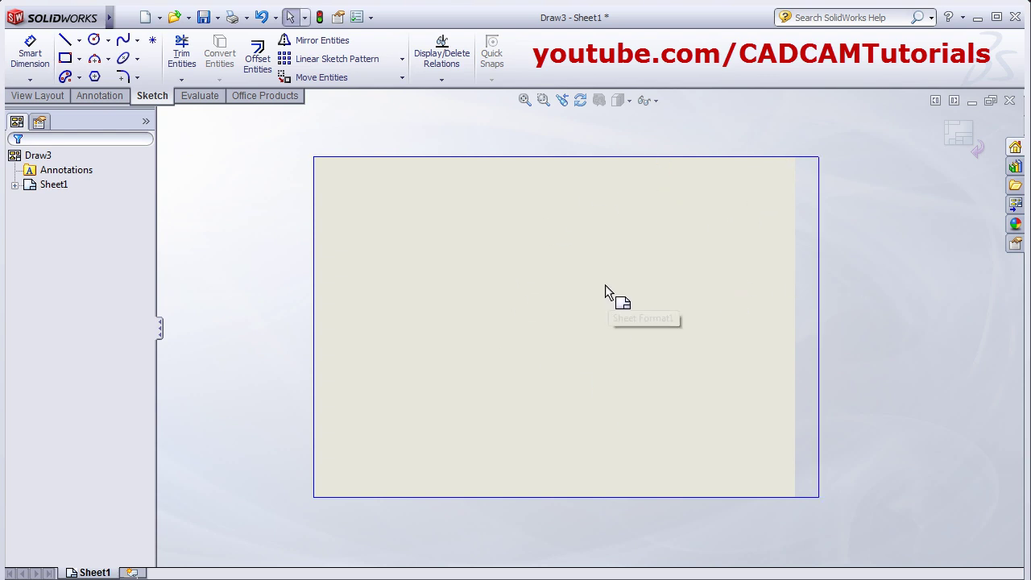
- Offset the rectangle's right, top and bottom lines inward by 5 mm
left_click(257, 57)
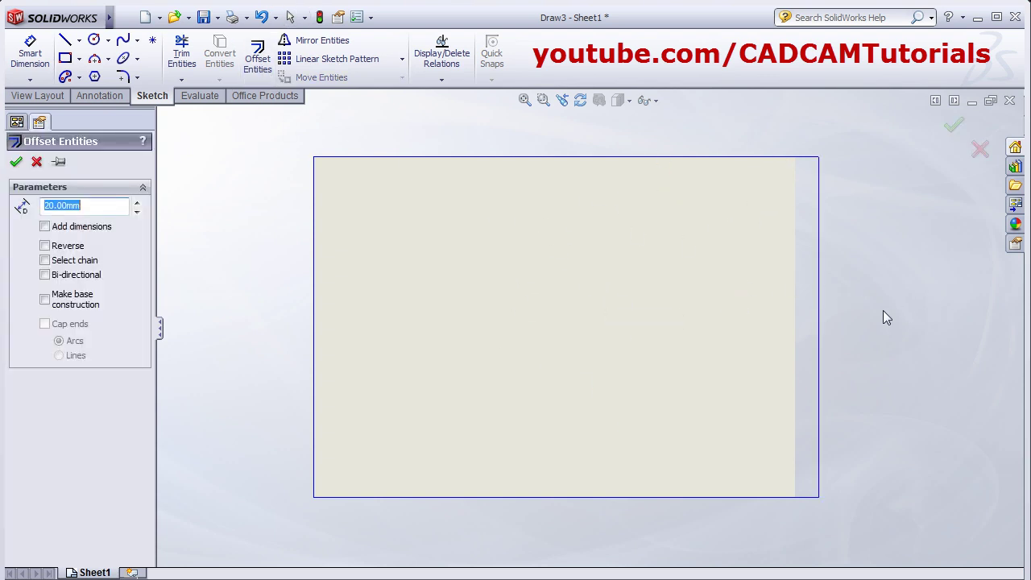
left_click(819, 315)
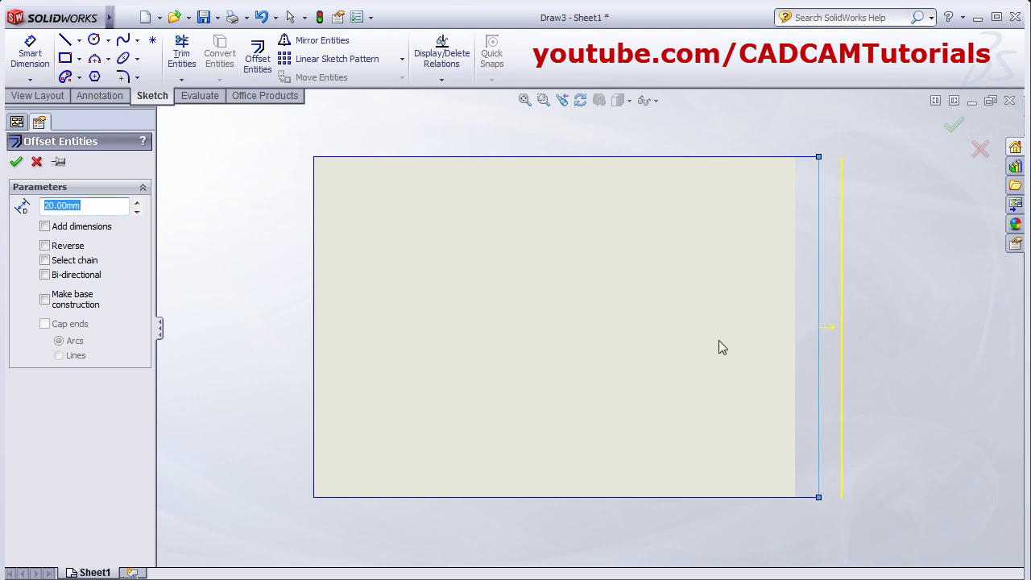
left_click(55, 250)
left_click(585, 158)
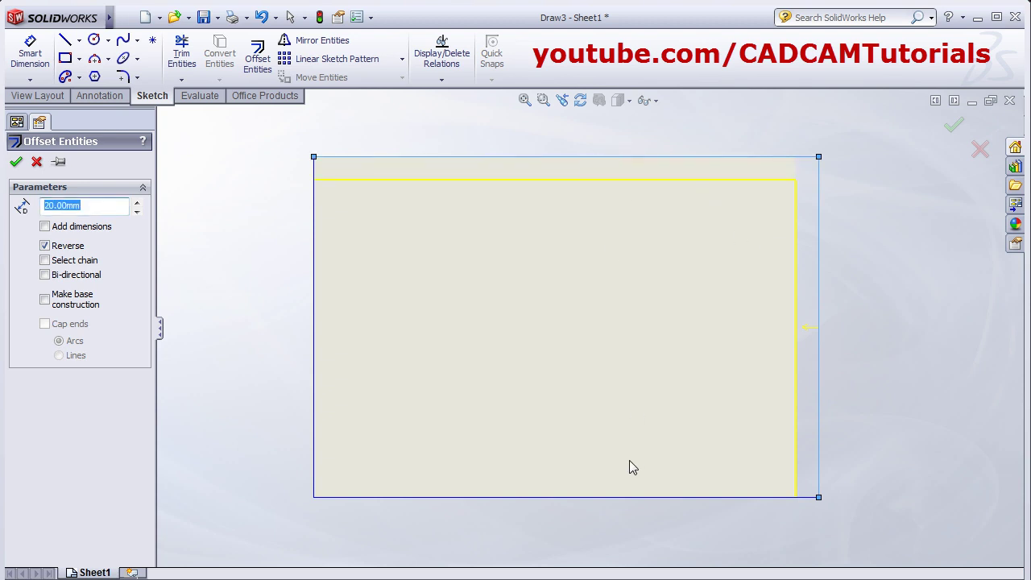
left_click(614, 497)
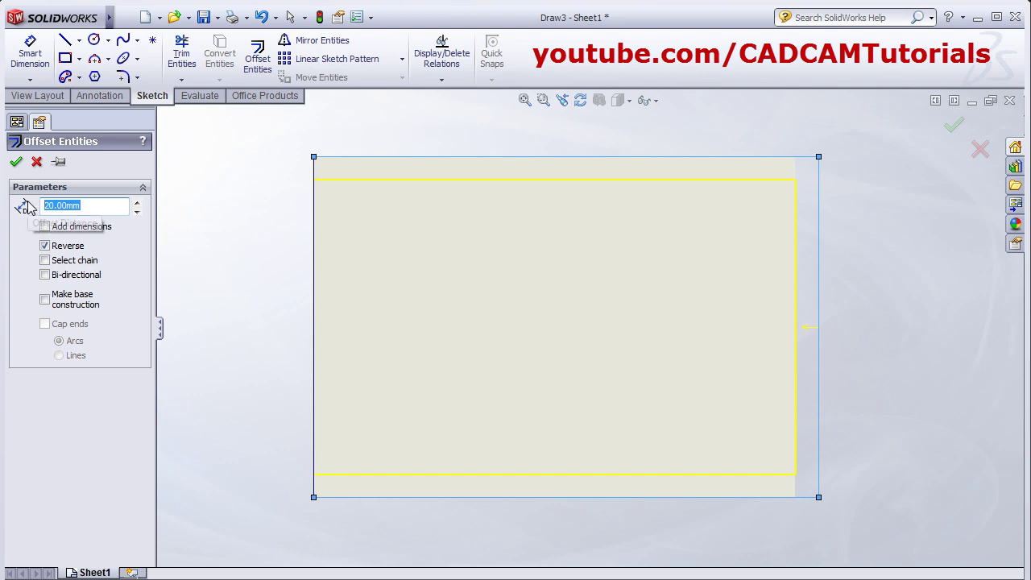
type("5")
key("Return")
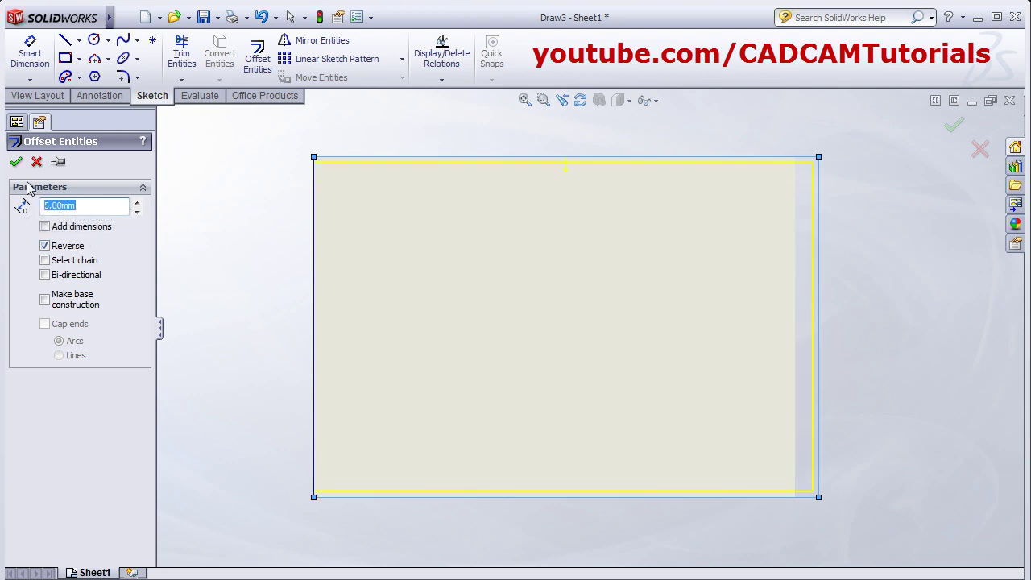
left_click(16, 162)
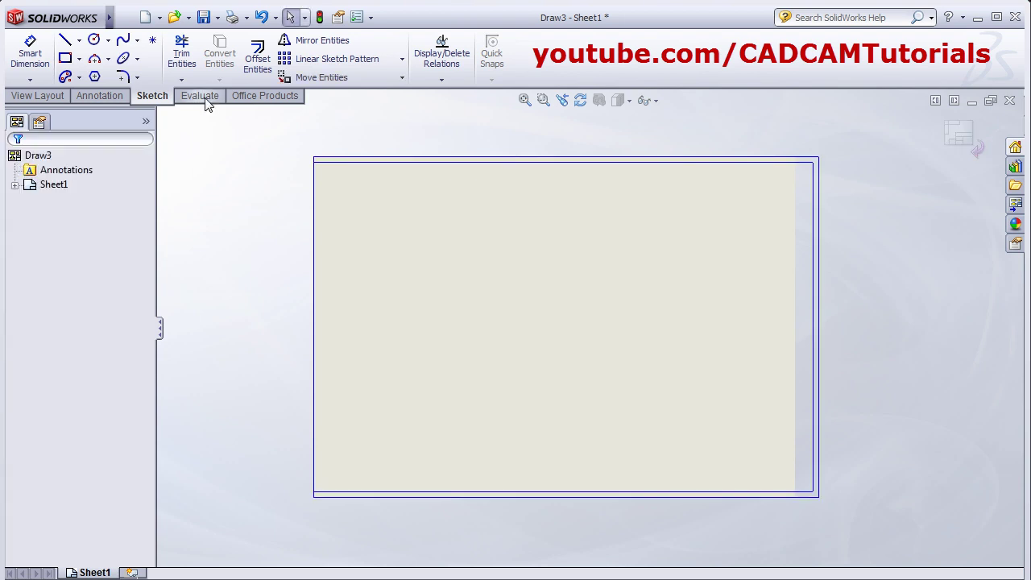
- Offset the rectangle's left vertical line inward by 20 mm
left_click(258, 57)
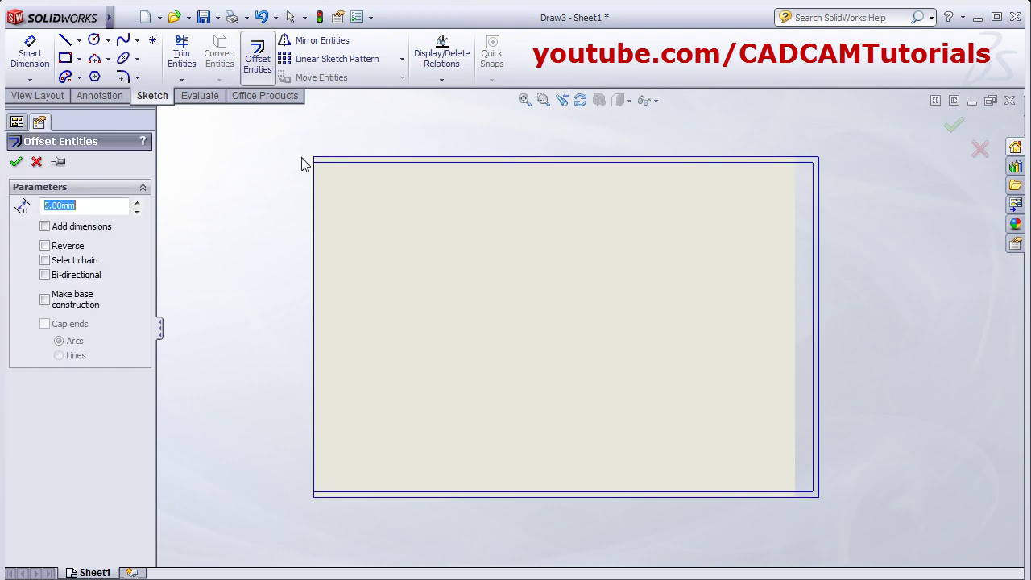
left_click(315, 322)
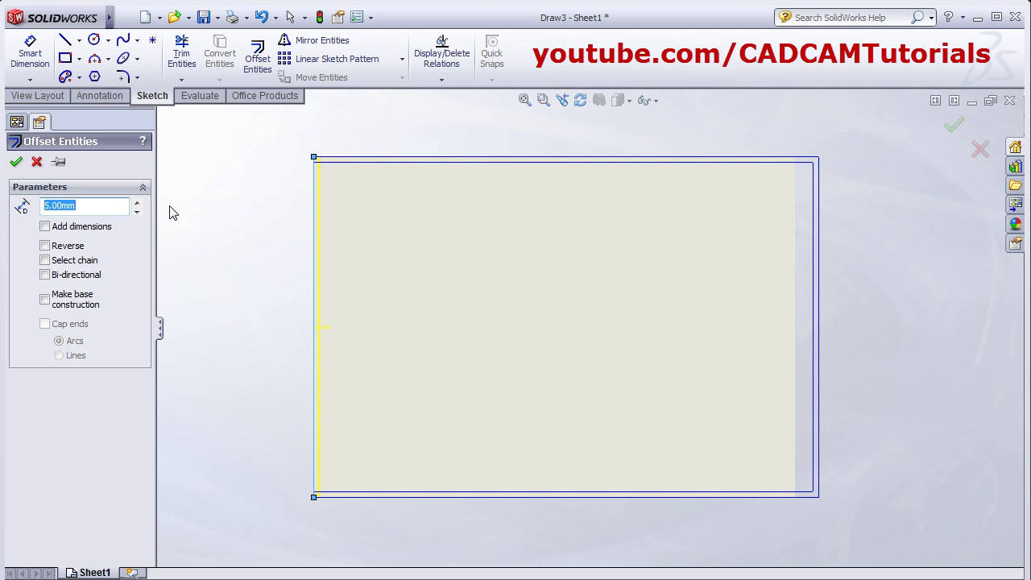
type("20")
key("Return")
left_click(16, 161)
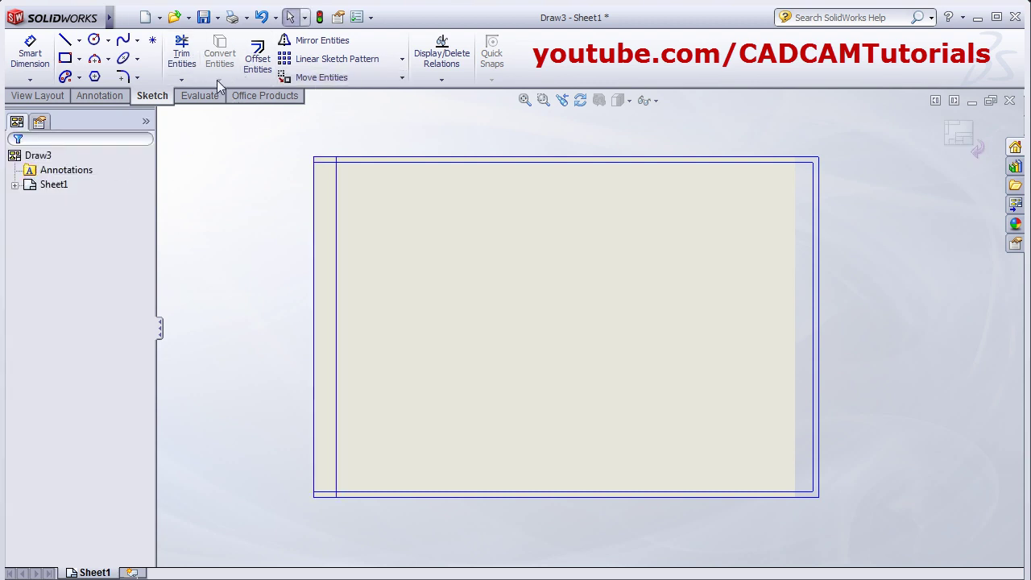
- Trim the inner border's upper-left and lower-left intersections to clean corners with the Corner trim option
left_click(185, 71)
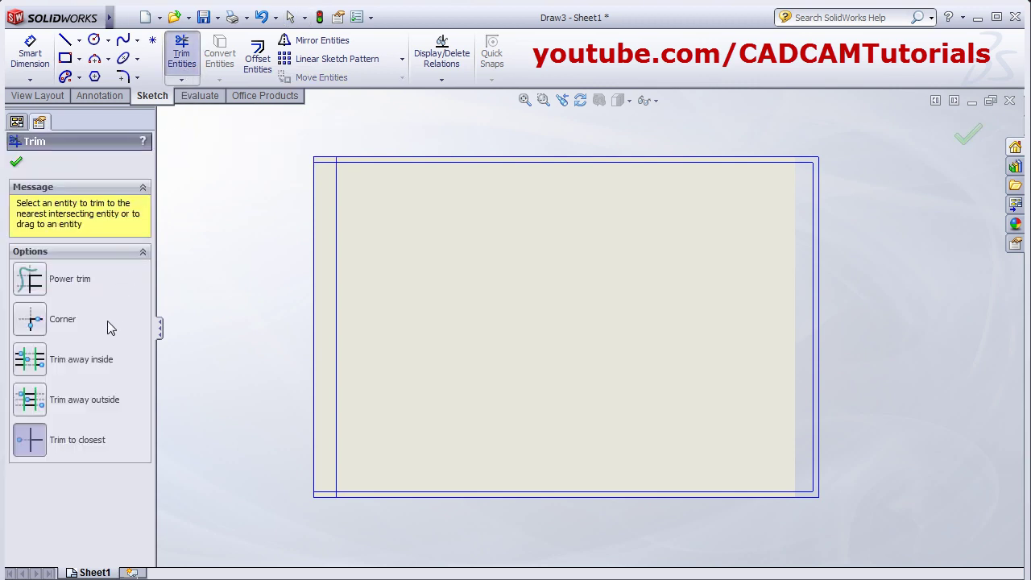
left_click(31, 321)
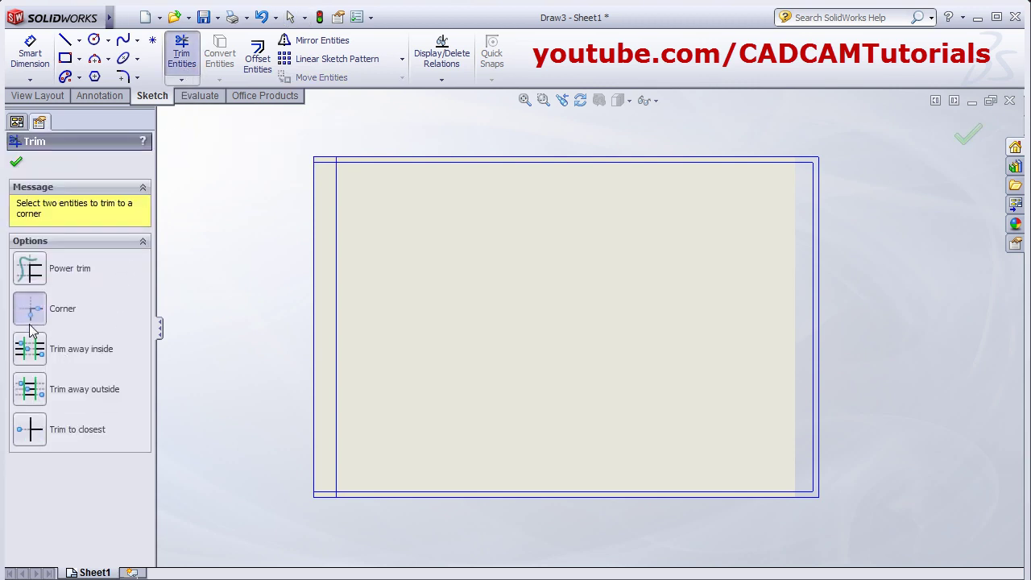
left_click(339, 241)
left_click(362, 162)
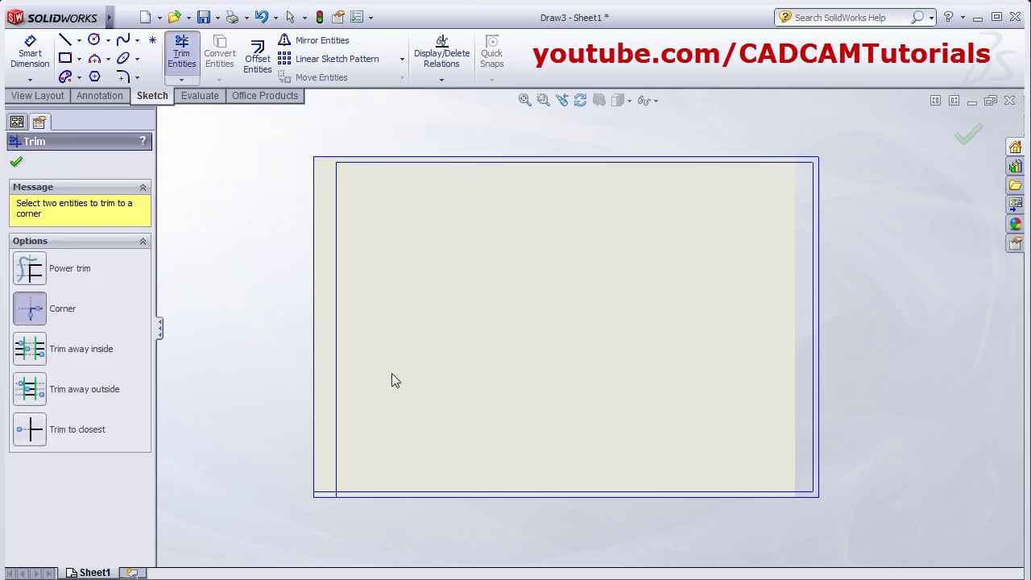
left_click(335, 455)
left_click(372, 493)
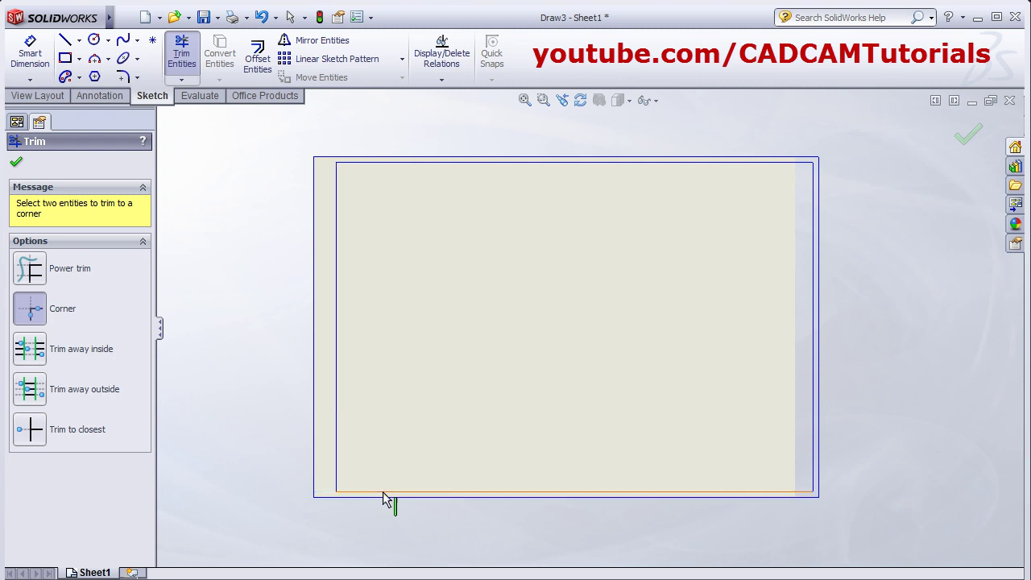
left_click(17, 161)
- Offset the inner border's right vertical line inward by 185 mm
scroll(892, 309, "down", 2)
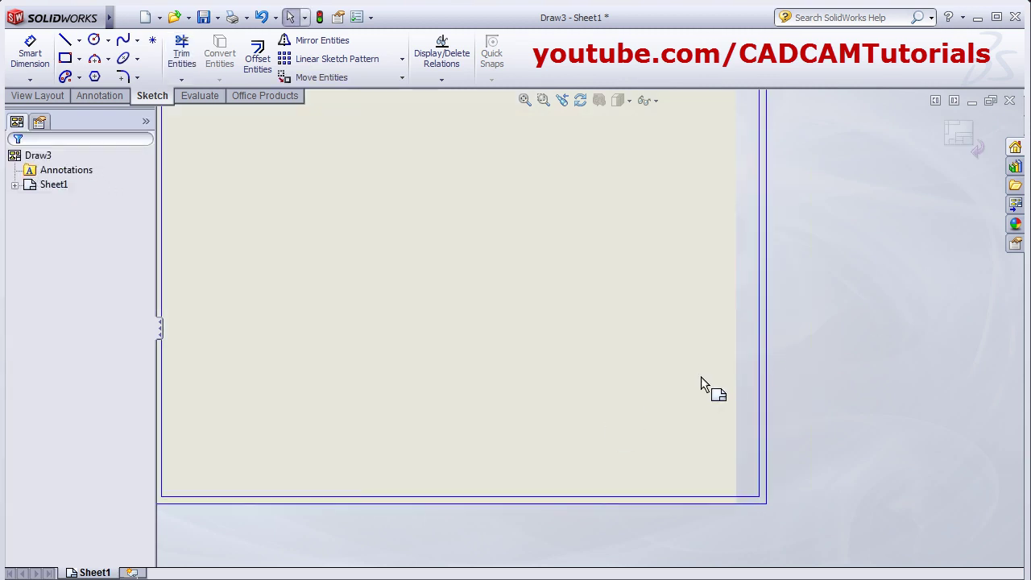
left_click(257, 56)
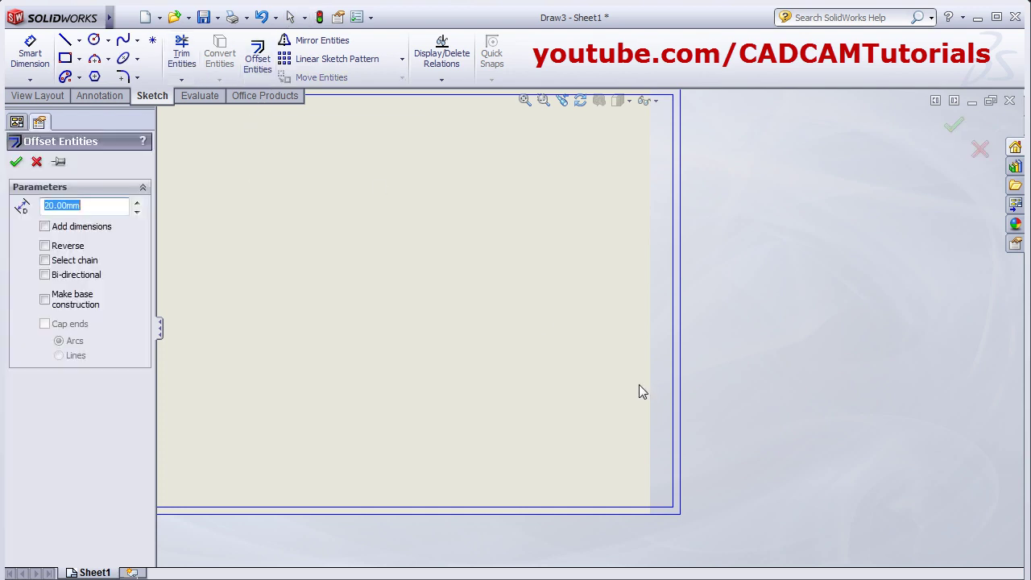
left_click(675, 456)
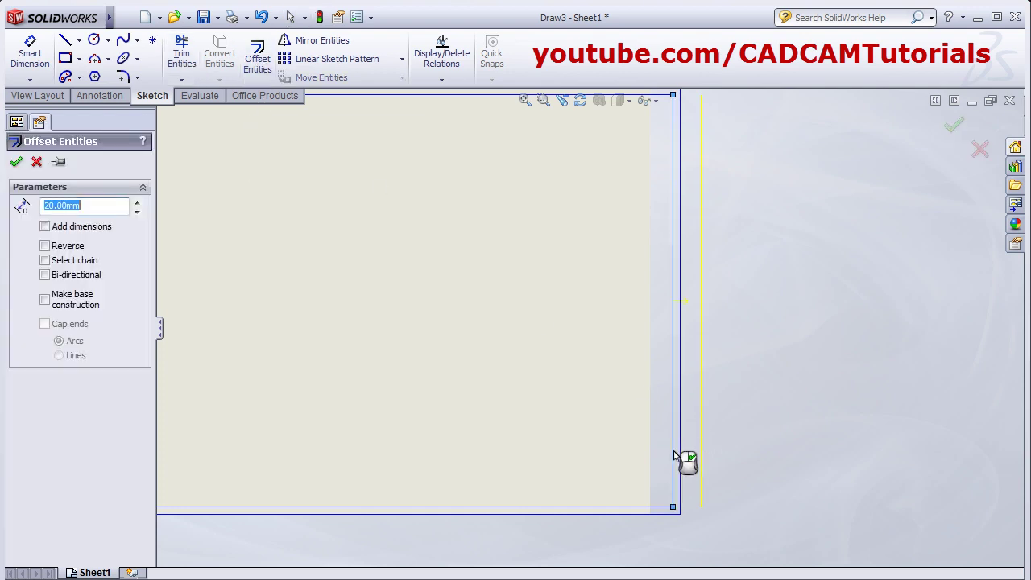
left_click(46, 246)
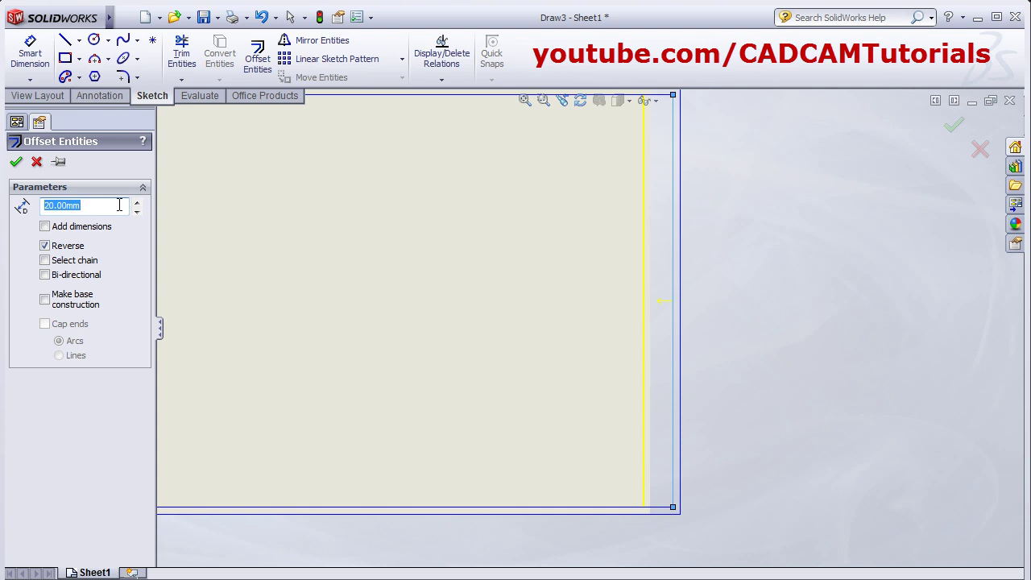
type("185")
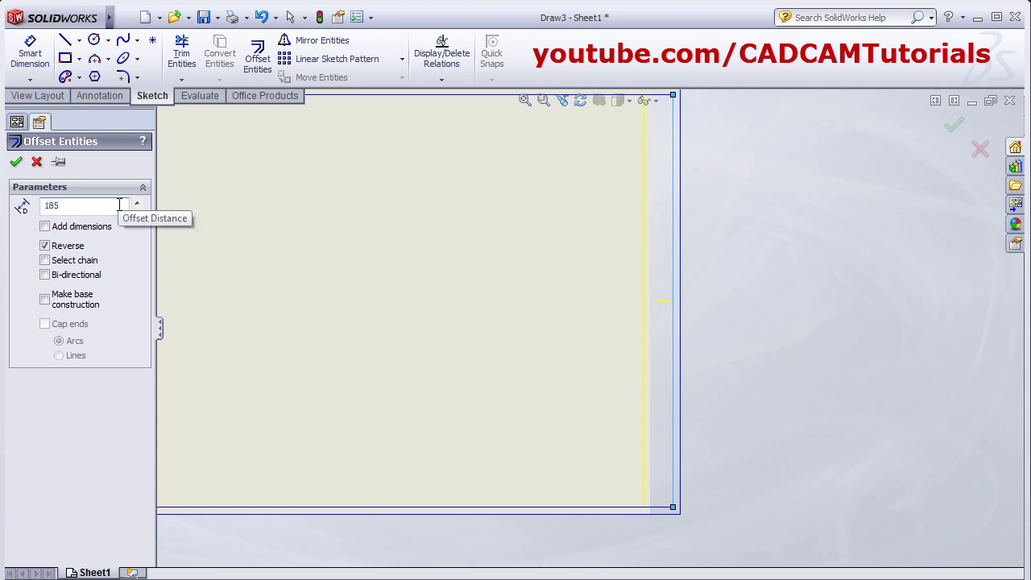
key("Return")
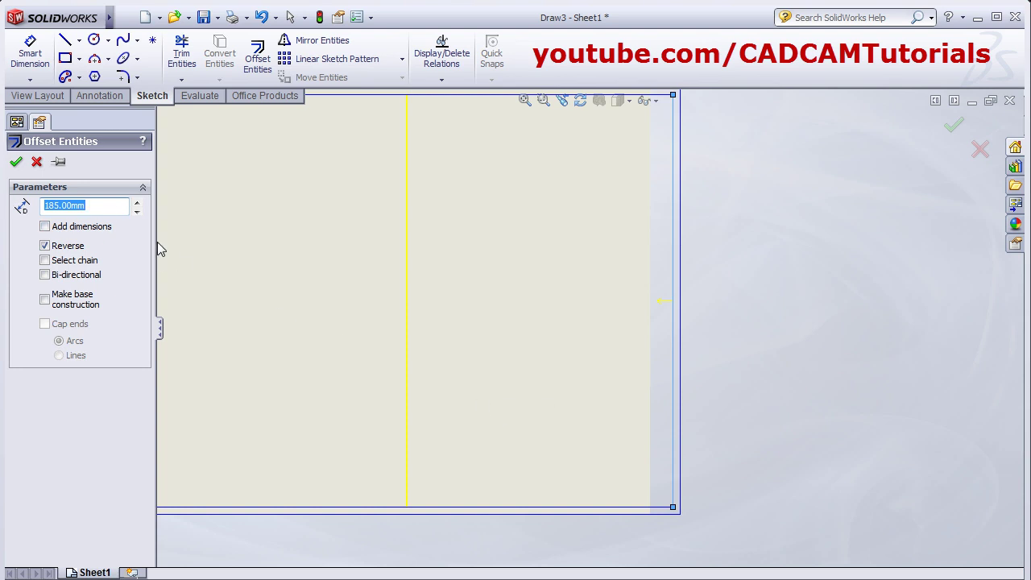
left_click(15, 161)
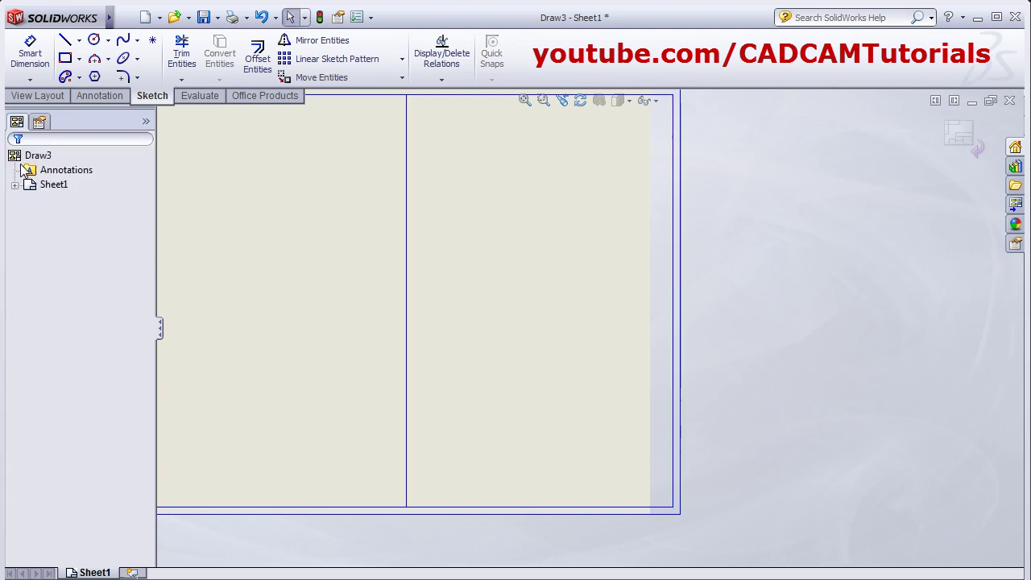
- Offset the inner border's bottom line upward by 65 mm, into the sheet
left_click(256, 65)
left_click(481, 507)
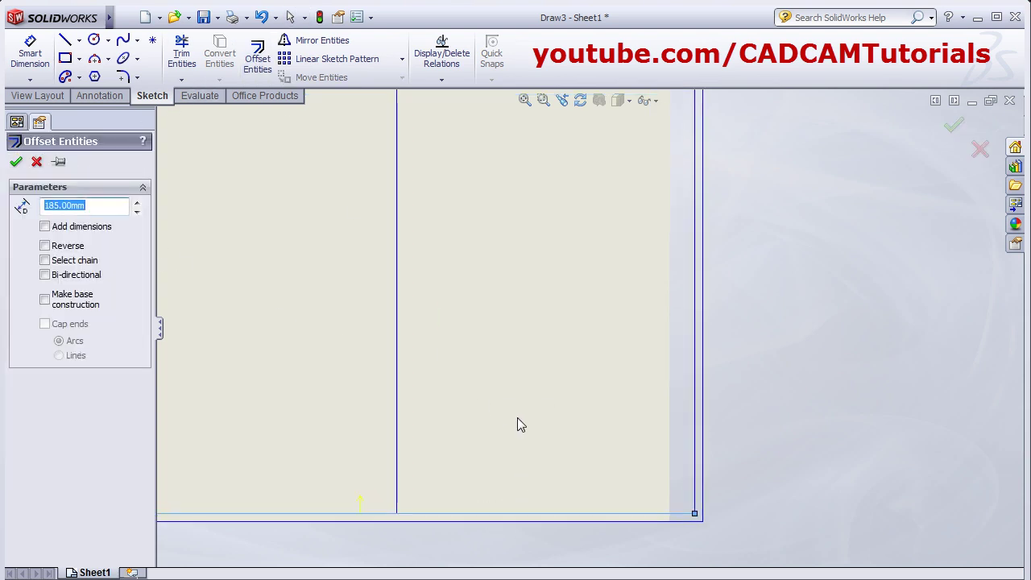
key("f")
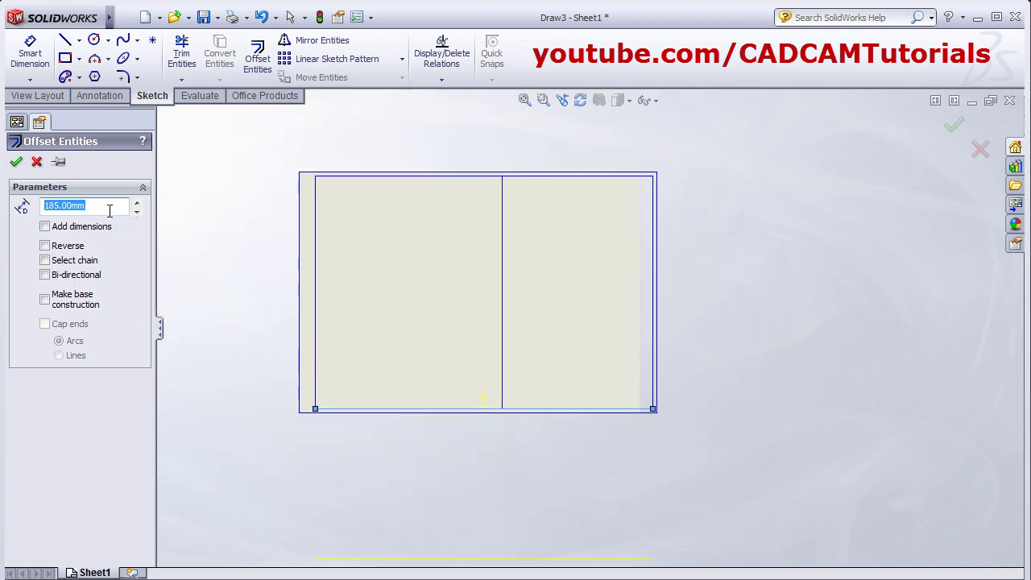
type("65")
key("Return")
left_click(63, 247)
left_click(16, 161)
- Trim the two new offset lines to a corner to leave a title block outline in the border's lower-right corner
scroll(607, 324, "down", 4)
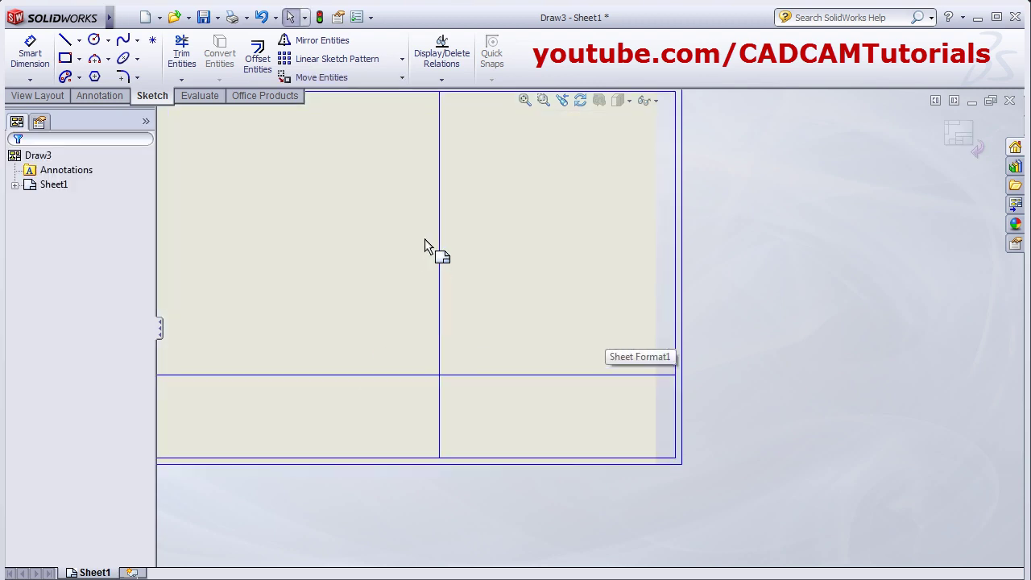
left_click(181, 56)
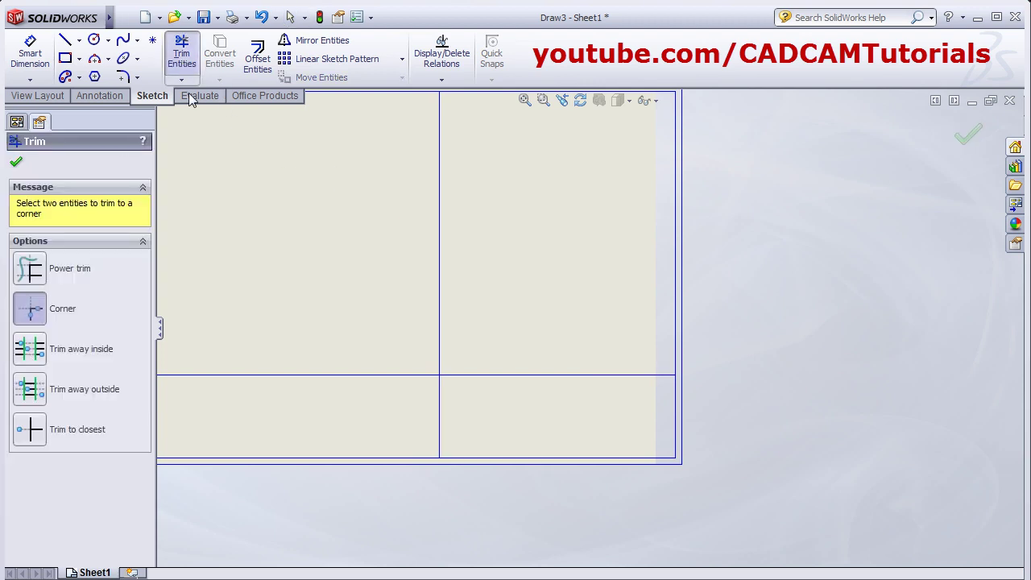
left_click(478, 375)
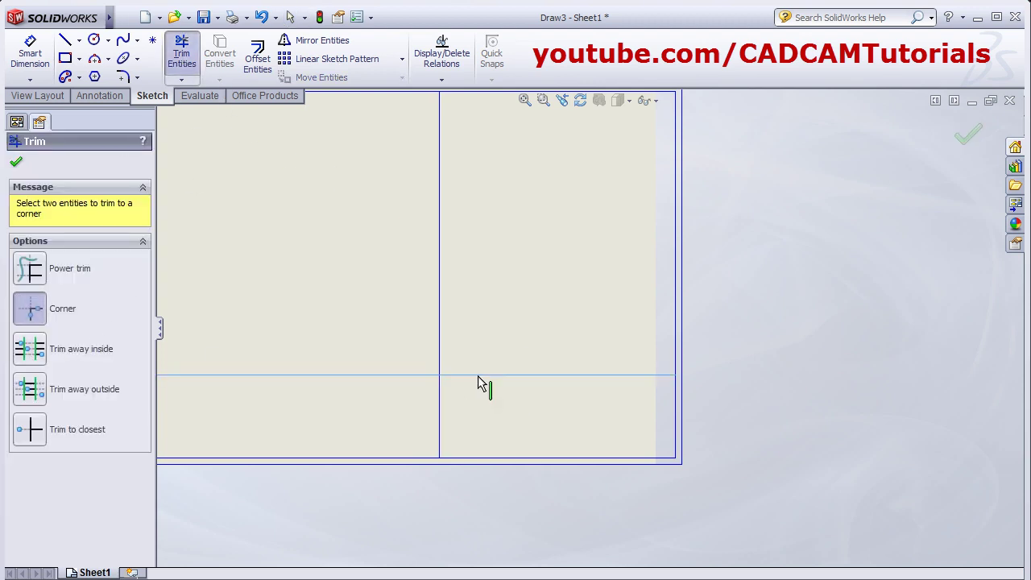
left_click(439, 408)
scroll(673, 443, "down", 3)
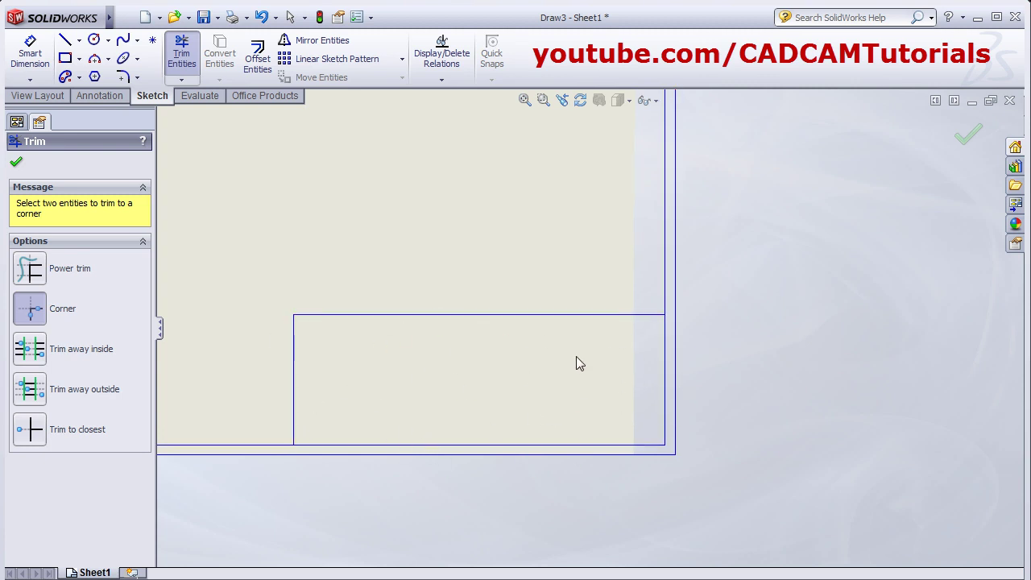
middle_click_drag(553, 361, 608, 371)
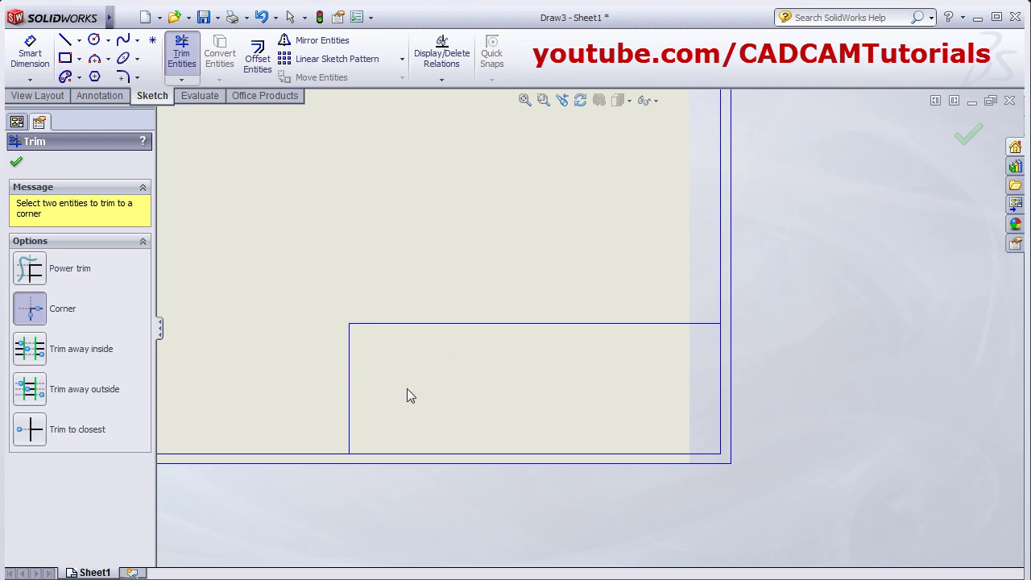
- Insert the CAD CAM Tutorials picture into the sheet format and finish the Trim command
left_click(125, 18)
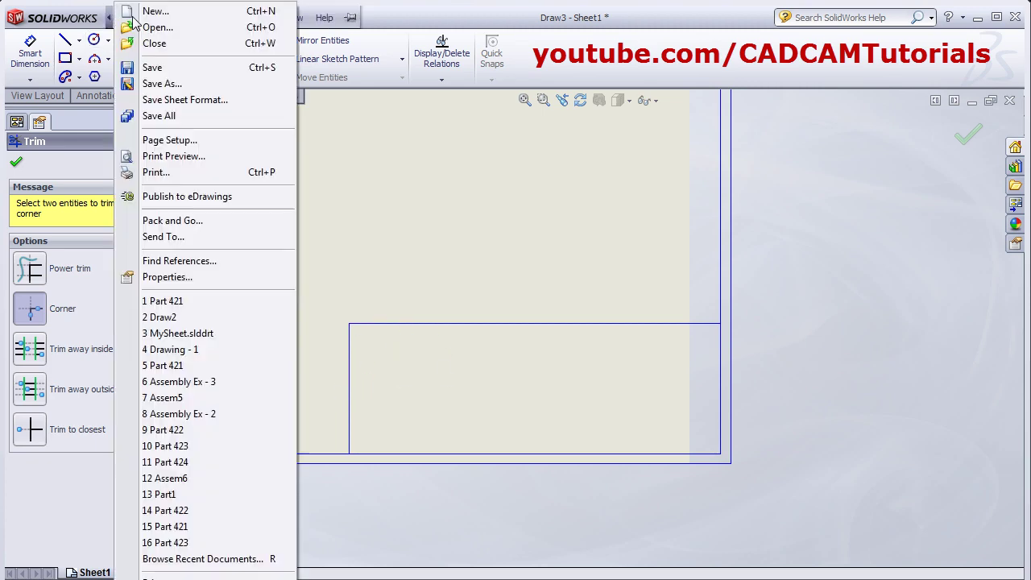
left_click(126, 18)
left_click(214, 18)
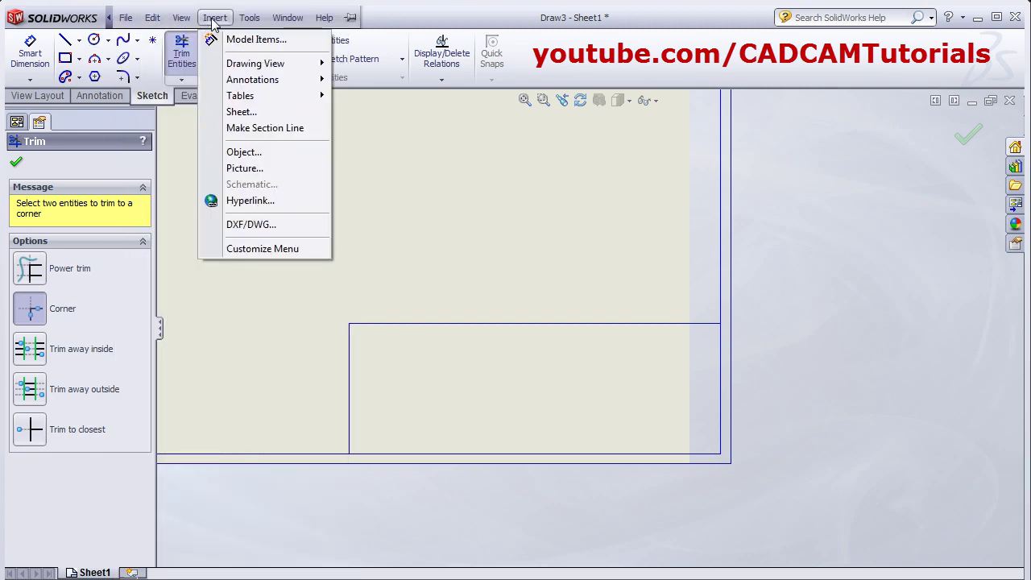
left_click(254, 168)
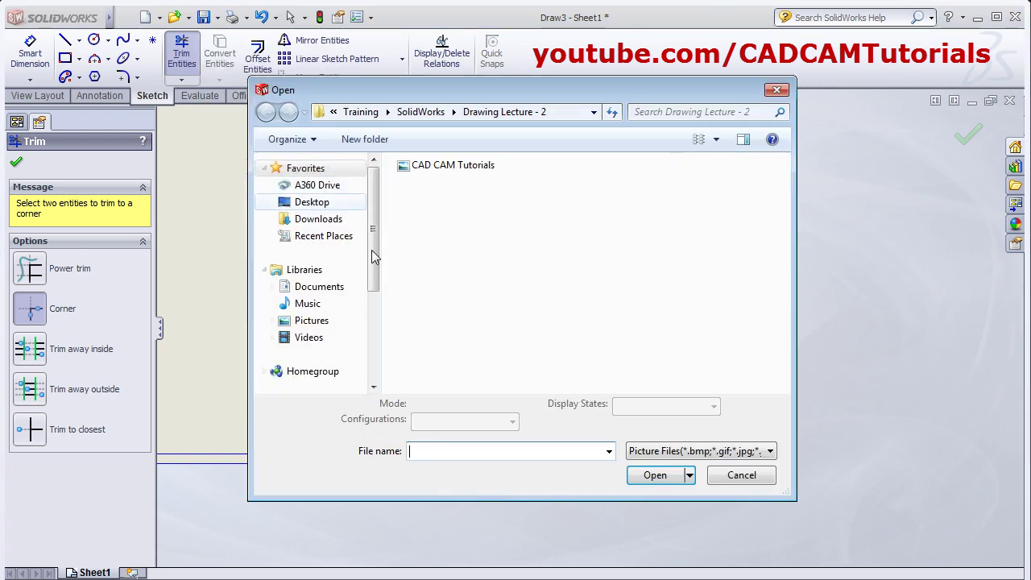
left_click(449, 166)
left_click(654, 476)
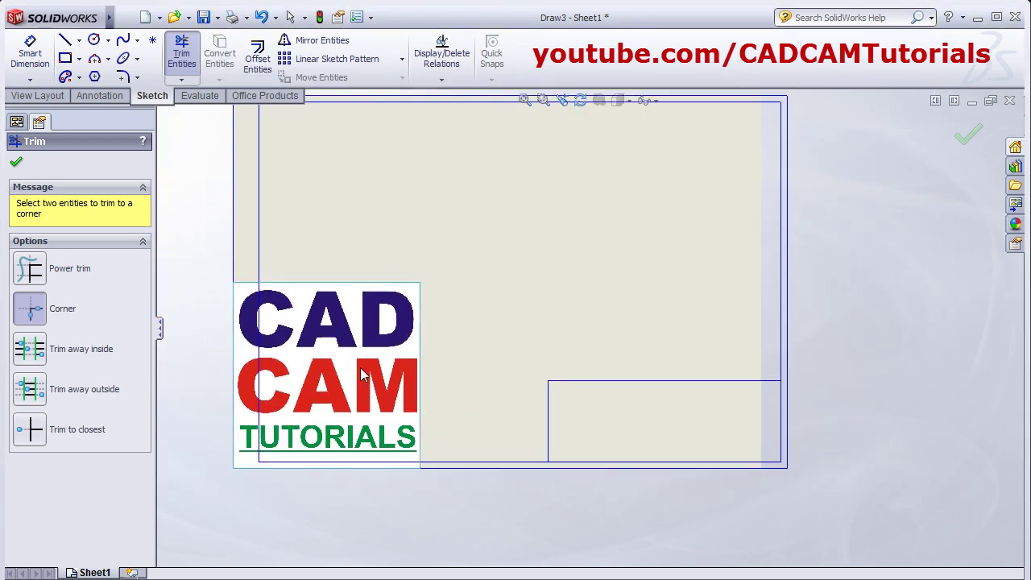
left_click(16, 161)
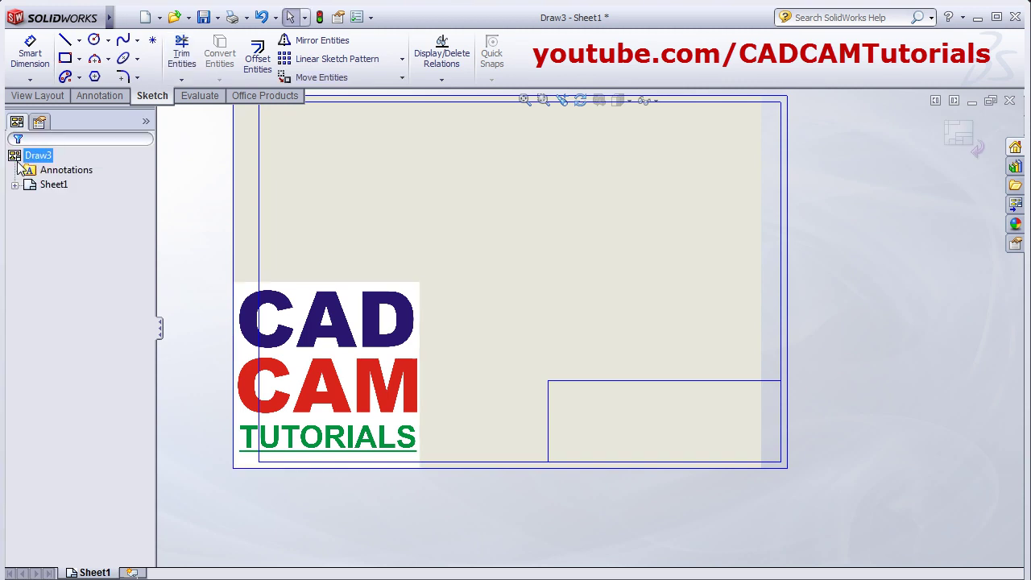
- Scale the logo picture down to about 27 mm square and place it in the title block's upper-left corner
left_click(353, 399)
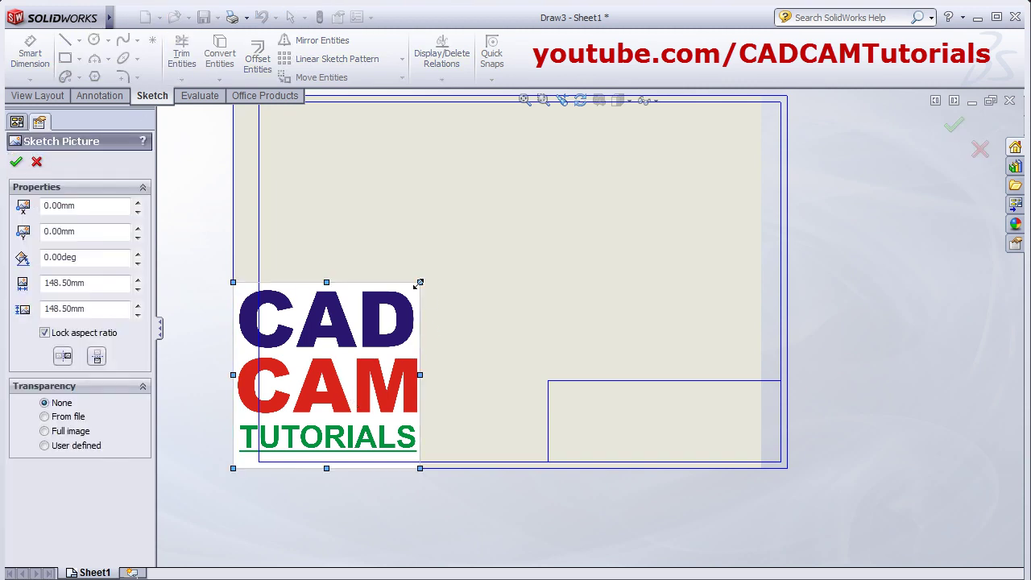
mouse_move(419, 284)
left_mouse_down()
mouse_move(291, 414)
mouse_move(603, 415)
left_mouse_up()
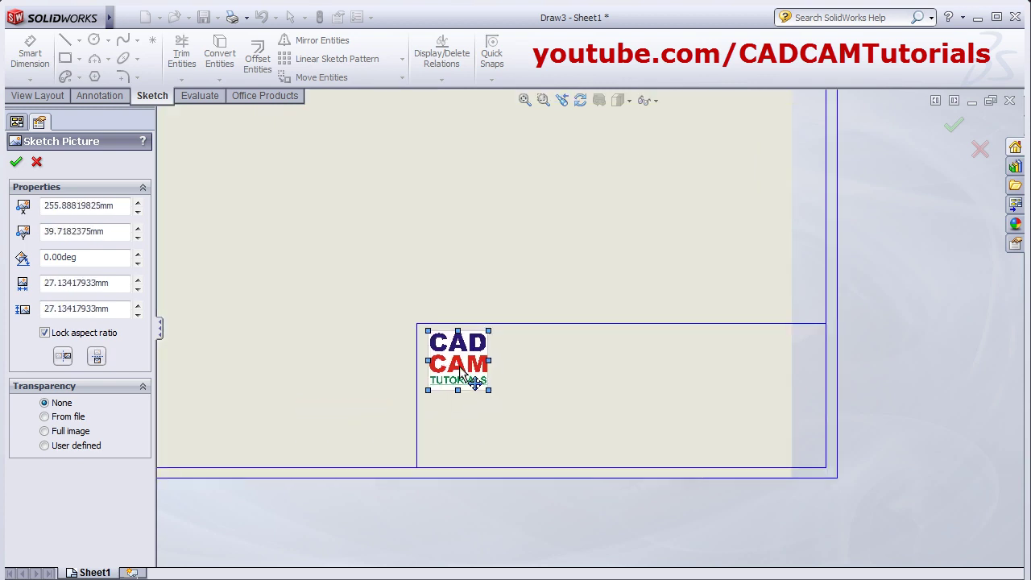
left_click_drag(461, 402, 467, 374)
scroll(493, 337, "down", 2)
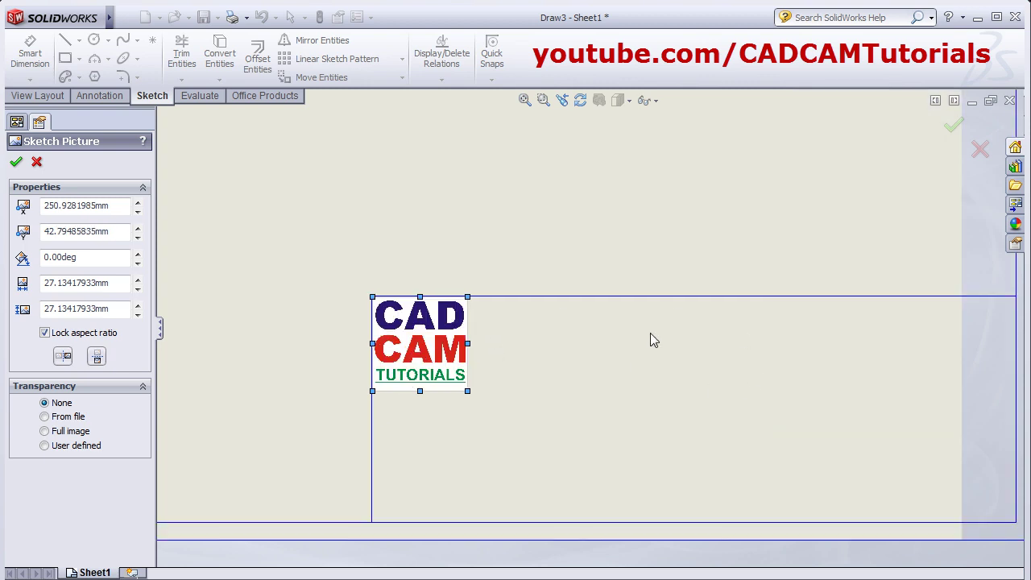
left_click(101, 96)
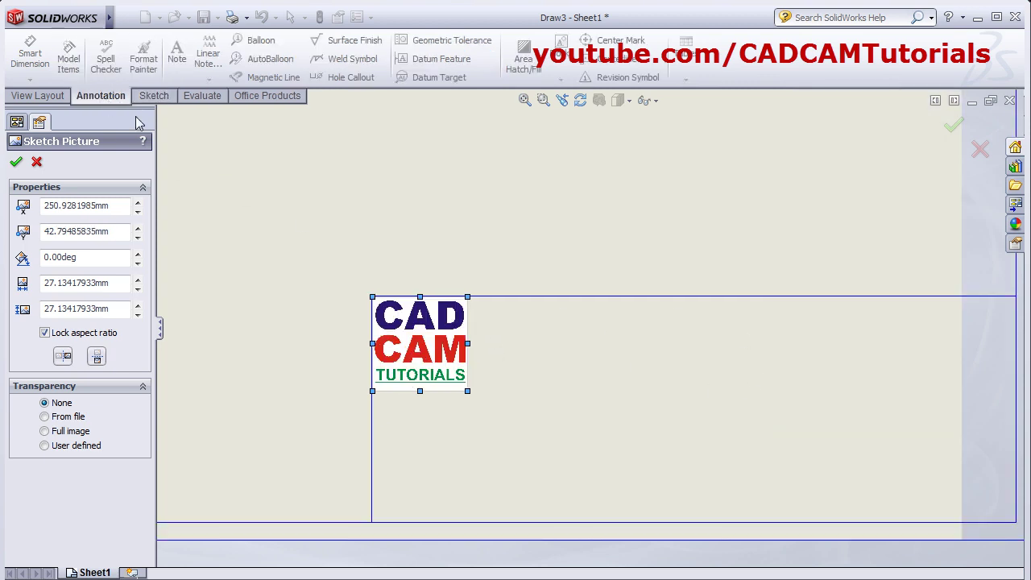
left_click(15, 162)
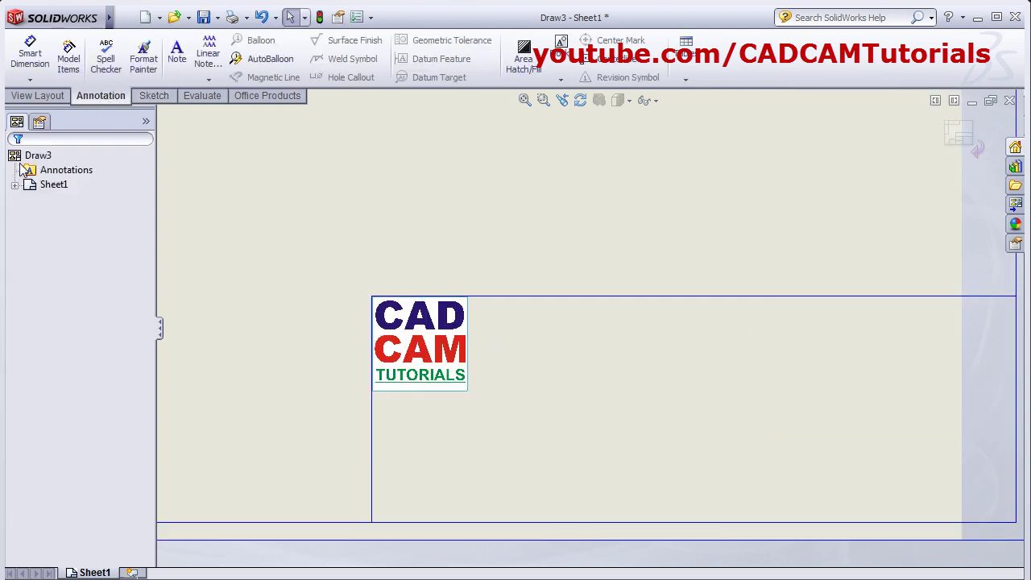
- Add a note reading CAD CAM TUTORIALS beside the logo, along the title block's upper edge
left_click(178, 53)
left_click(487, 312)
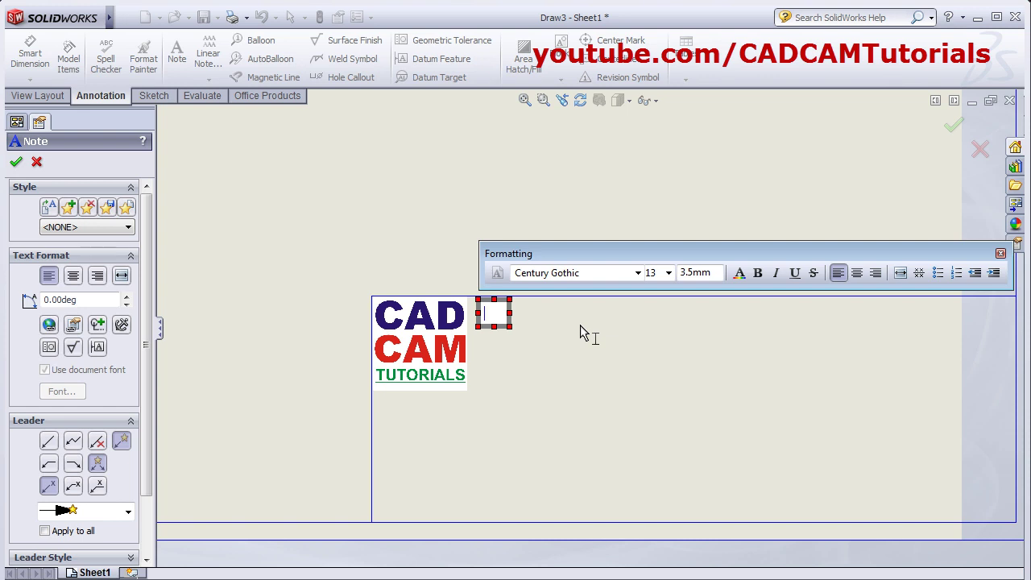
type("CAD CAM TUTORI")
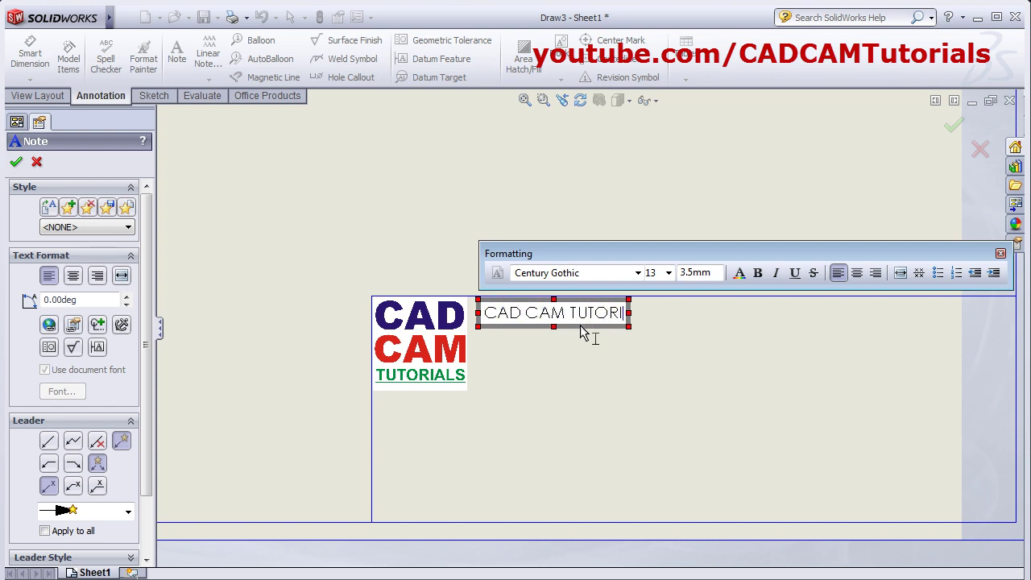
type("ALS")
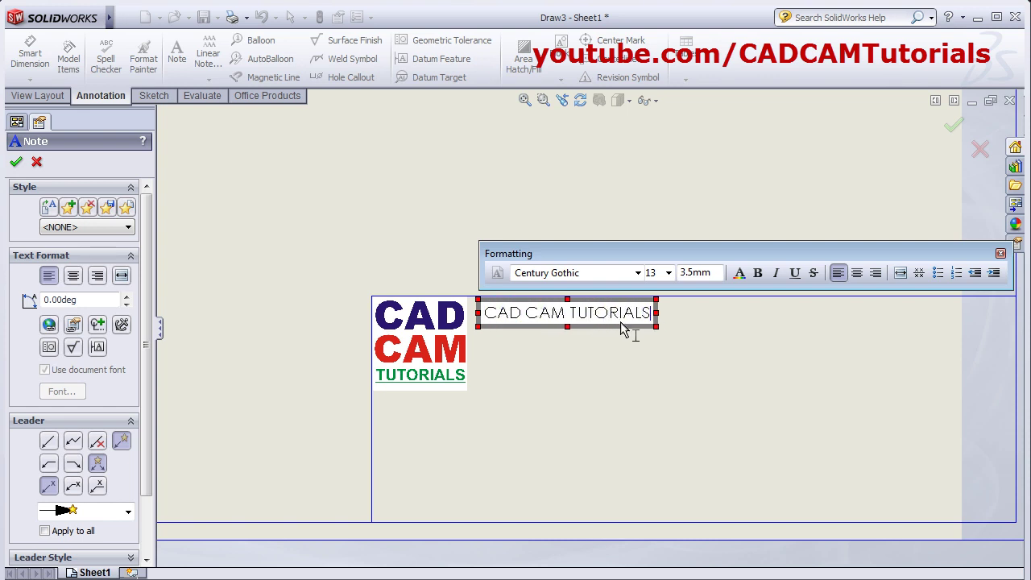
- Format the whole CAD CAM TUTORIALS note as bold Arial Black, size 20, and finish the Note command
left_click_drag(654, 321, 485, 314)
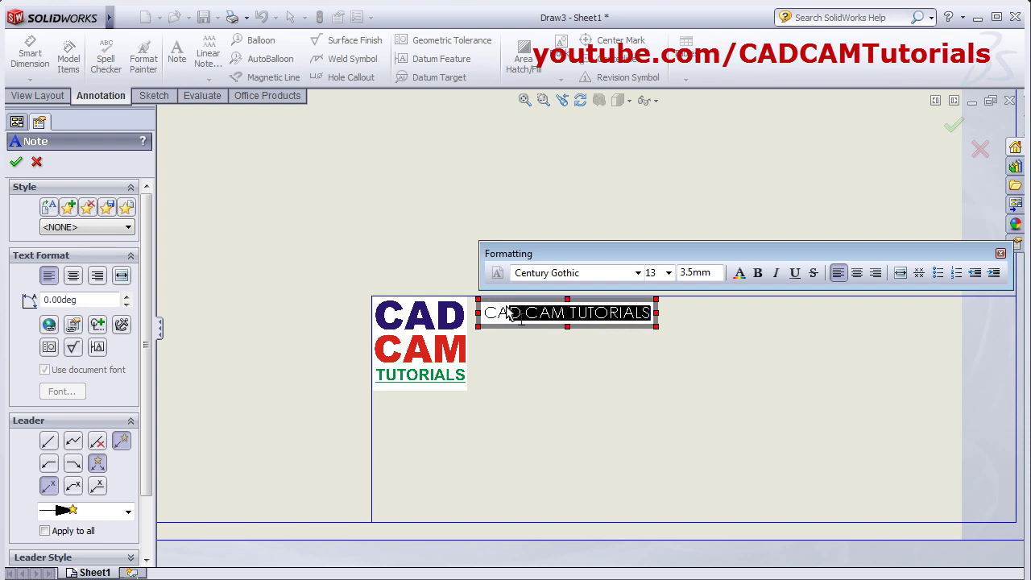
left_click(638, 272)
left_click(554, 135)
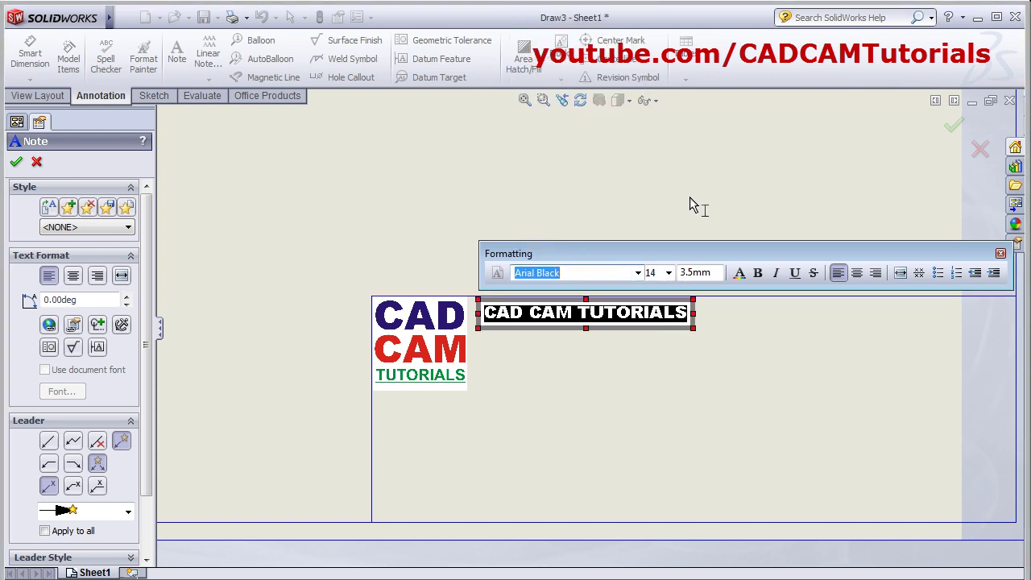
left_click(662, 274)
type("2")
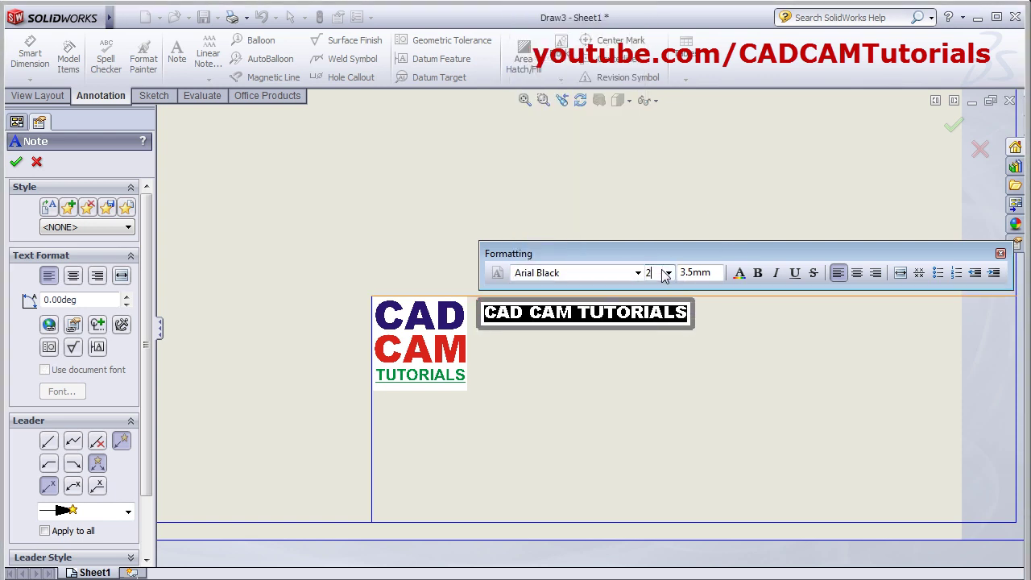
type("0")
key("Return")
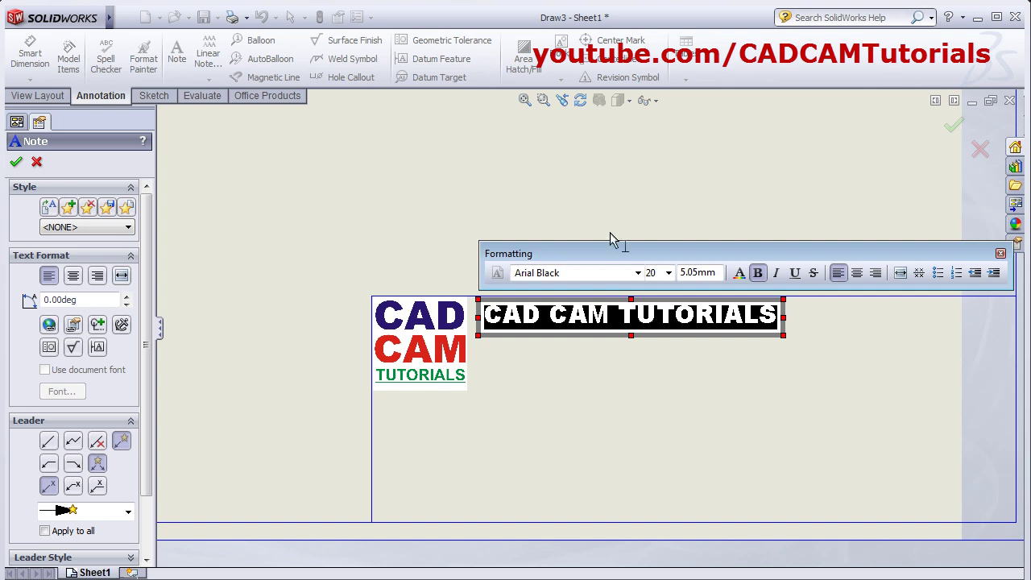
left_click(626, 206)
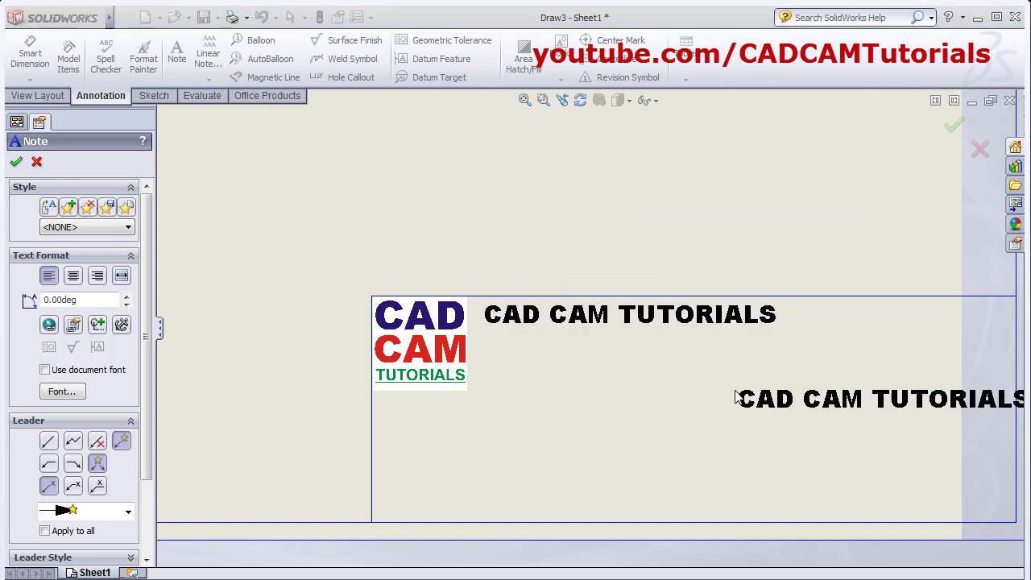
scroll(594, 402, "up", 2)
key("Escape")
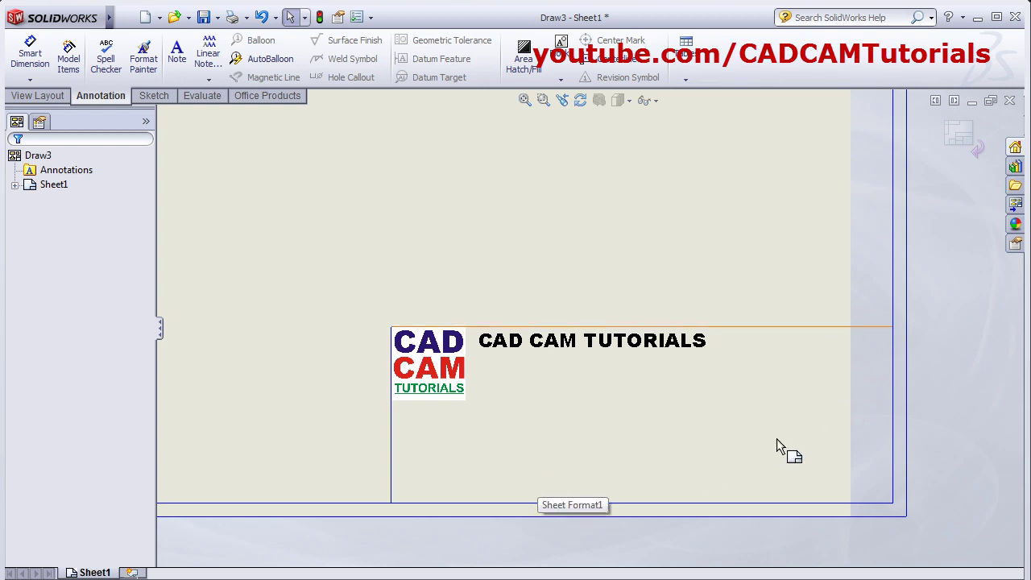
scroll(749, 451, "up", 5)
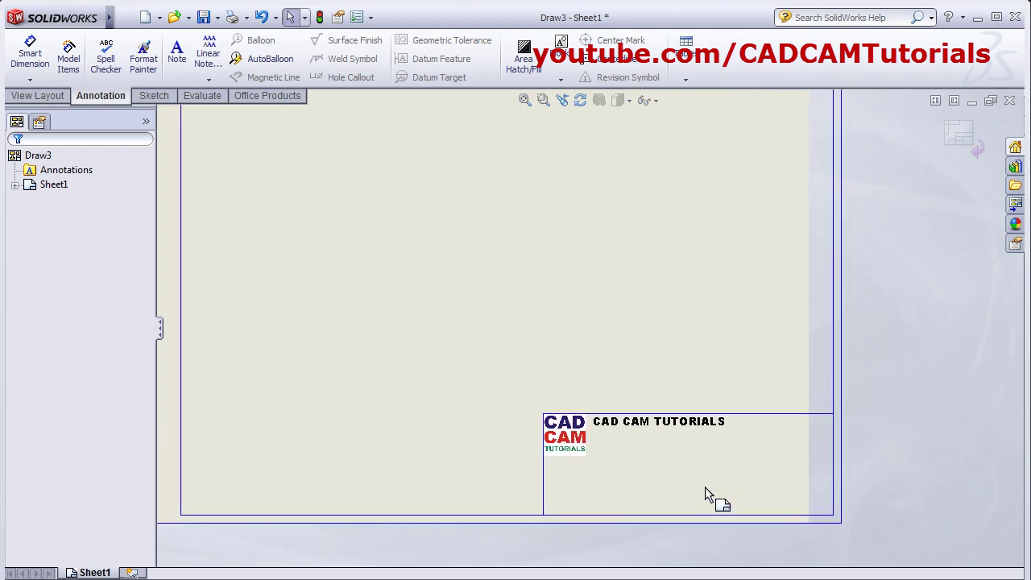
middle_click_drag(620, 420, 624, 448)
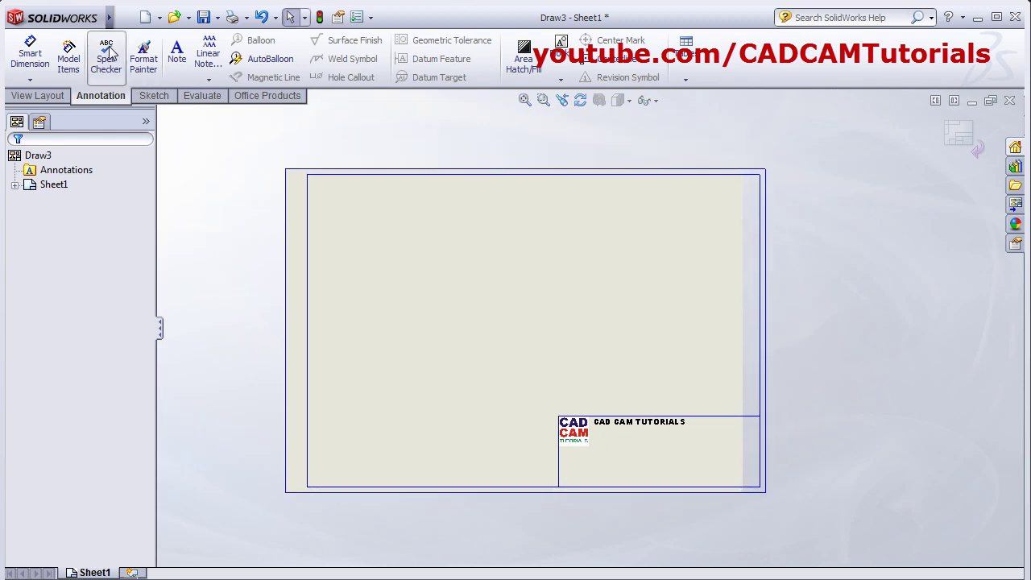
- Save the sheet format as MySheet.slddrt in the sheetformat folder and close the drawing without saving it
left_click(125, 17)
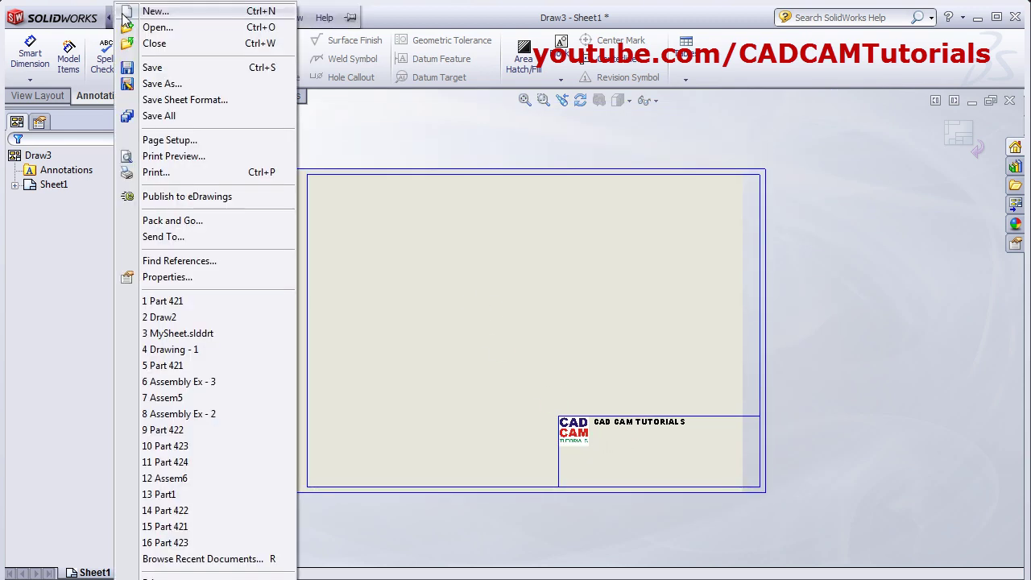
left_click(187, 101)
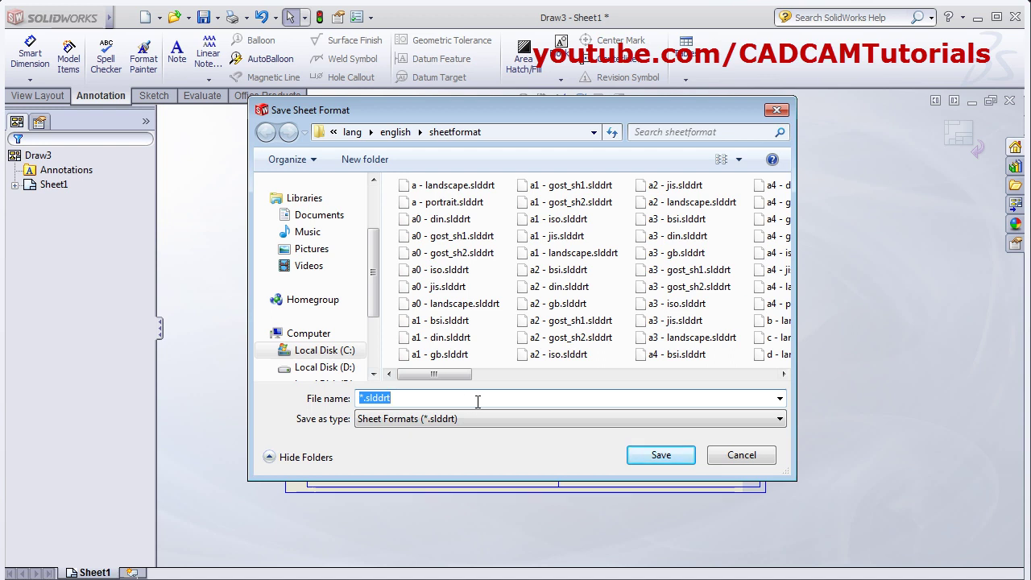
type("MY")
left_click(418, 413)
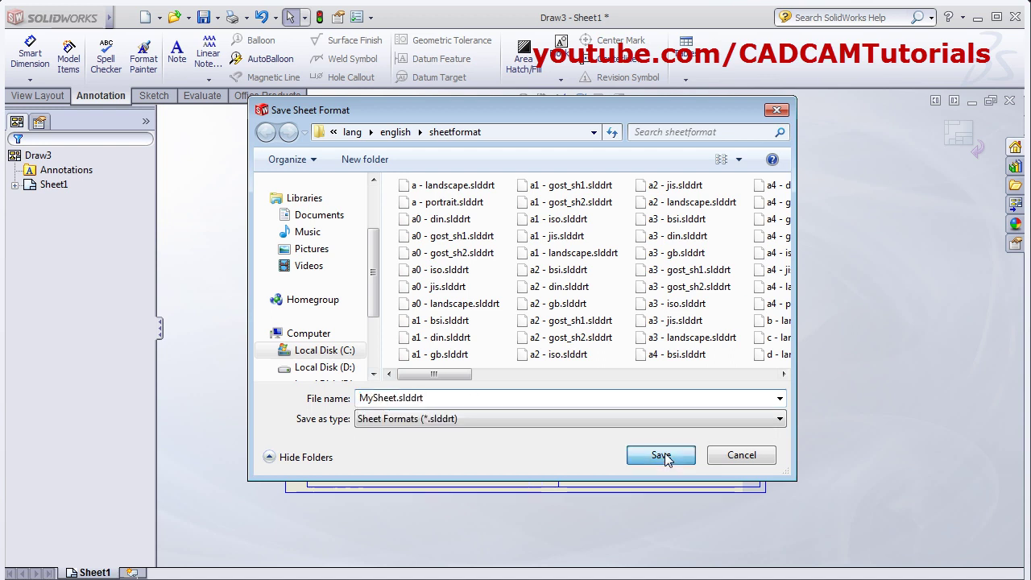
left_click(660, 454)
left_click(536, 324)
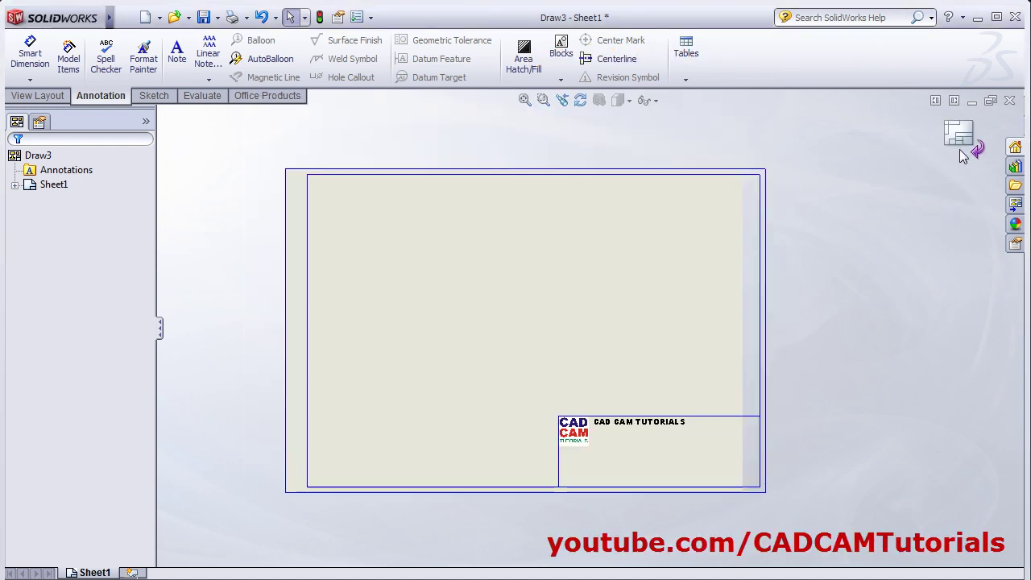
left_click(1009, 100)
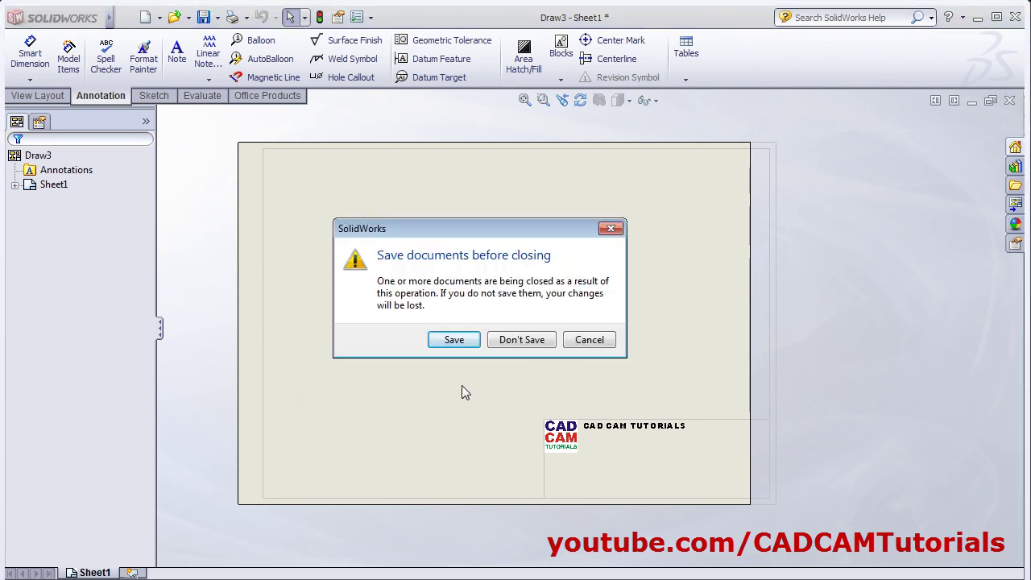
left_click(529, 345)
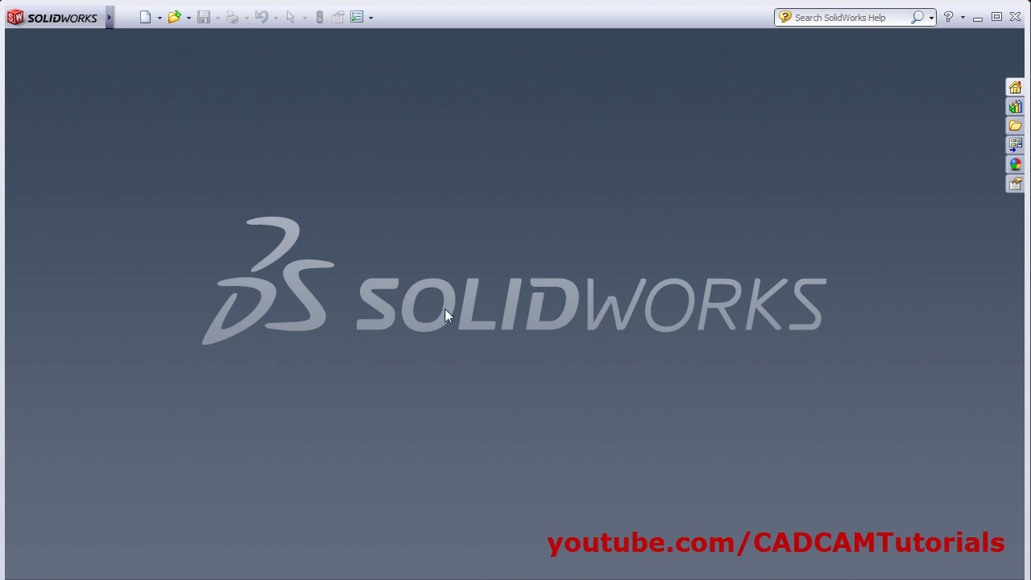
- Create a new drawing that uses MySheet.slddrt as its sheet format, with the sheet format displayed
left_click(146, 18)
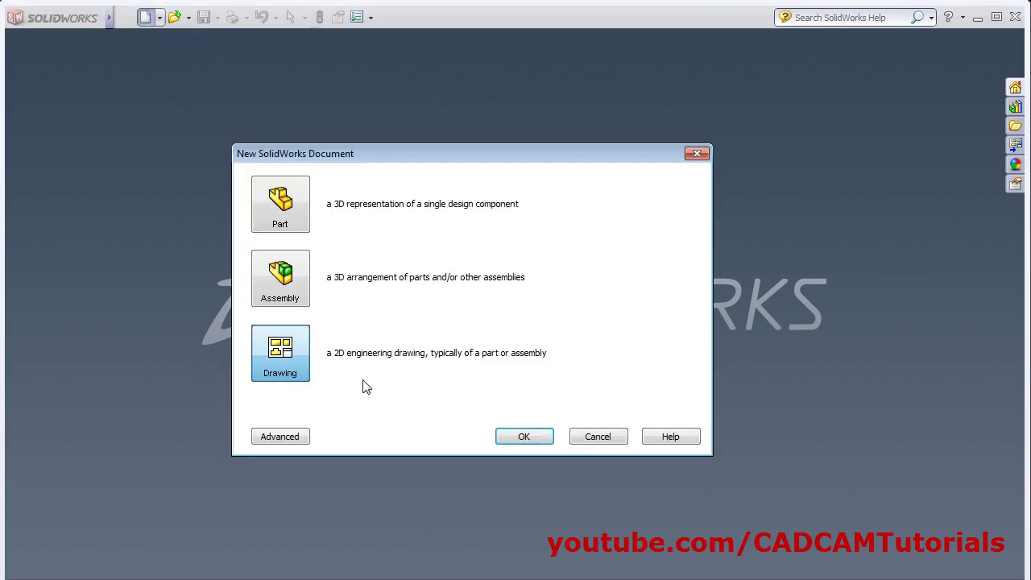
left_click(532, 440)
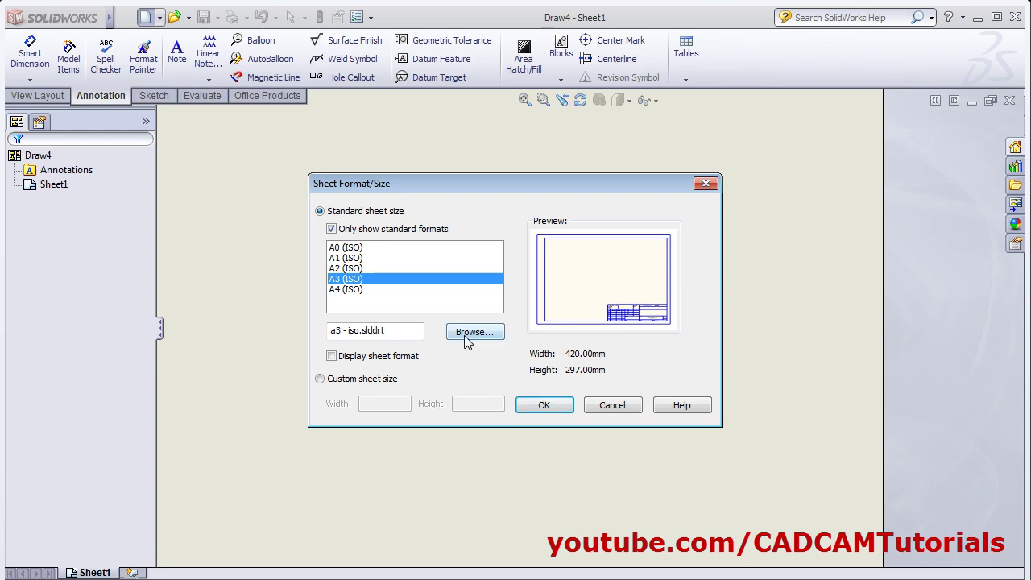
left_click(471, 333)
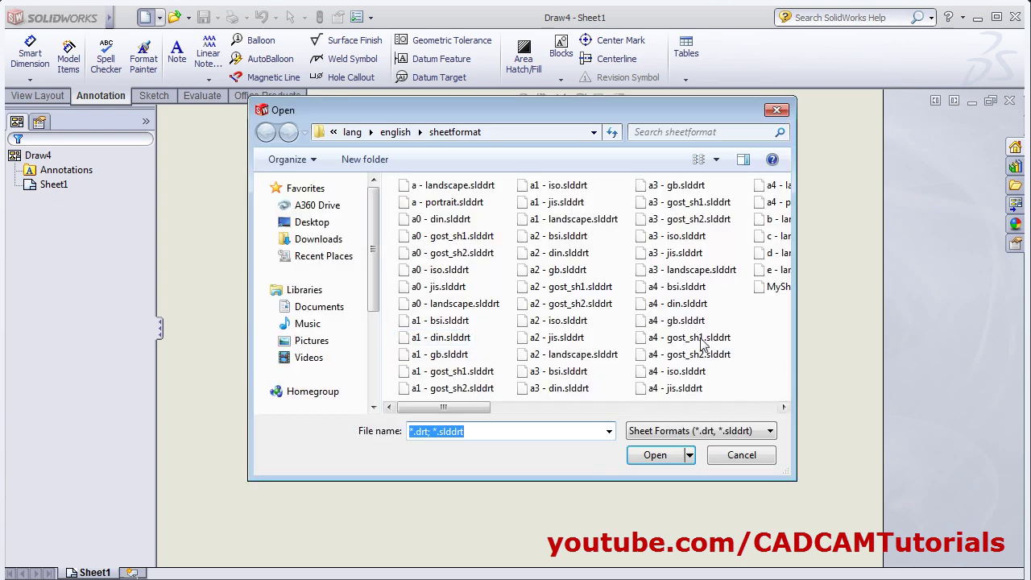
left_click(765, 287)
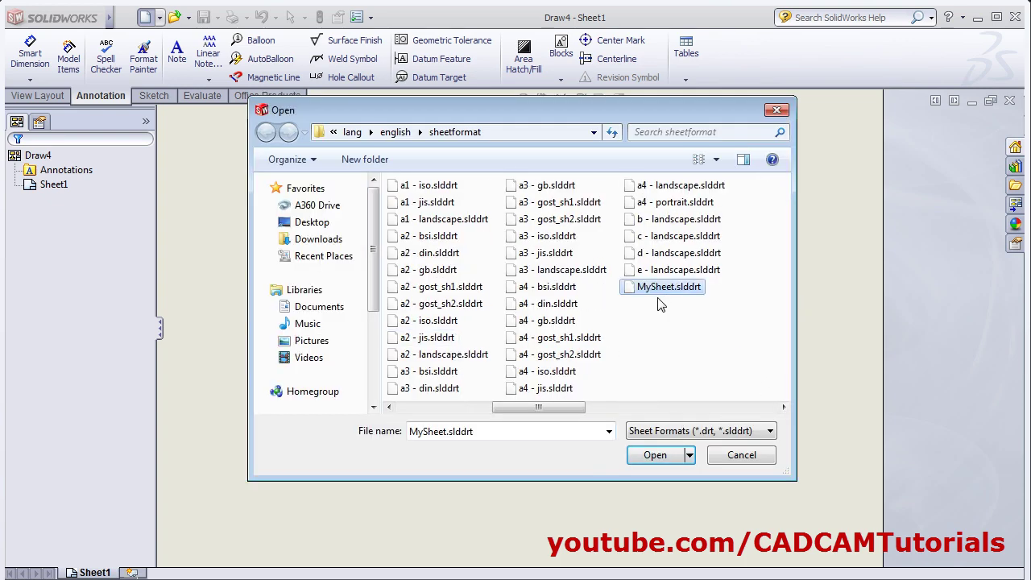
left_click(655, 456)
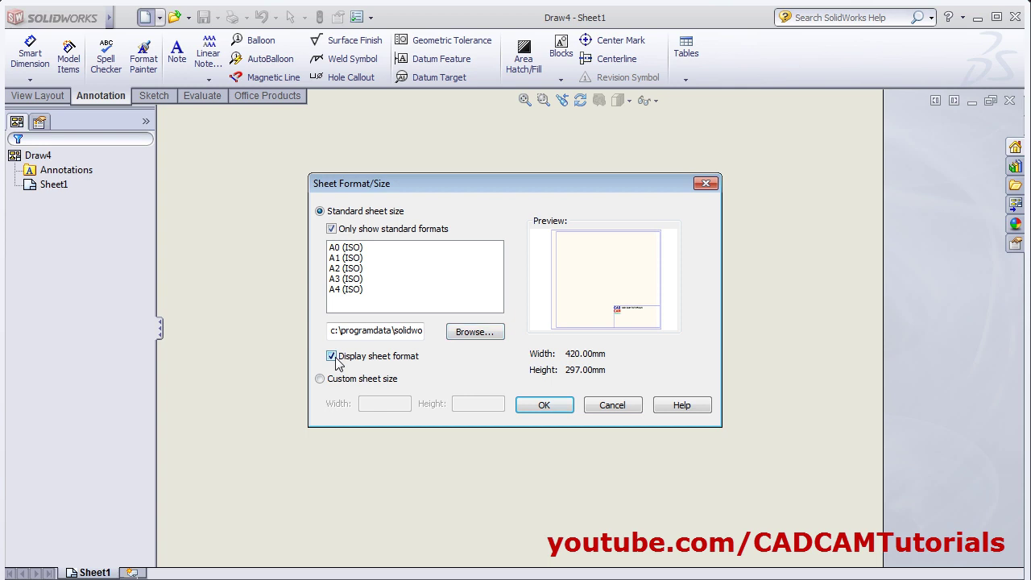
key("Return")
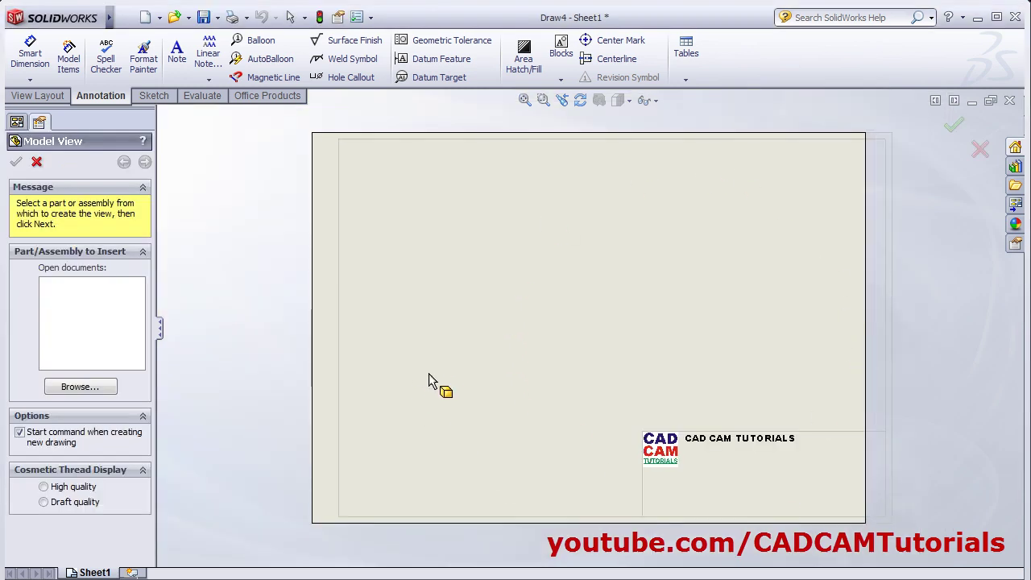
- Insert the front, top and right views of Part 421 on the sheet as multiple views
left_click(97, 387)
left_click(427, 158)
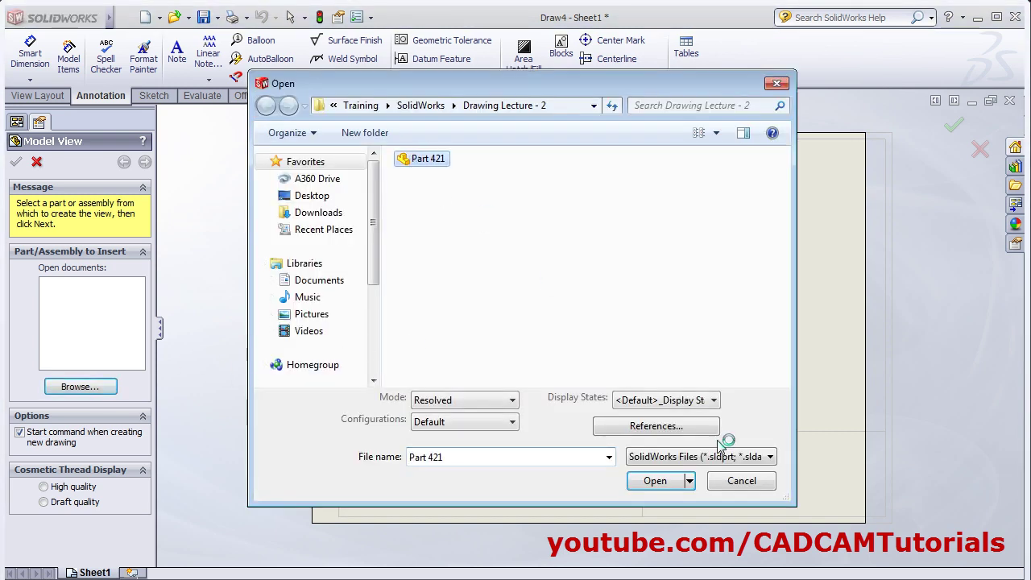
left_click(655, 481)
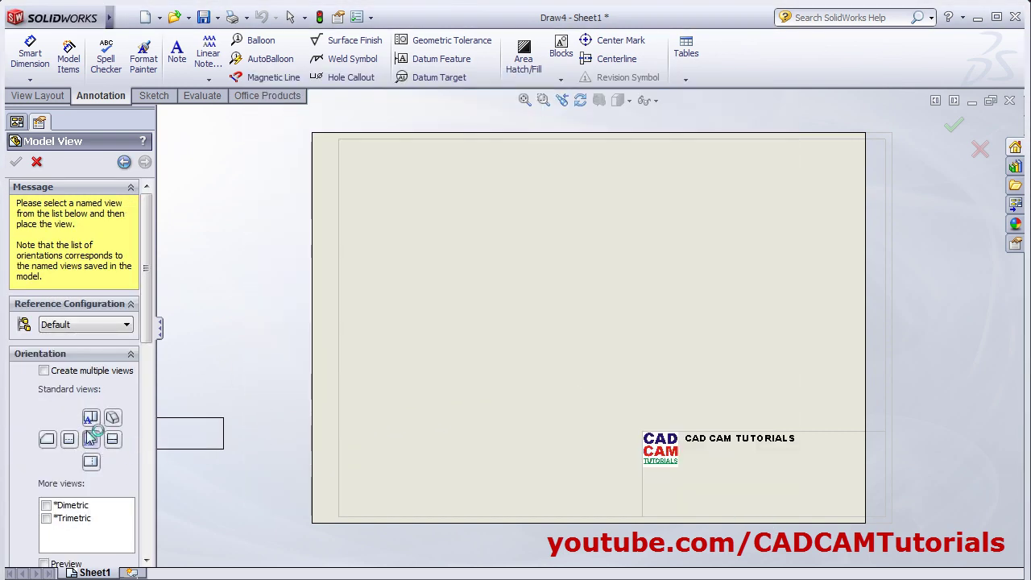
left_click(44, 370)
left_click(90, 439)
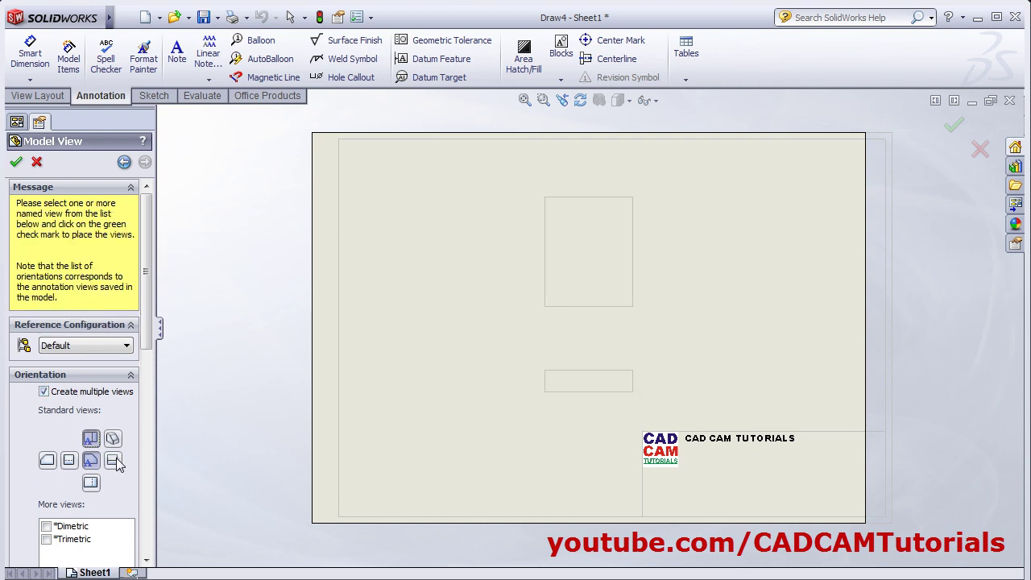
left_click(112, 460)
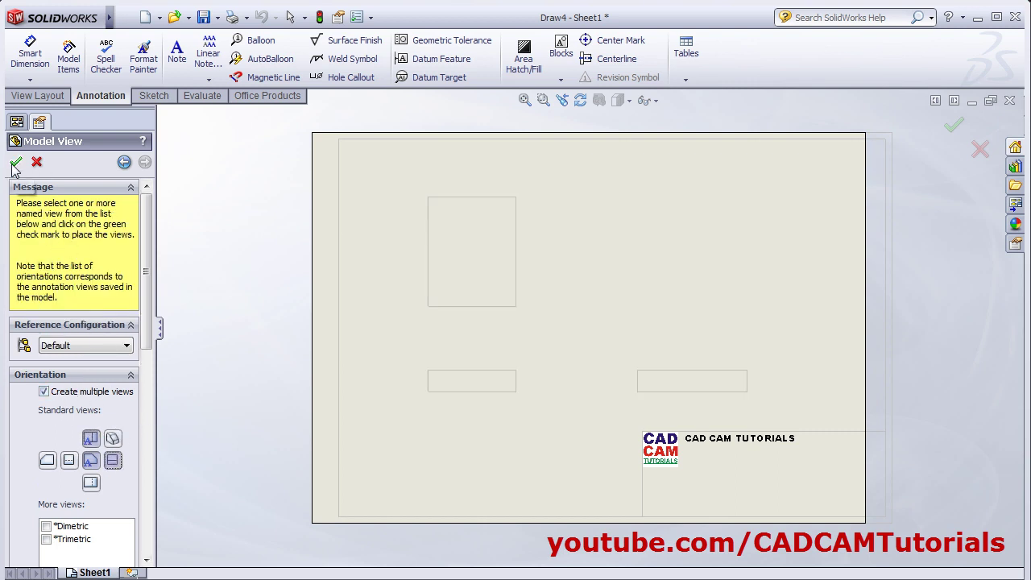
left_click(482, 304)
scroll(410, 329, "up", 2)
middle_click_drag(410, 329, 357, 322)
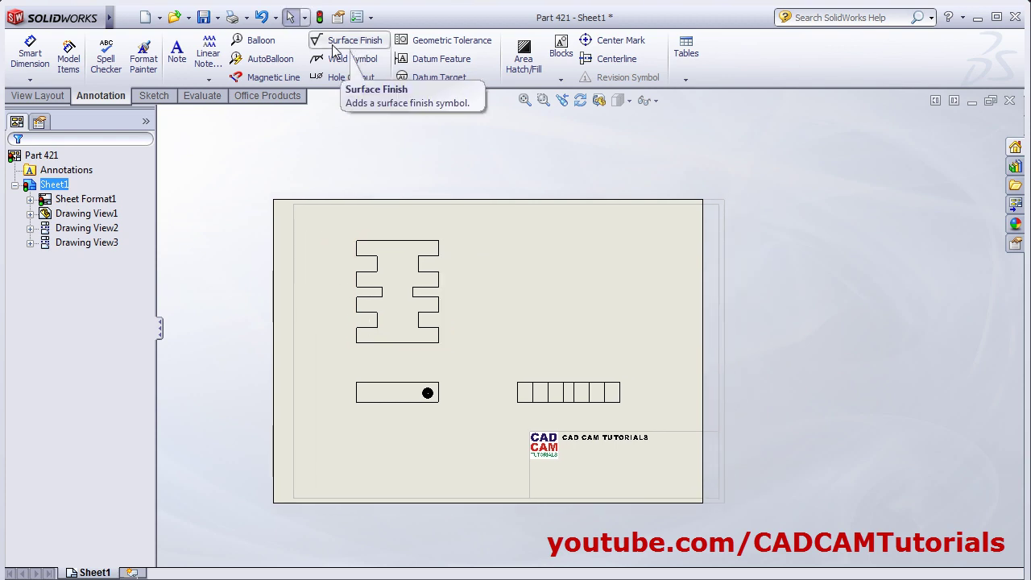
- Set up a surface finish symbol with the circled machining-prohibited form, 0.02 above and below the line, and perpendicular lay direction
left_click(359, 46)
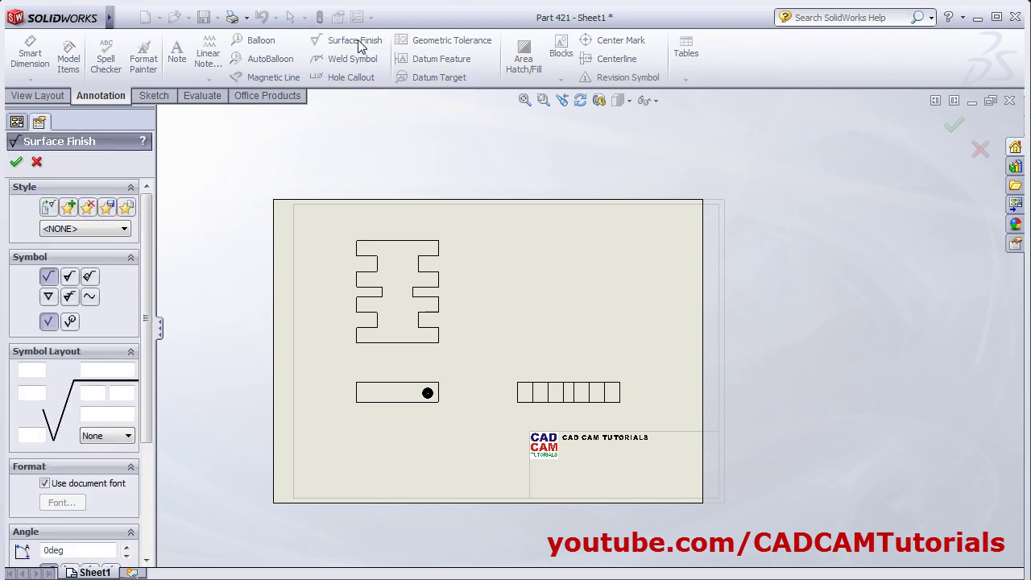
left_click(69, 279)
left_click(89, 277)
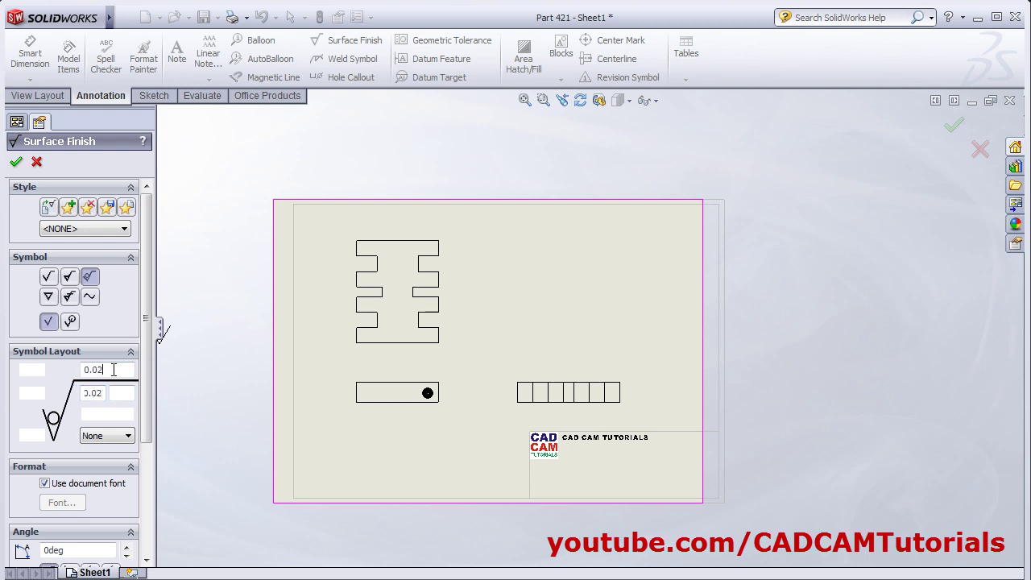
scroll(142, 520, "down", 4)
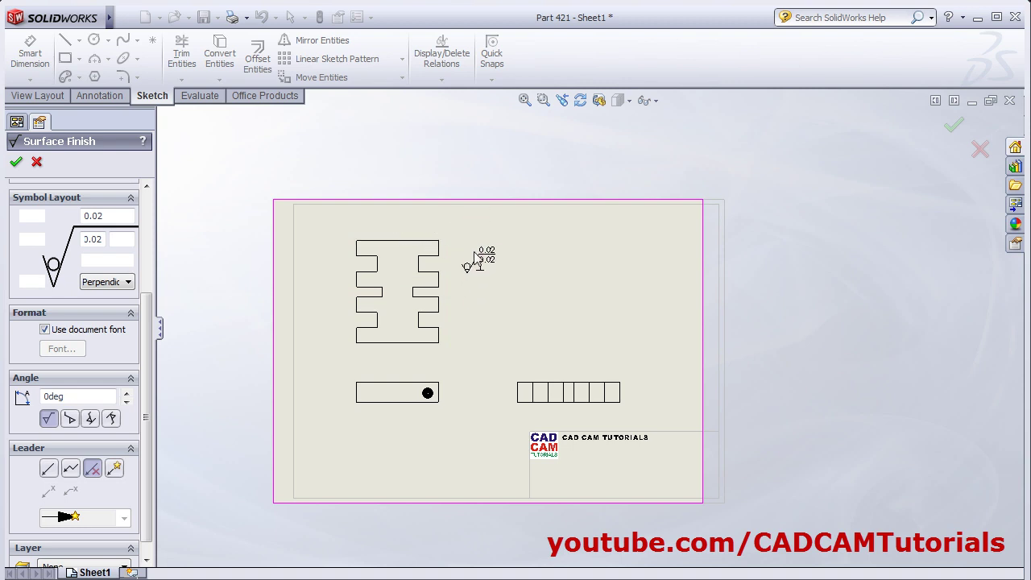
left_click(69, 419)
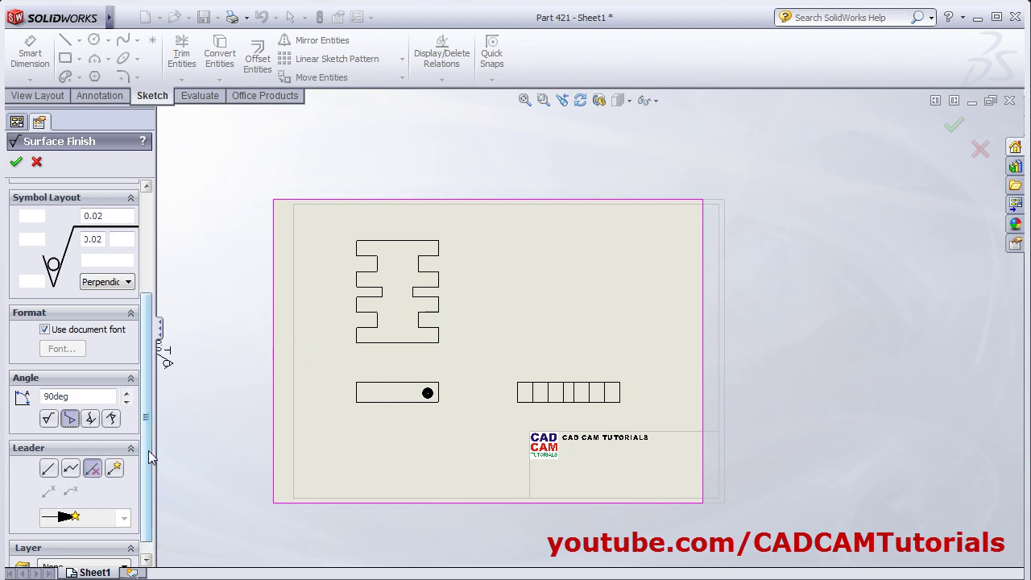
scroll(150, 506, "down", 1)
scroll(161, 352, "up", 3)
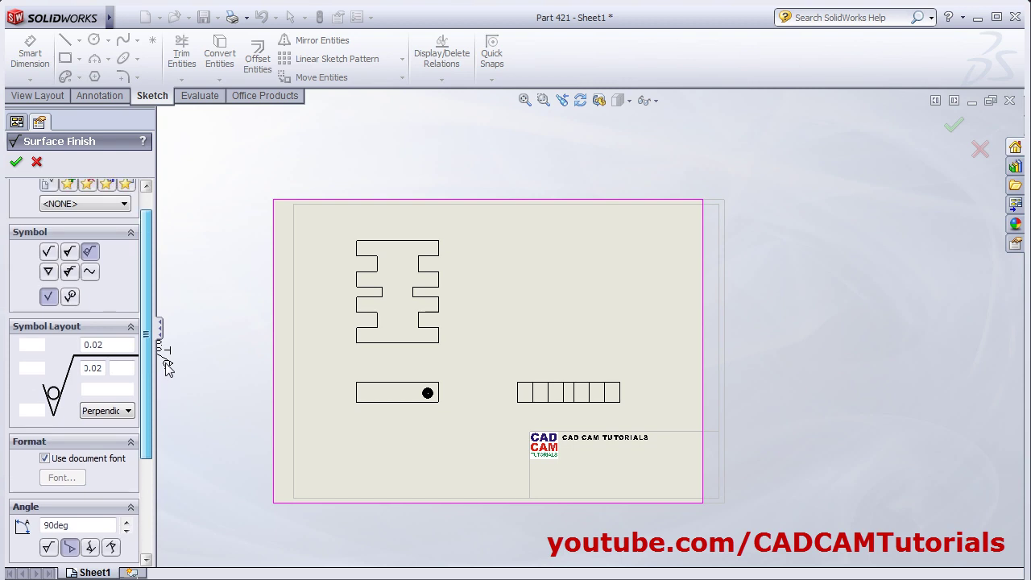
scroll(121, 363, "down", 4)
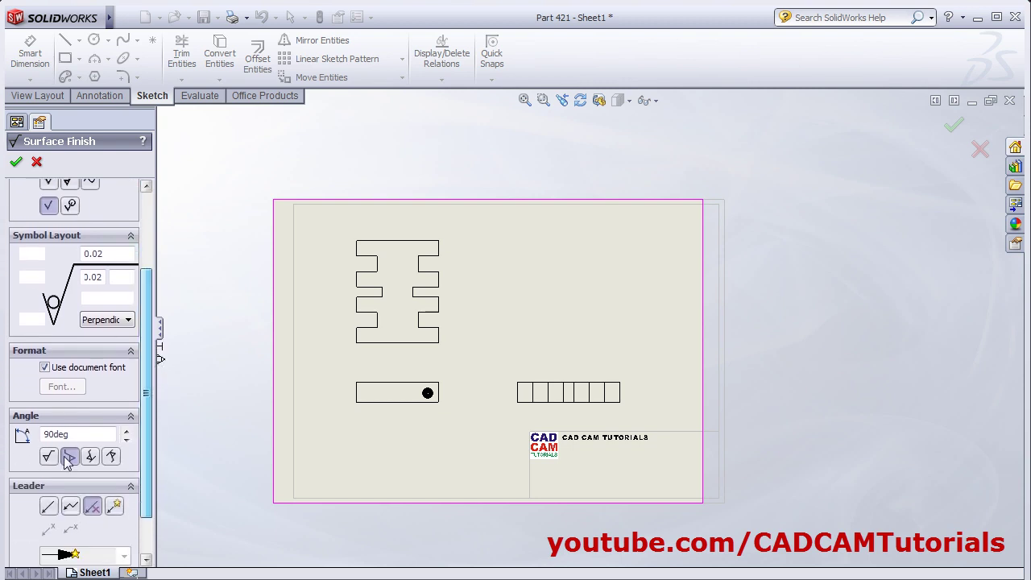
left_click(48, 456)
- Place the upright surface finish symbol on the top view's upper edge
scroll(125, 403, "down", 2)
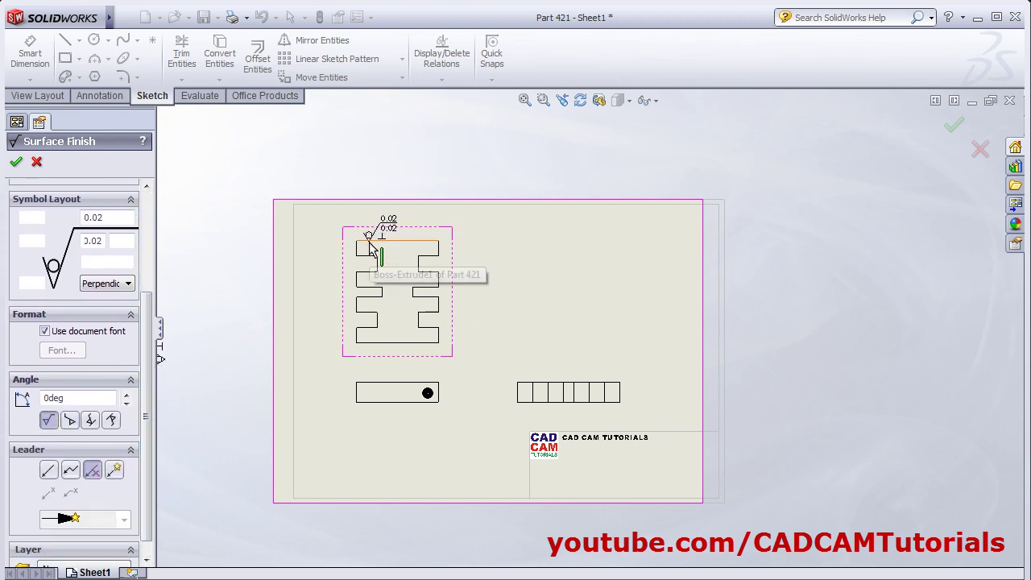
left_click(372, 245)
scroll(475, 258, "down", 3)
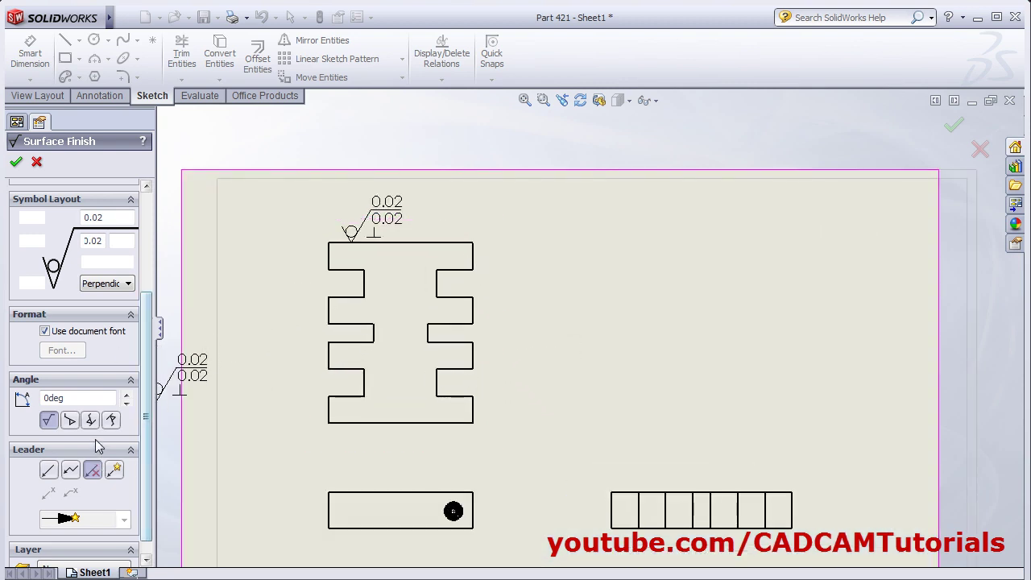
- Place 90-degree surface finish symbols on the top view's left and right edges and finish the Surface Finish command
left_click(70, 420)
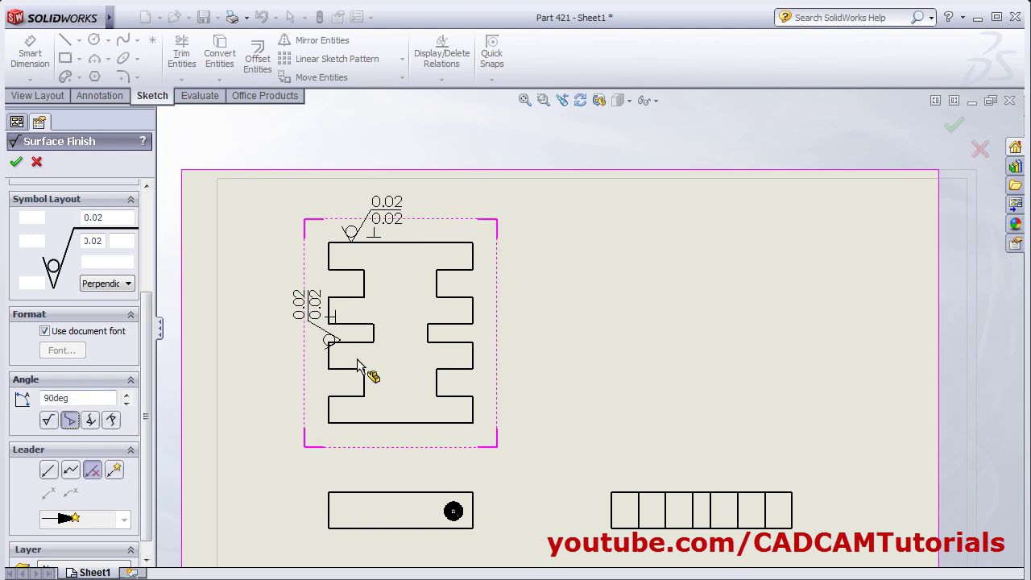
left_click(329, 363)
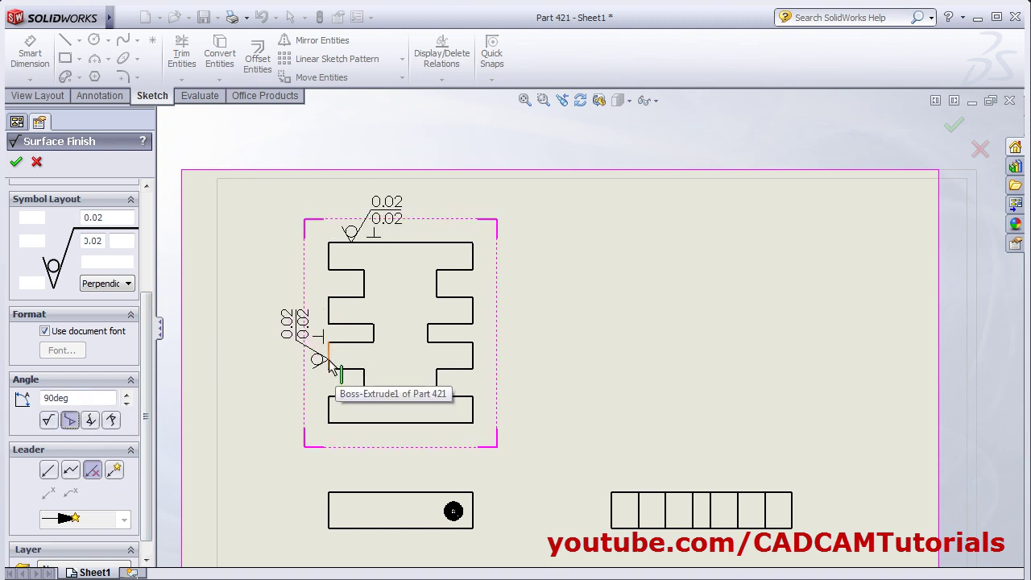
left_click(476, 363)
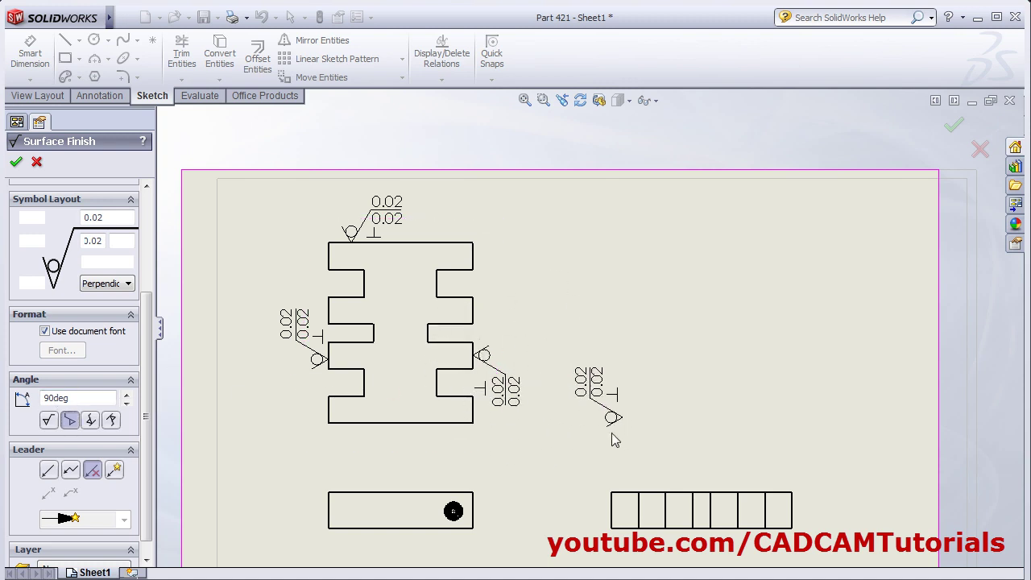
middle_click_drag(611, 432, 600, 411, "ctrl")
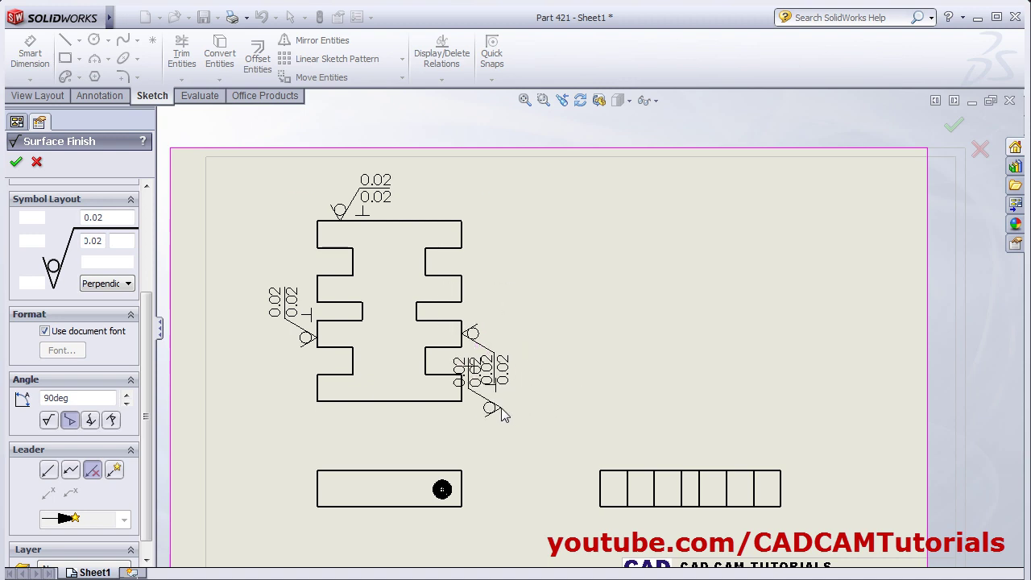
middle_click_drag(483, 394, 492, 372, "ctrl")
left_click(16, 163)
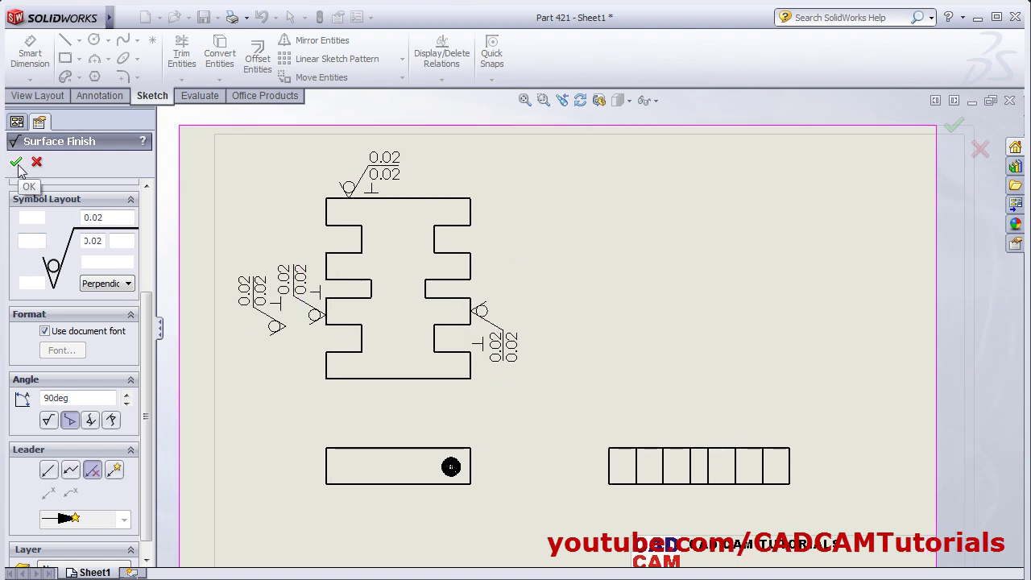
- Start a weld symbol and assign the ISO Fillet symbol above its reference line
left_click(103, 96)
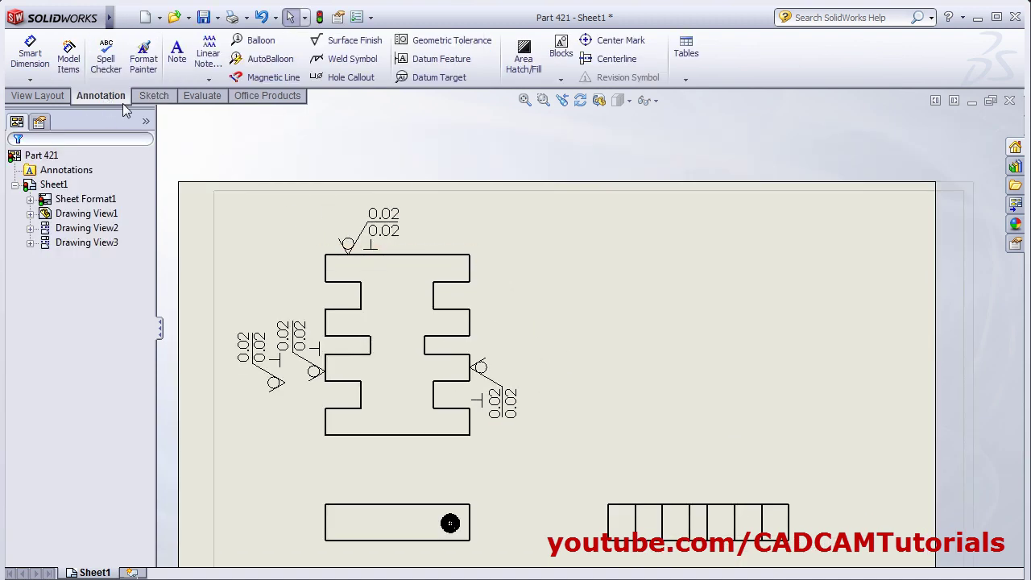
mouse_move(545, 249)
middle_mouse_down()
mouse_move(569, 223)
mouse_move(564, 205)
middle_mouse_up()
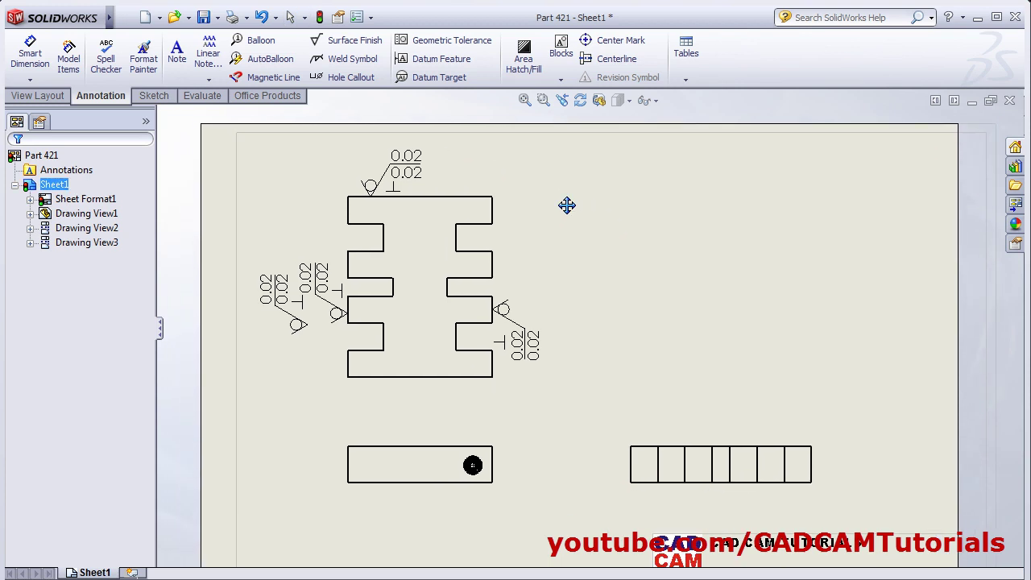
left_click(342, 63)
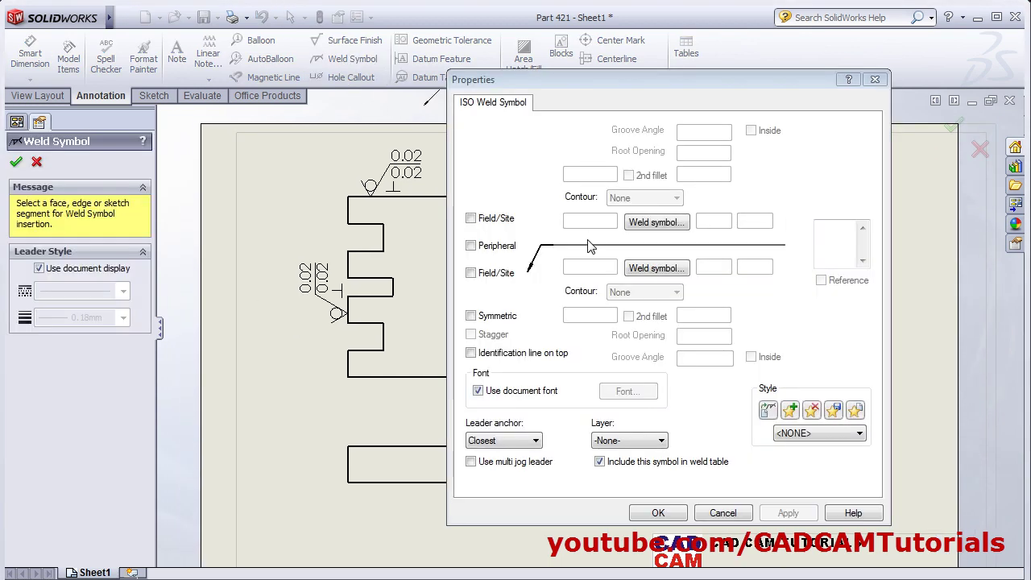
left_click(659, 226)
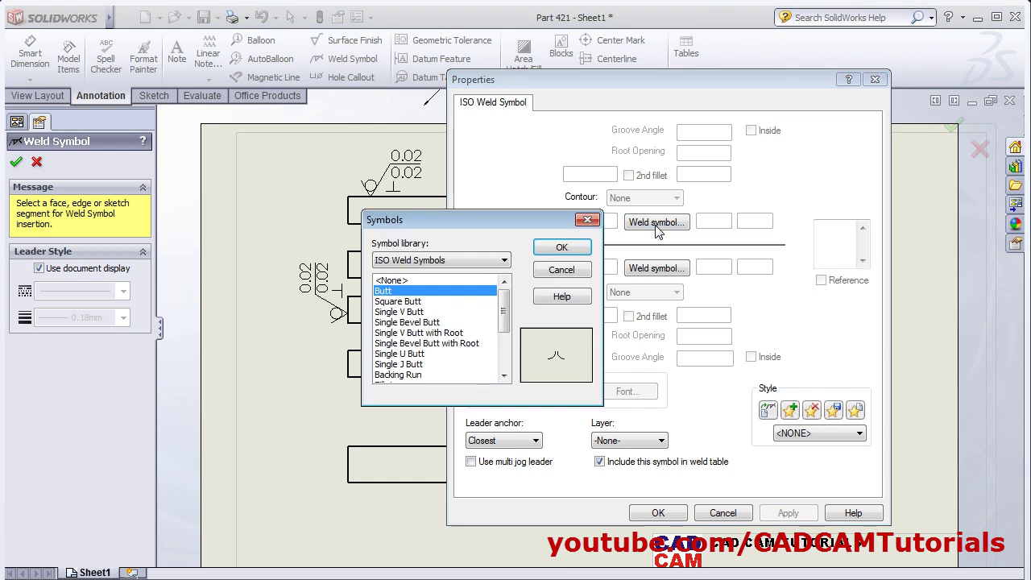
left_click_drag(507, 312, 507, 329)
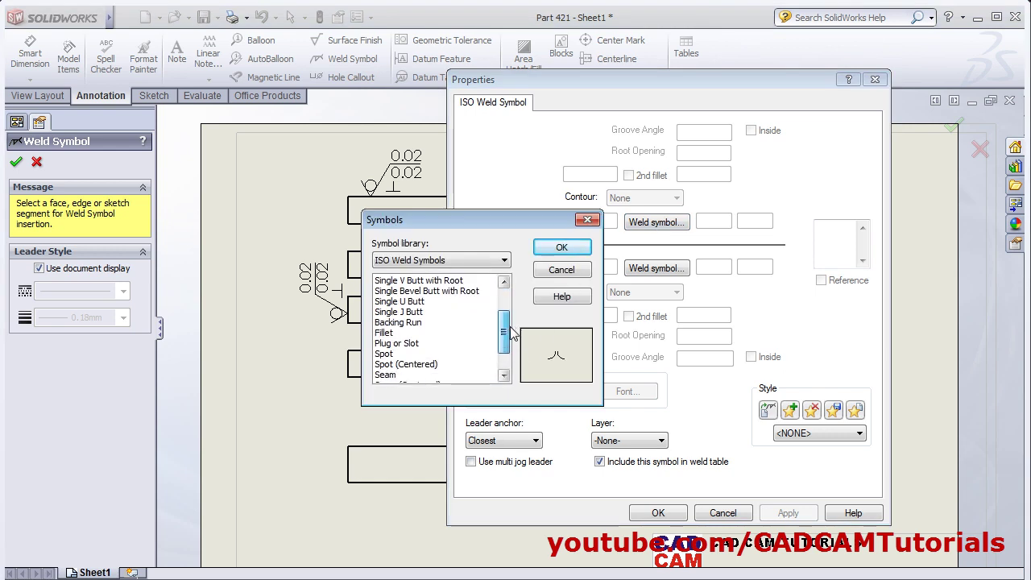
left_click(390, 333)
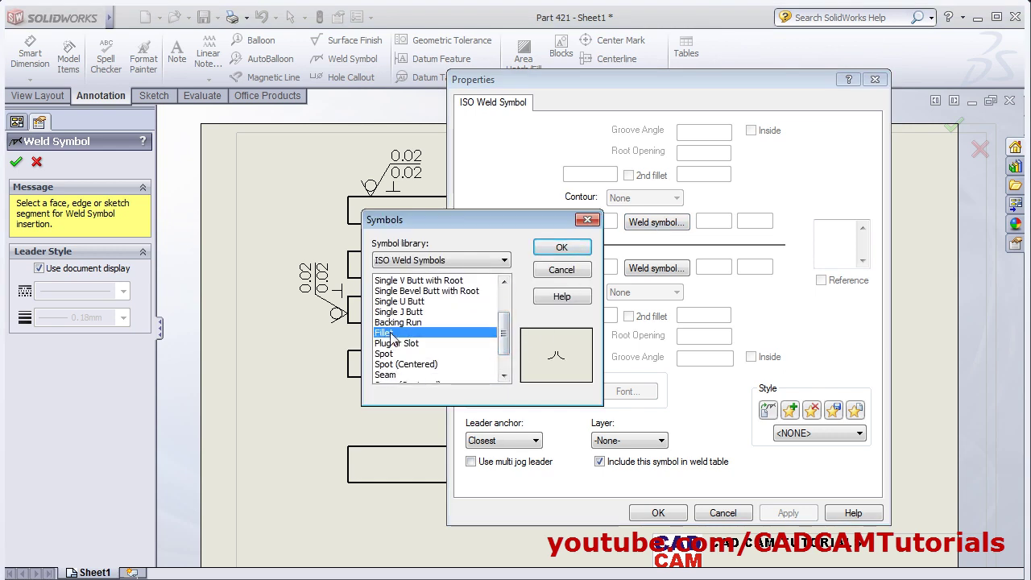
left_click(562, 250)
- Make the weld peripheral and staggered with the field/site flag below the reference line, and set the upper weld size to 5
left_click(471, 218)
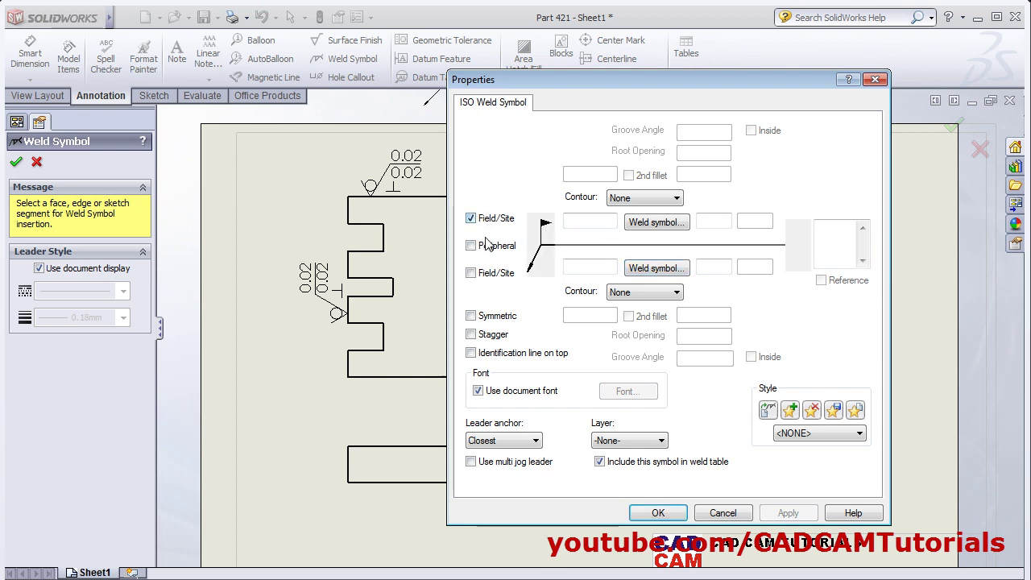
left_click(470, 245)
left_click(470, 273)
left_click(470, 335)
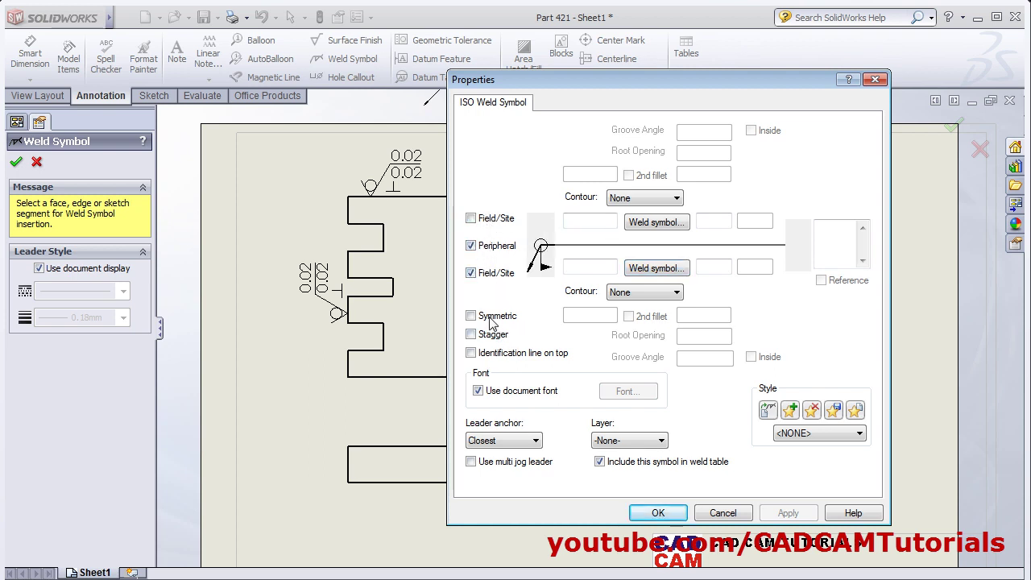
type("5")
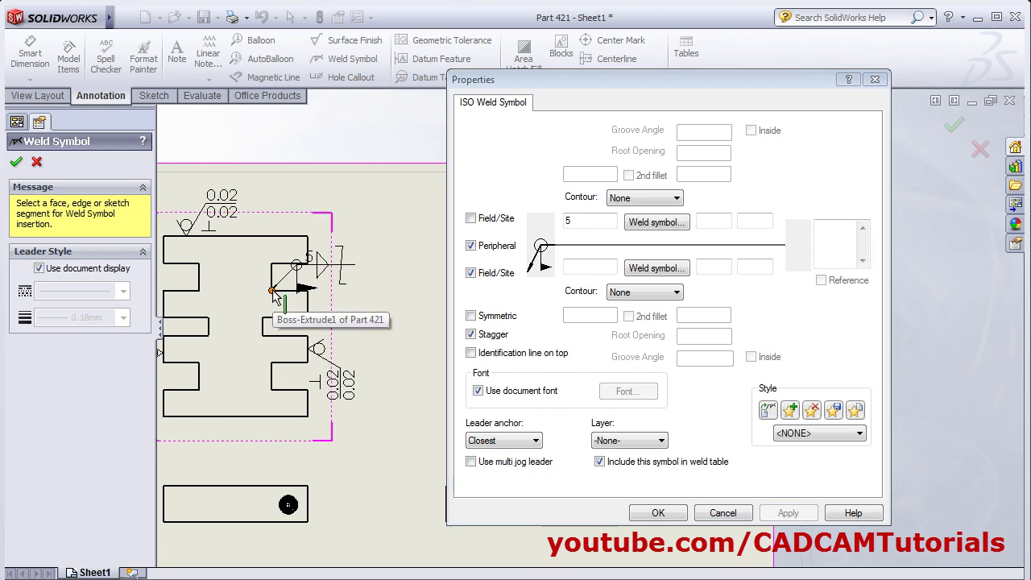
- Attach the weld symbol to the lower inner corner of the top view's upper-right notch, place it outside the part, and finish
left_click(272, 291)
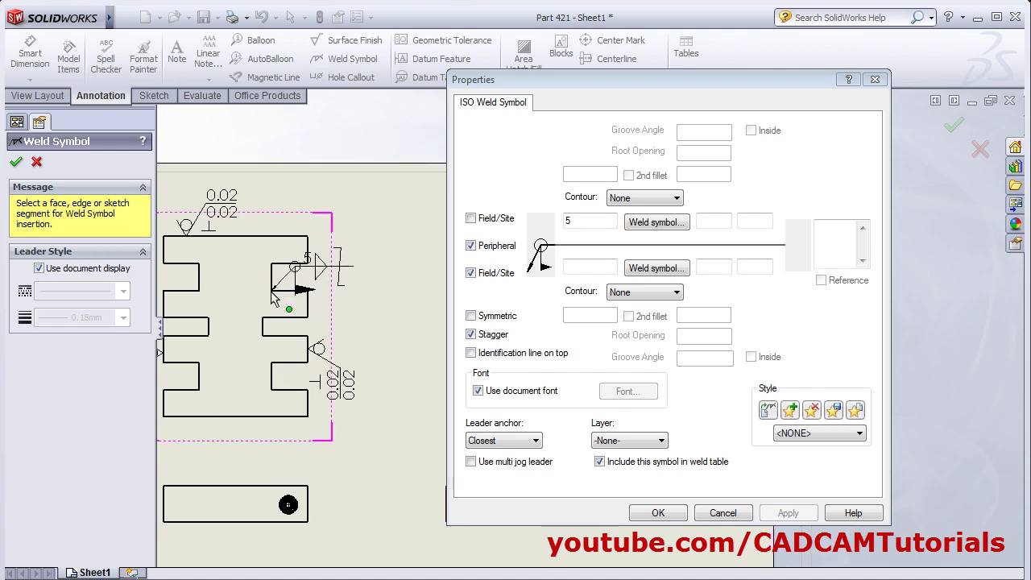
left_click(366, 242)
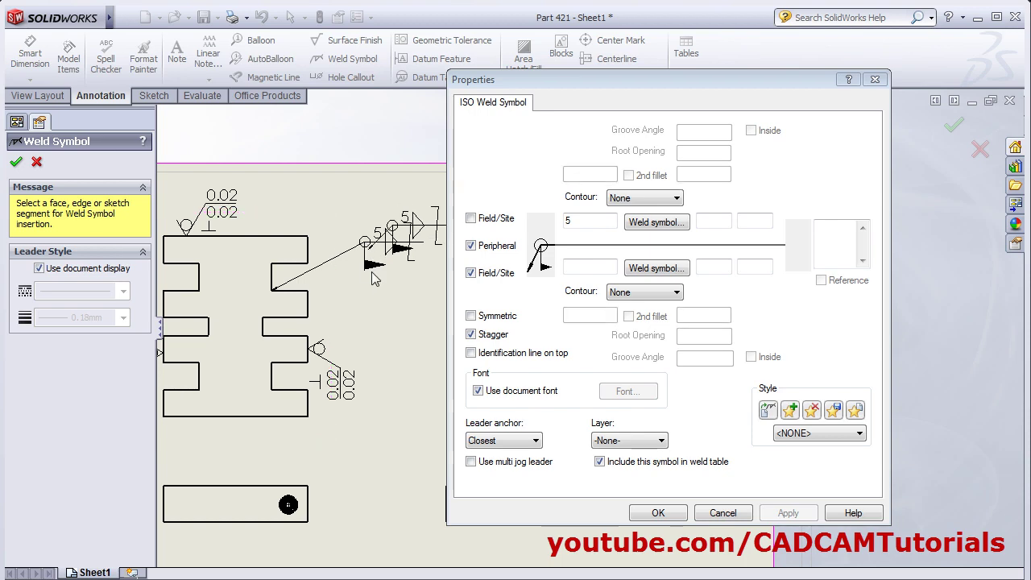
left_click(658, 513)
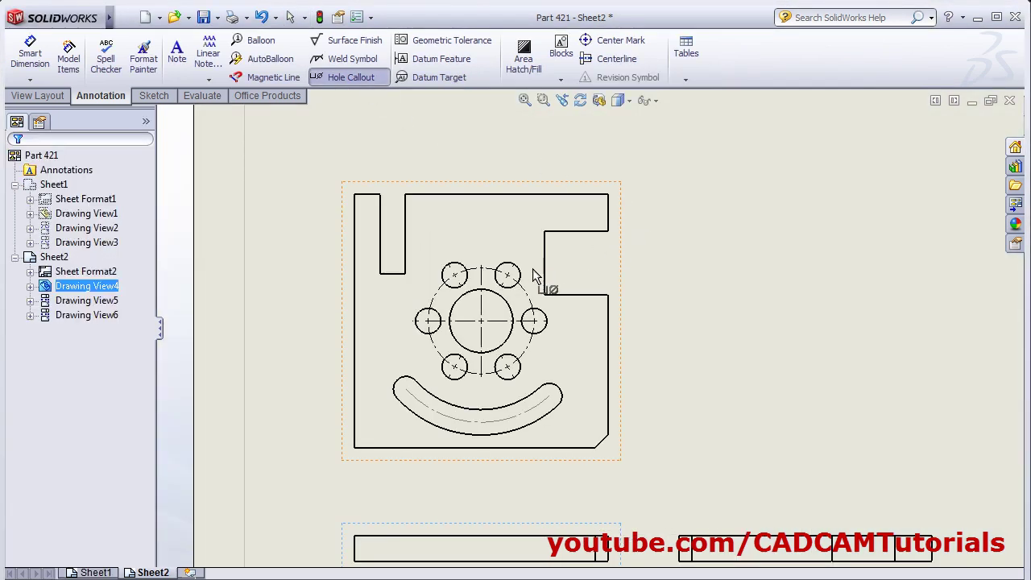
- Add hole callouts on Sheet2 to the upper-right small hole of the bolt circle and to the curved slot
left_click(519, 275)
left_click(642, 245)
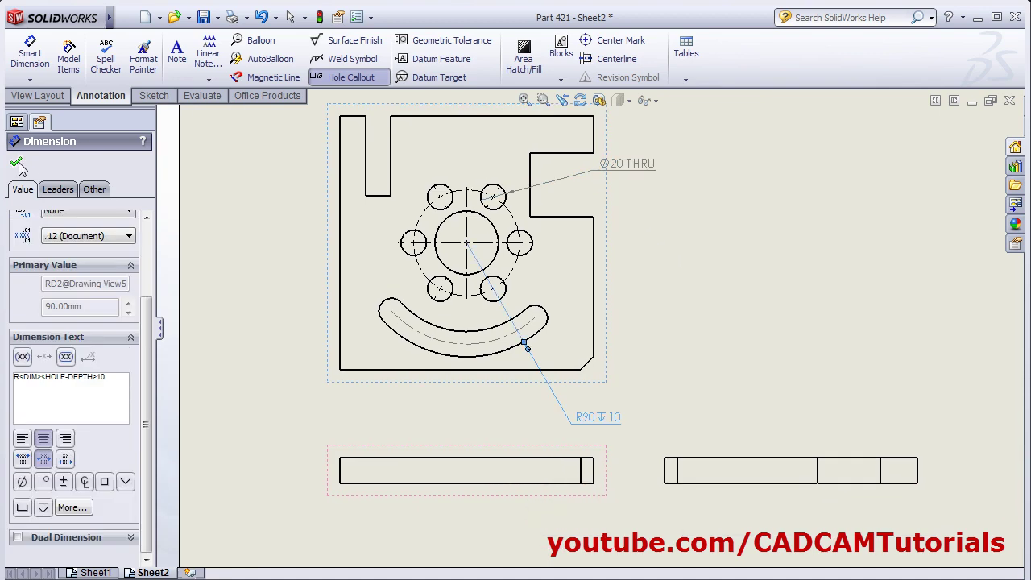
left_click(17, 163)
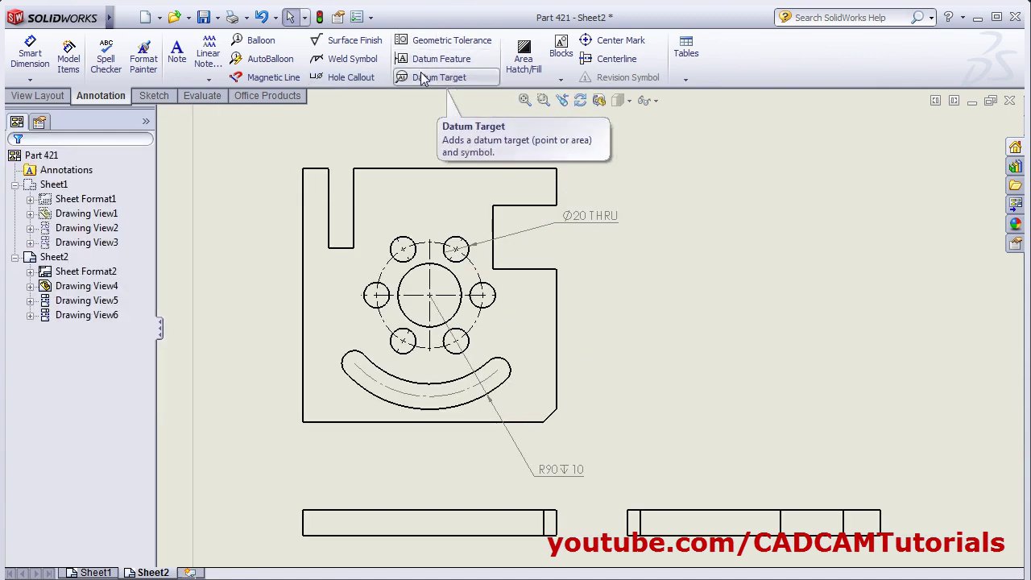
- Place datum feature A on the plate's left edge and datum feature B on the upper-left small hole
left_click(430, 66)
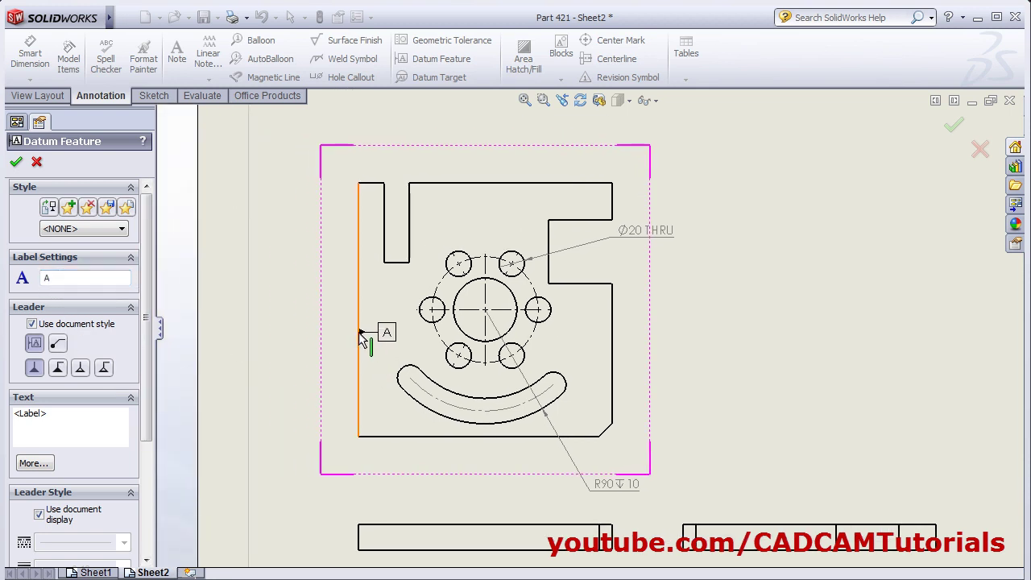
left_click(359, 335)
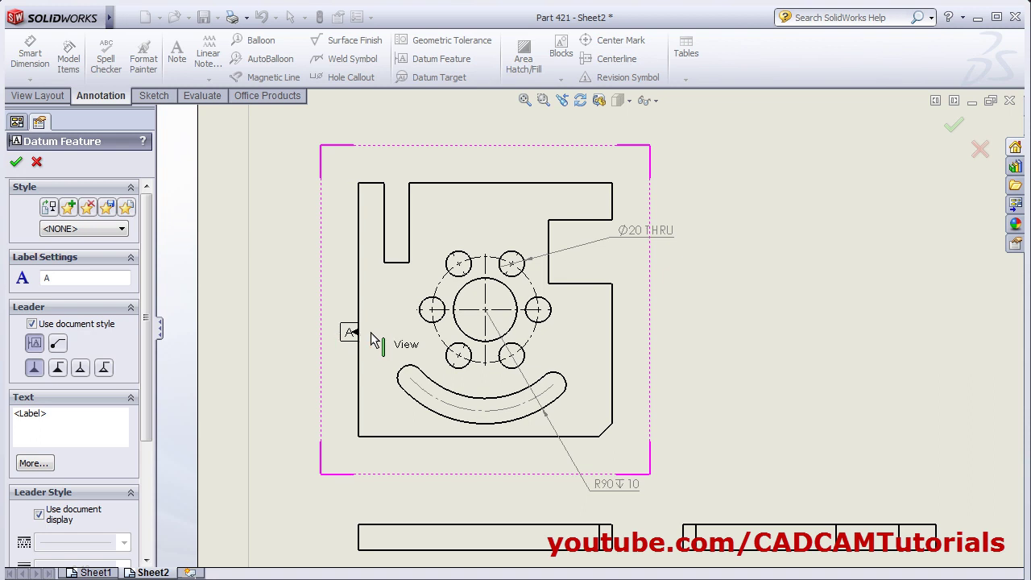
left_click(307, 343)
left_click(457, 265)
left_click(455, 287)
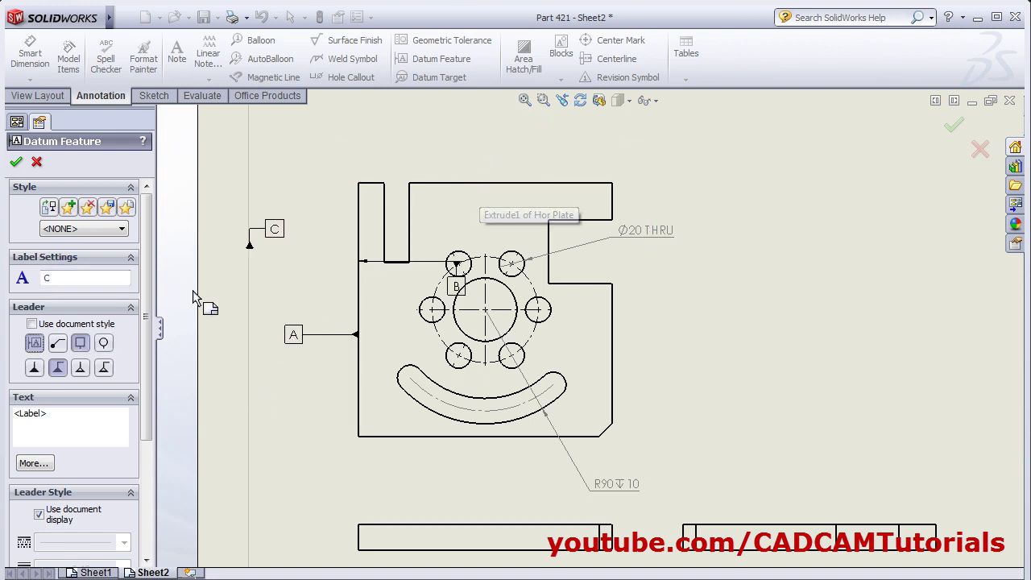
- Place datum feature C with the filled triangle with shoulder style on the plate's top edge and finish the Datum Feature command
left_click(55, 367)
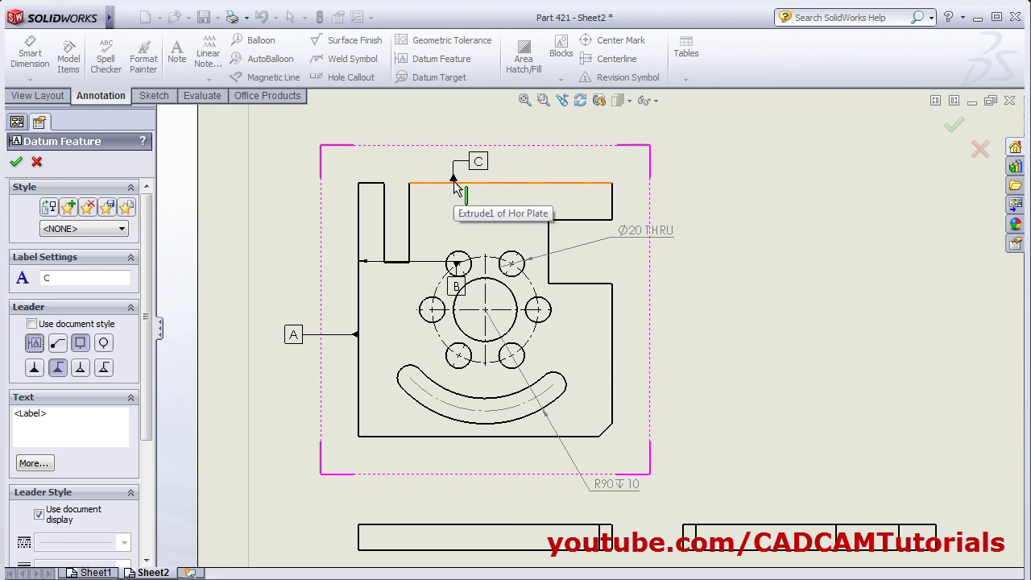
left_click(479, 183)
left_click(503, 135)
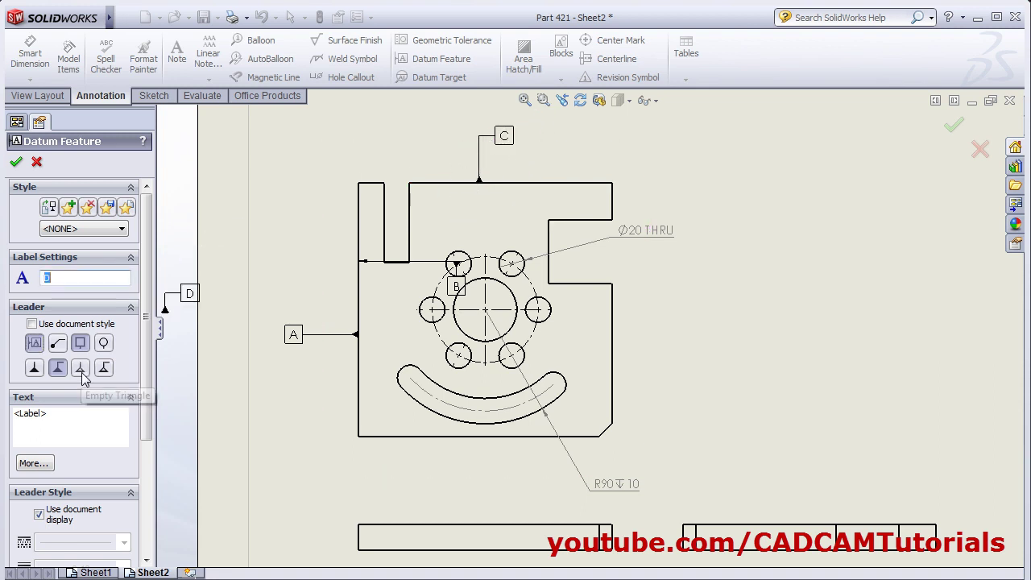
scroll(147, 435, "down", 2)
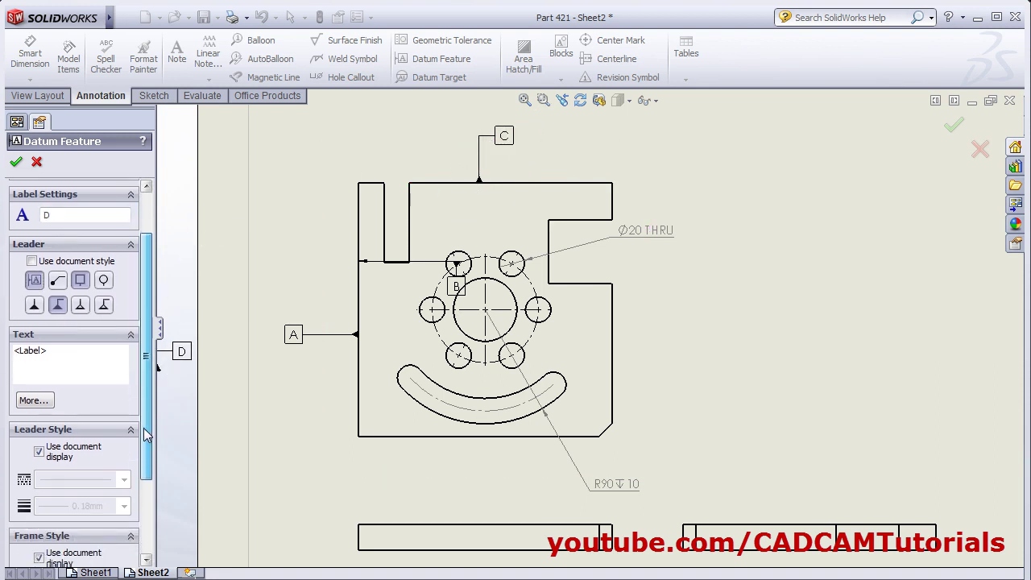
scroll(147, 435, "down", 1)
scroll(147, 435, "up", 4)
left_click(16, 161)
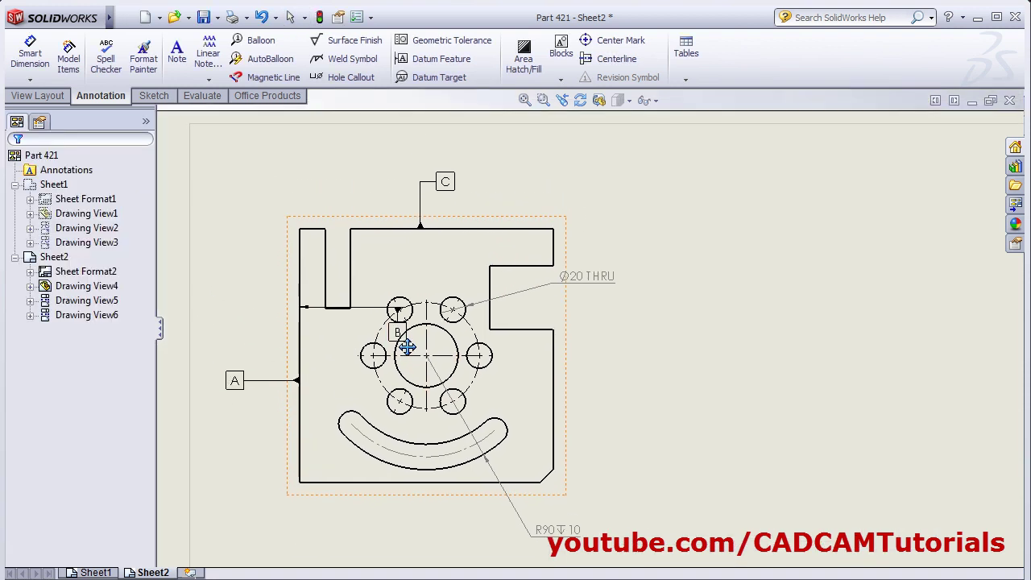
- Define a geometric tolerance with the perpendicularity symbol, tolerance 0.02 and primary datum A
left_click(453, 48)
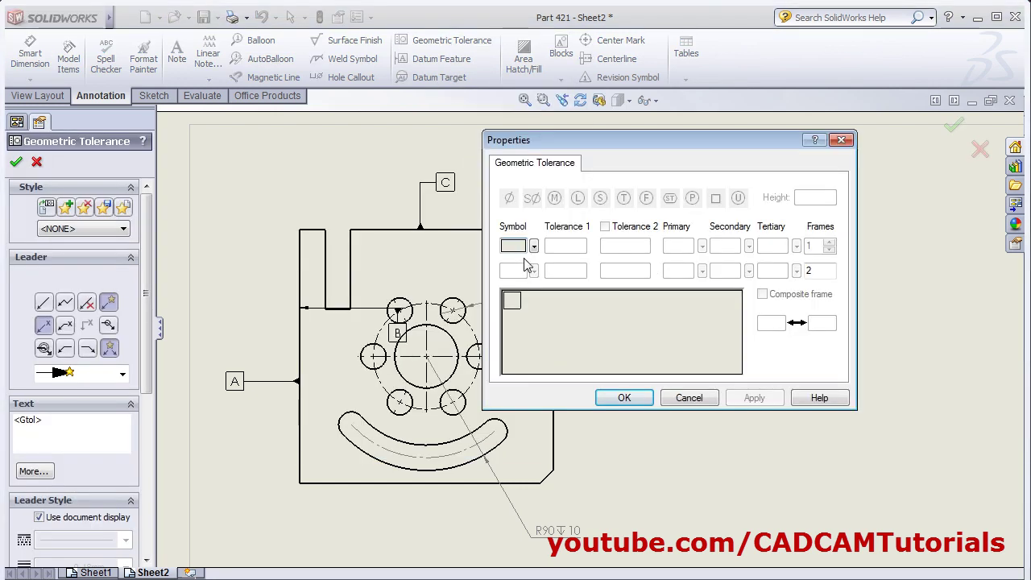
left_click(533, 246)
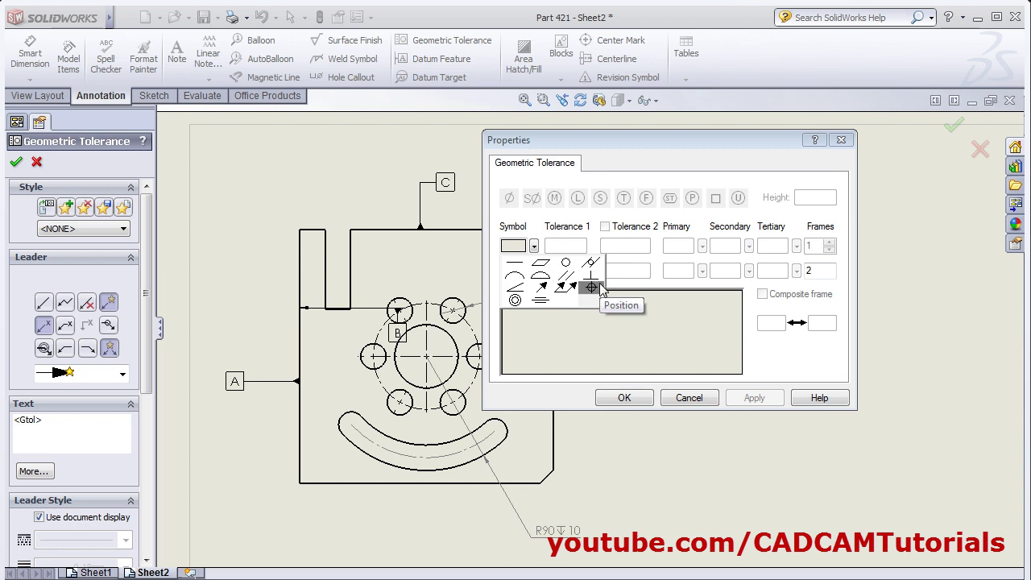
left_click(591, 276)
left_click(564, 245)
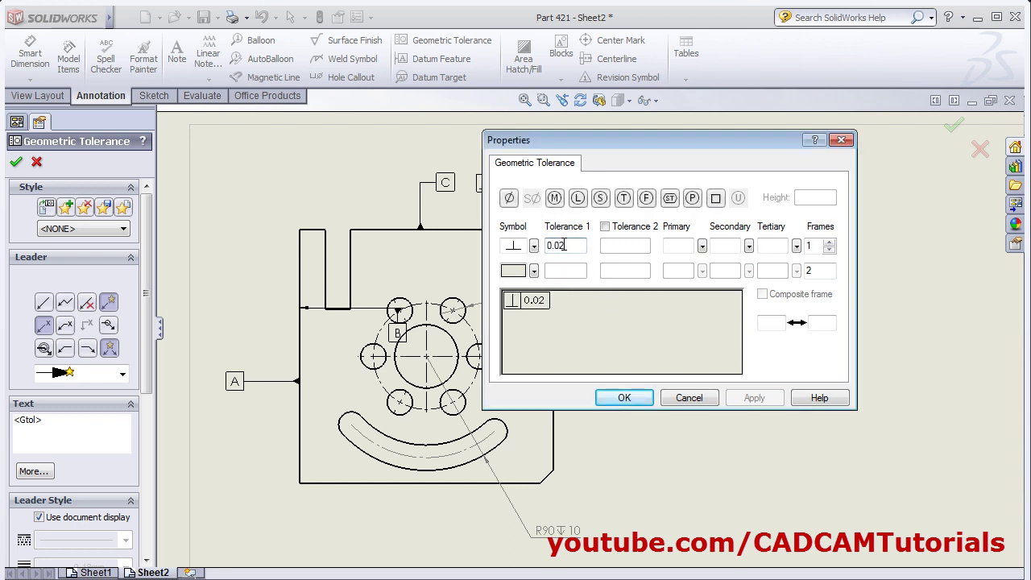
left_click(686, 247)
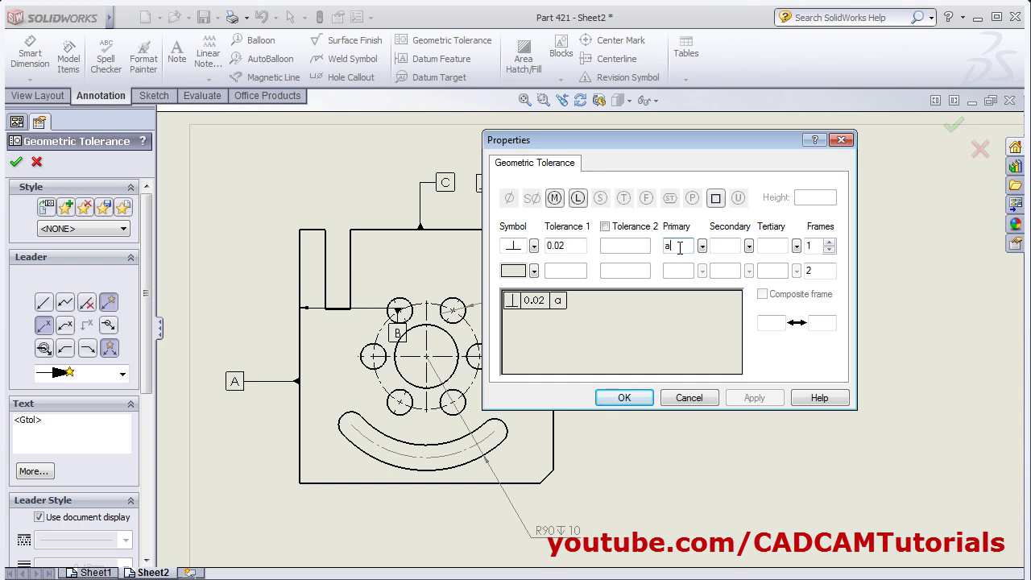
- Attach the perpendicularity tolerance frame to the plate's top edge, placing it above and beside datum C
mouse_move(634, 139)
left_mouse_down()
mouse_move(749, 137)
mouse_move(818, 299)
mouse_move(811, 288)
left_mouse_up()
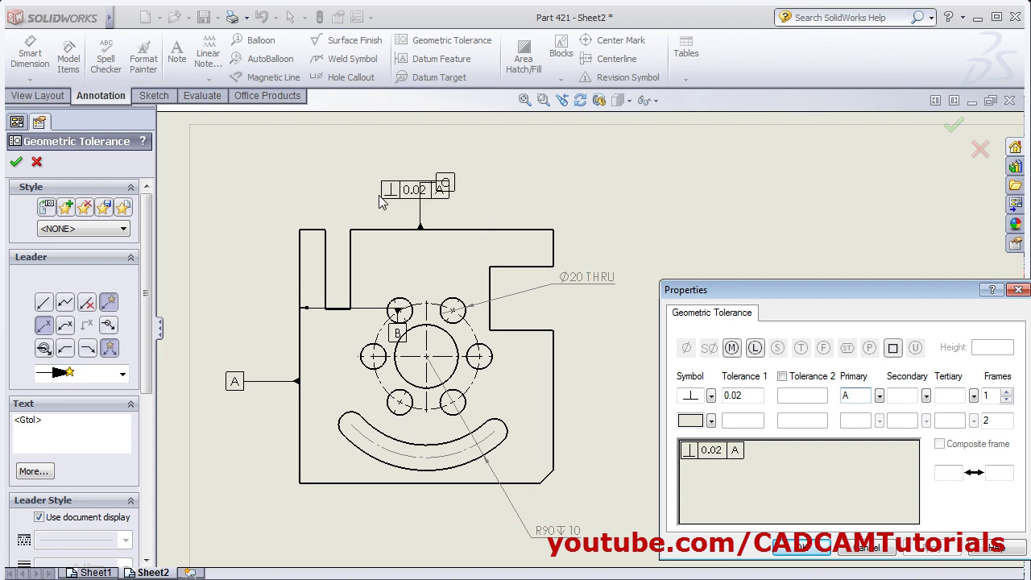
left_click(373, 228)
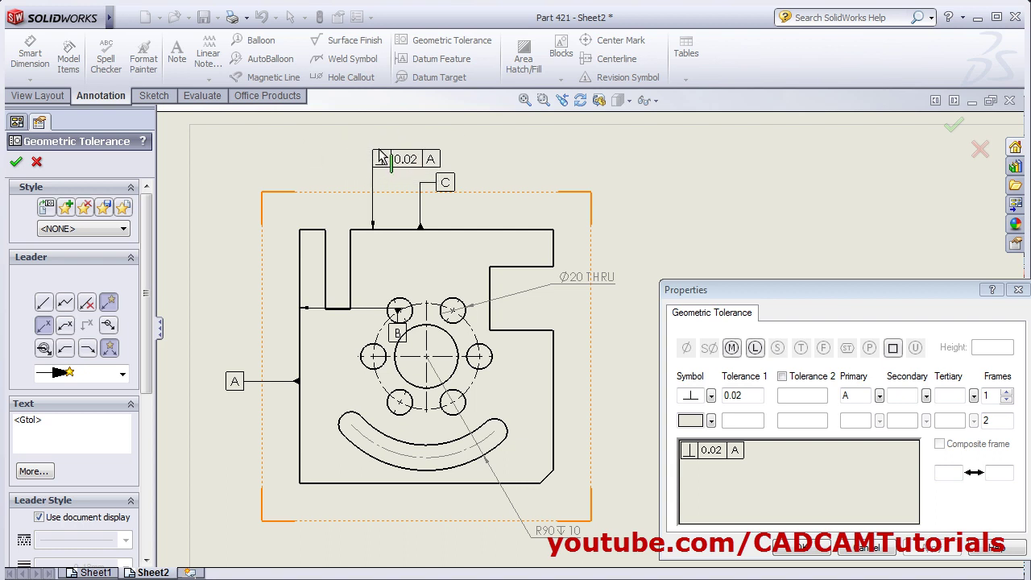
left_click(380, 152)
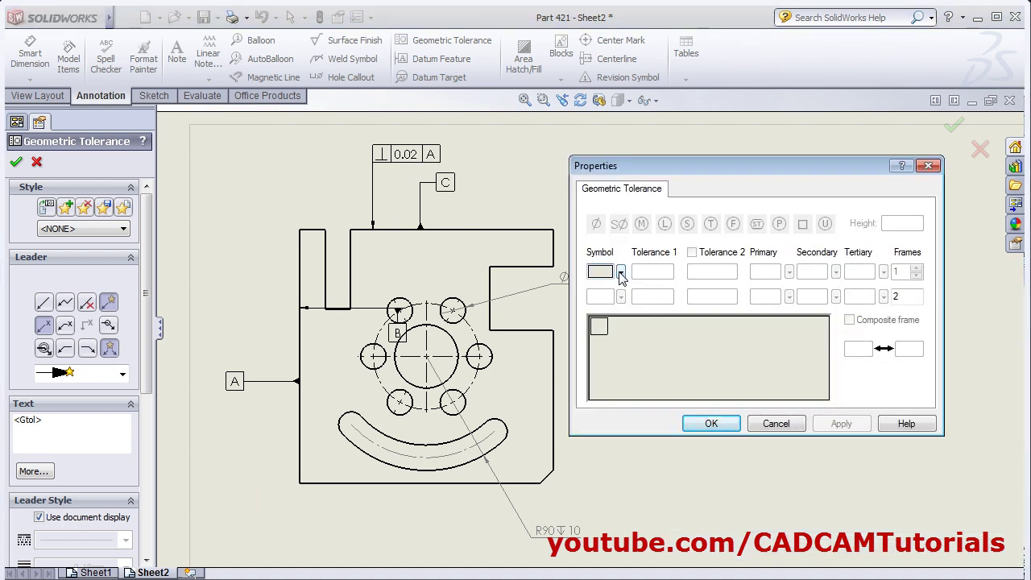
- Set up a two-row geometric tolerance with perpendicularity 0.23 in the first frame and line profile 0.025 in the second
left_click(621, 274)
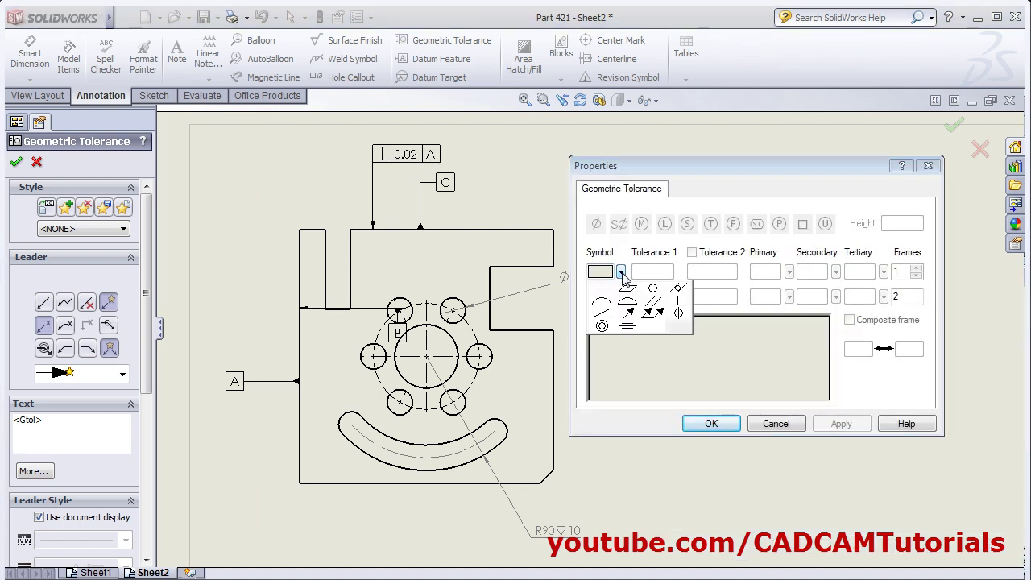
left_click(678, 305)
left_click(621, 298)
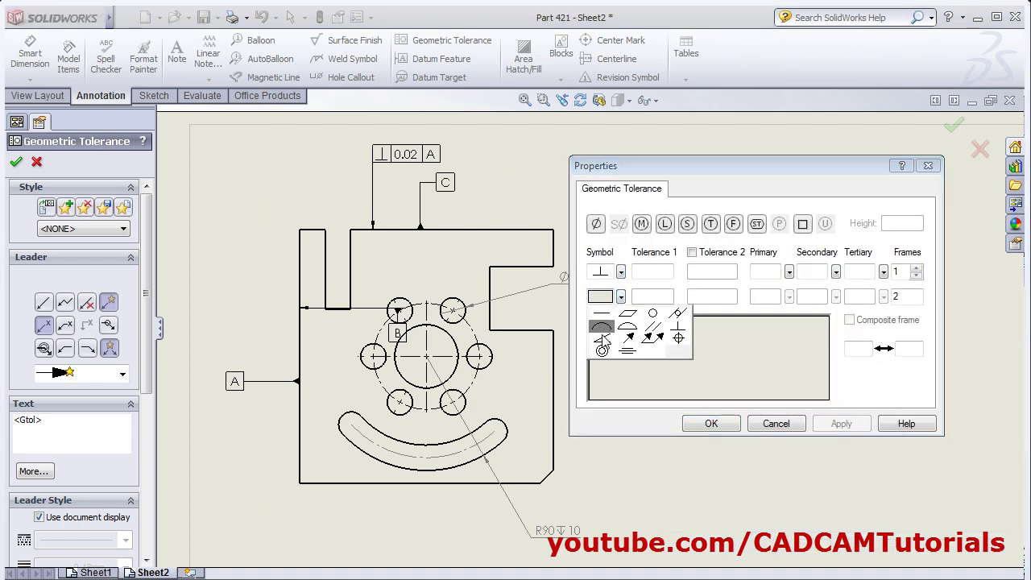
left_click(601, 327)
left_click(657, 272)
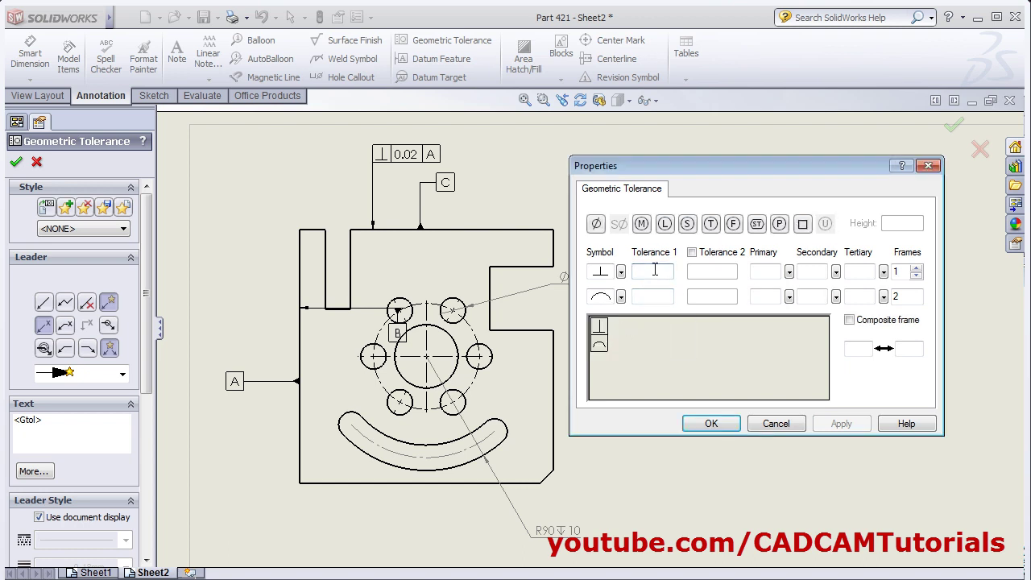
left_click(658, 297)
type("0.025")
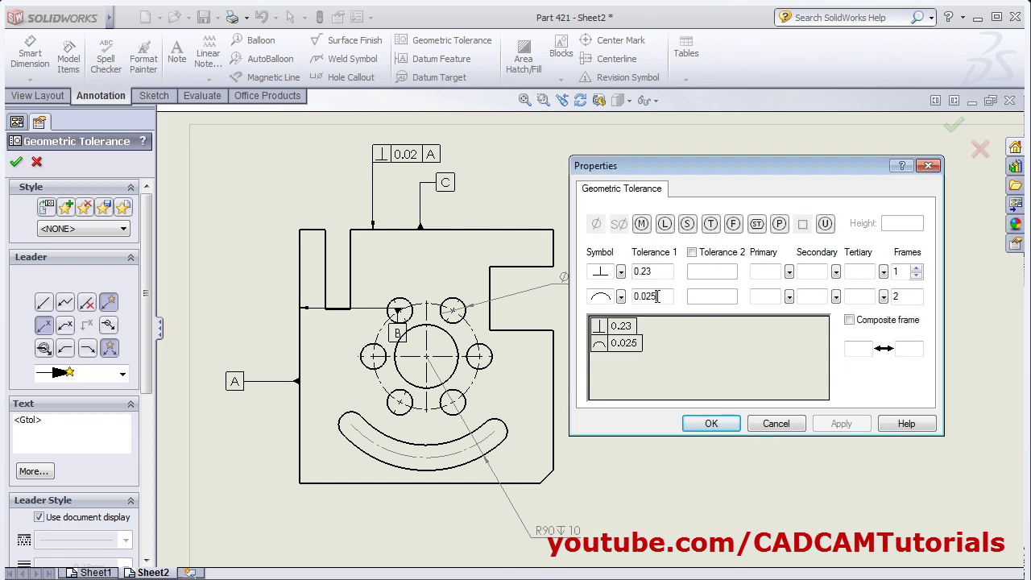
- Reference datum A at maximum material condition and datum B at least material condition in the first tolerance row, and datum C in the second row
left_click(766, 276)
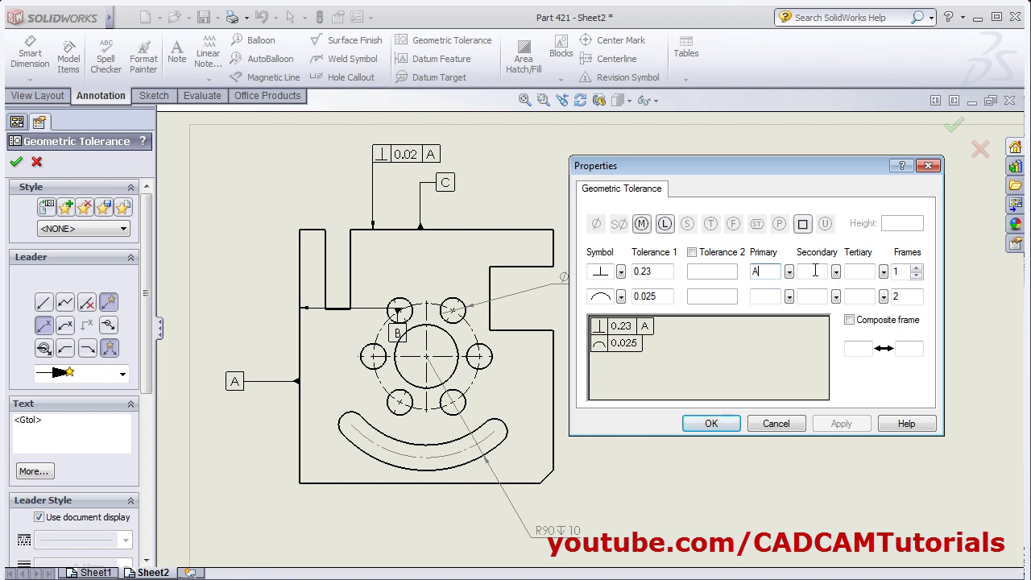
type("B")
left_click(641, 224)
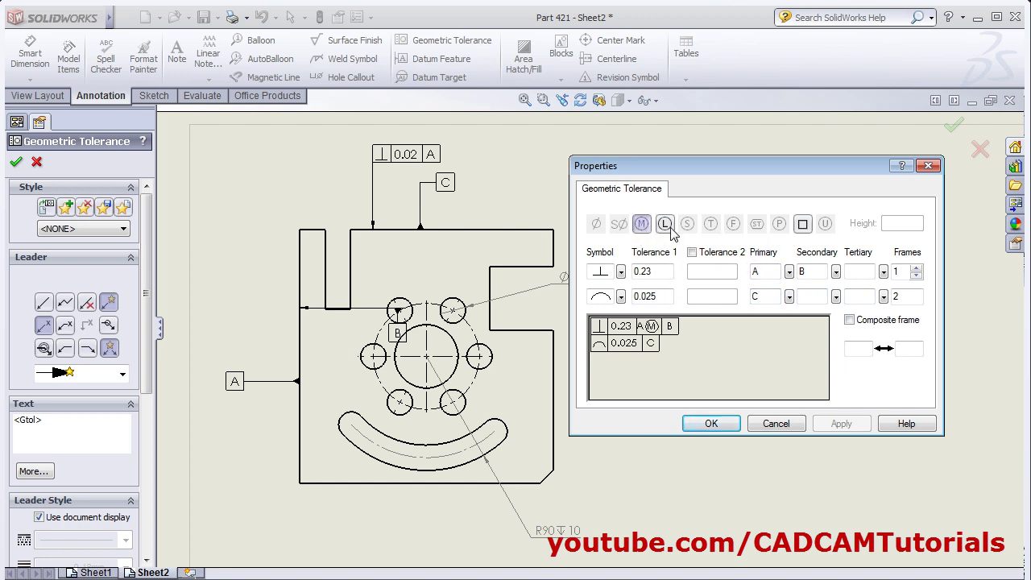
left_click(824, 273)
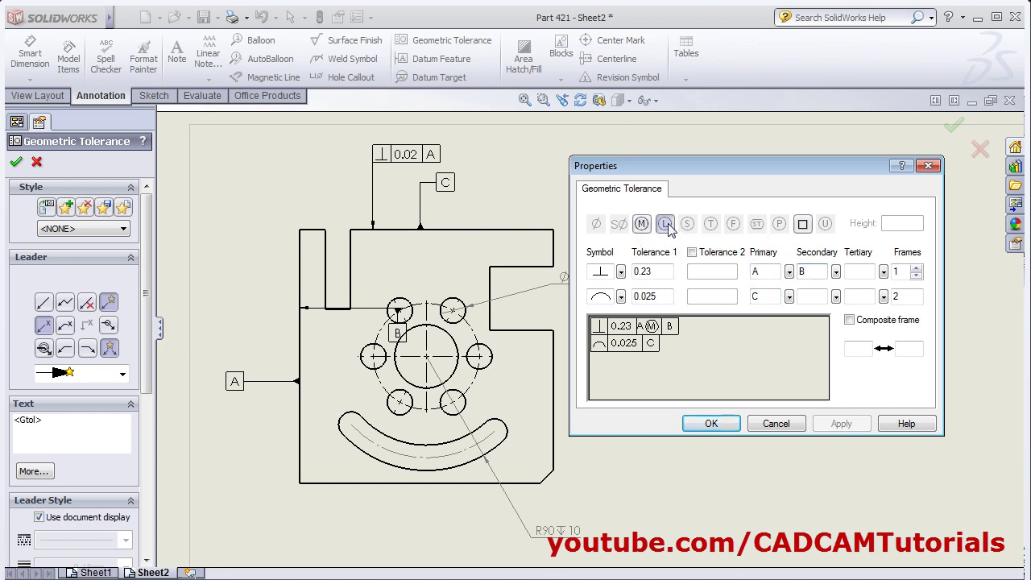
left_click(665, 225)
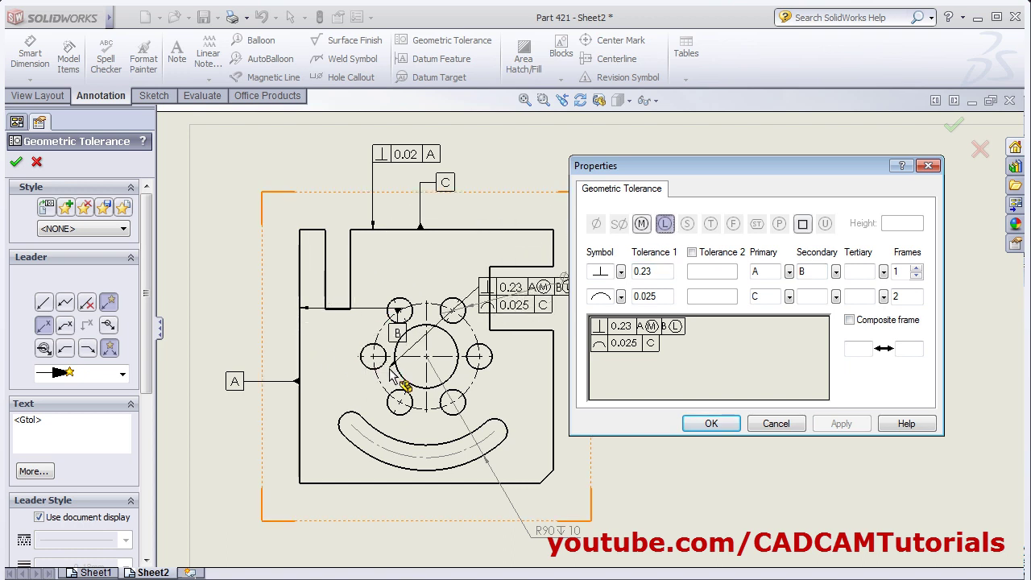
- Attach the two-row tolerance frame to the lower edge of the thin view beneath the plate, placing it below, and finish the command
middle_click_drag(391, 372, 333, 196)
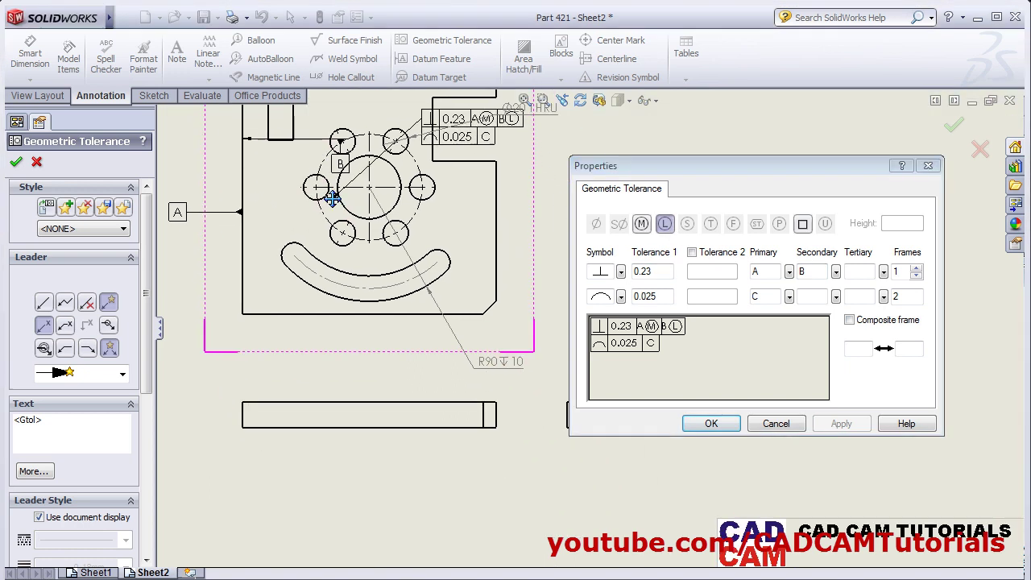
left_click(331, 430)
left_click(332, 506)
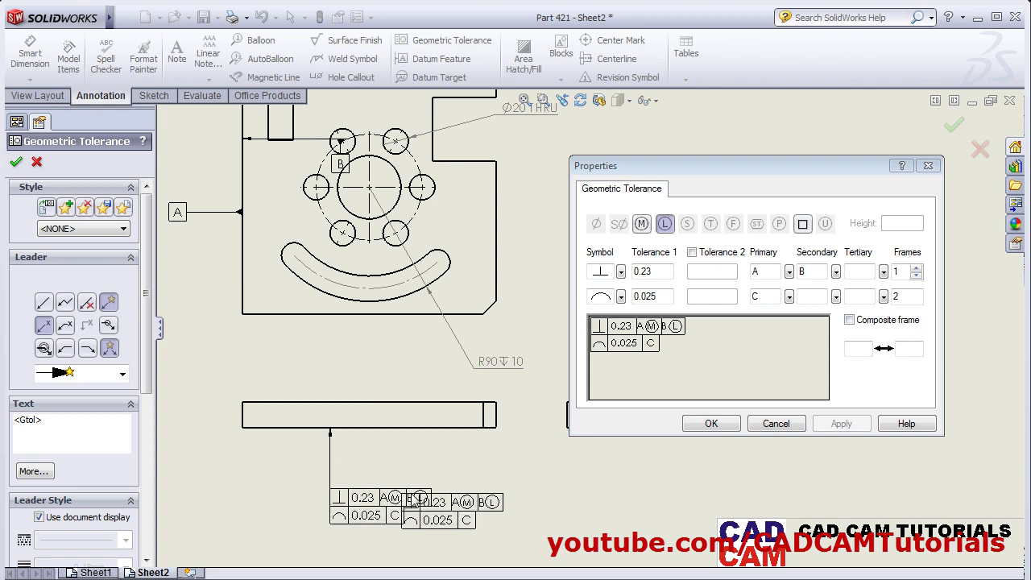
left_click(712, 424)
- Add a circular-area datum target of diameter 4 with reference A1 near the plate's right edge, placing its balloon outside the plate
scroll(562, 548, "up", 2)
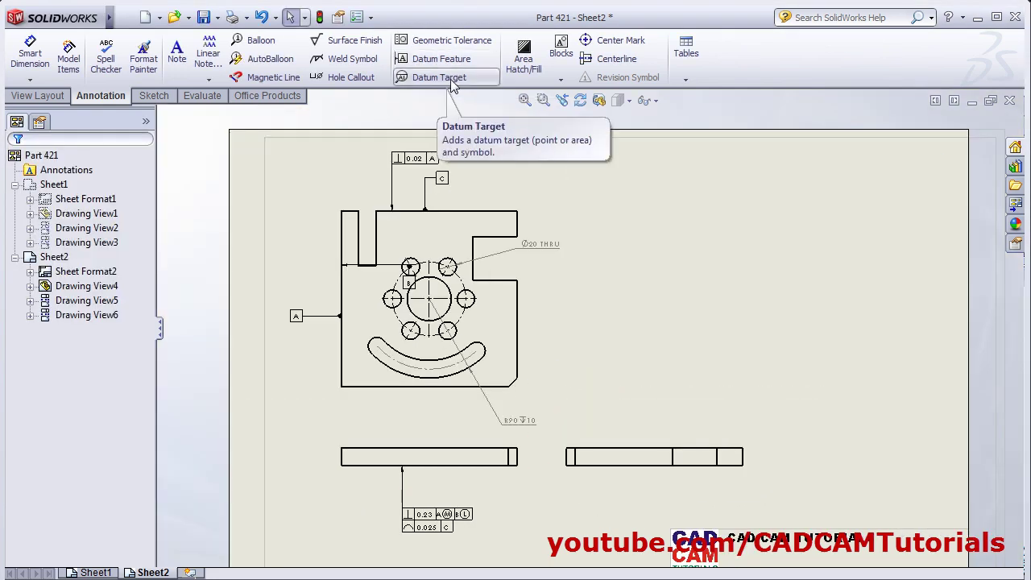
left_click(441, 77)
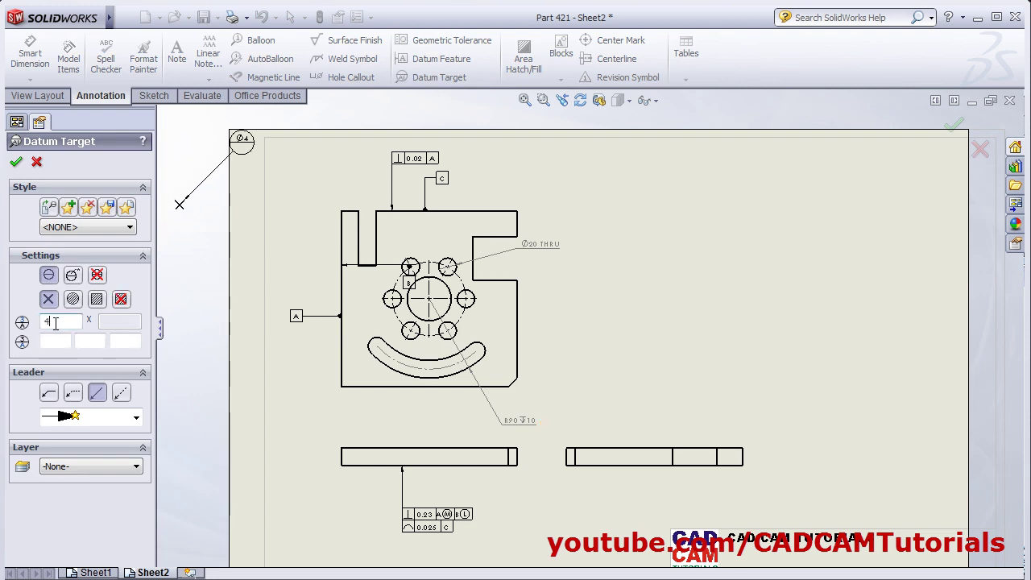
left_click(73, 299)
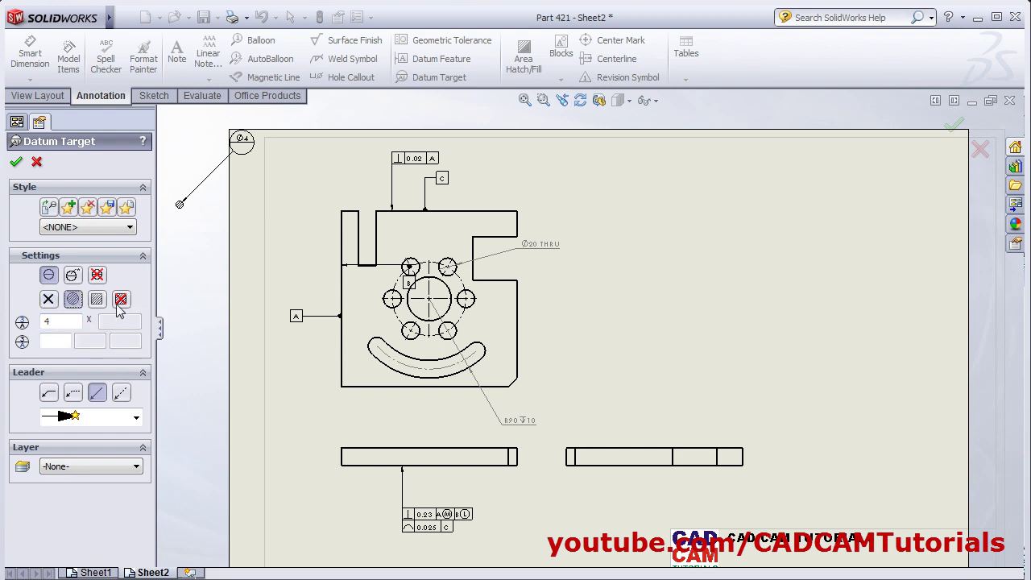
left_click(64, 340)
type("A1")
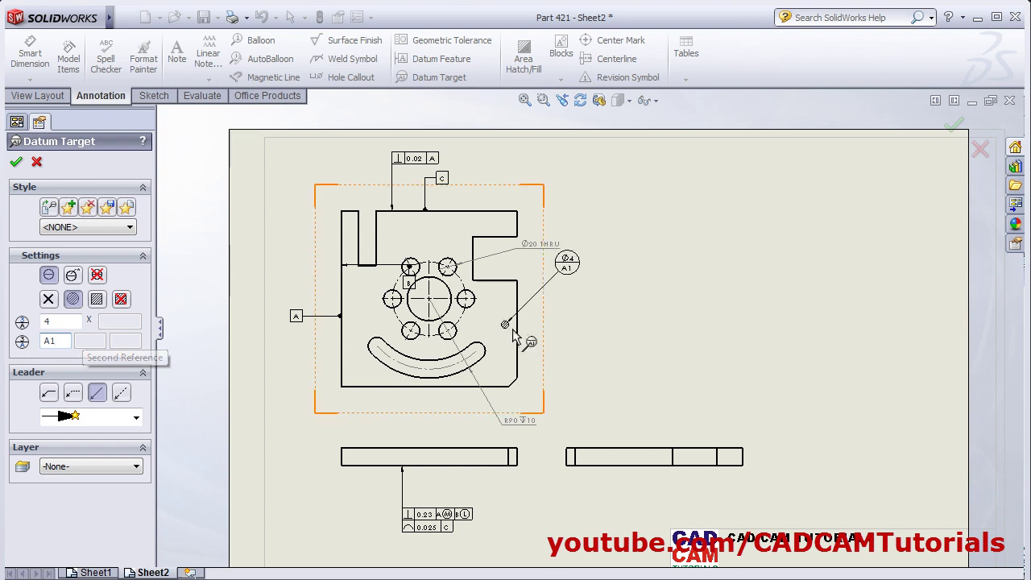
left_click(502, 307)
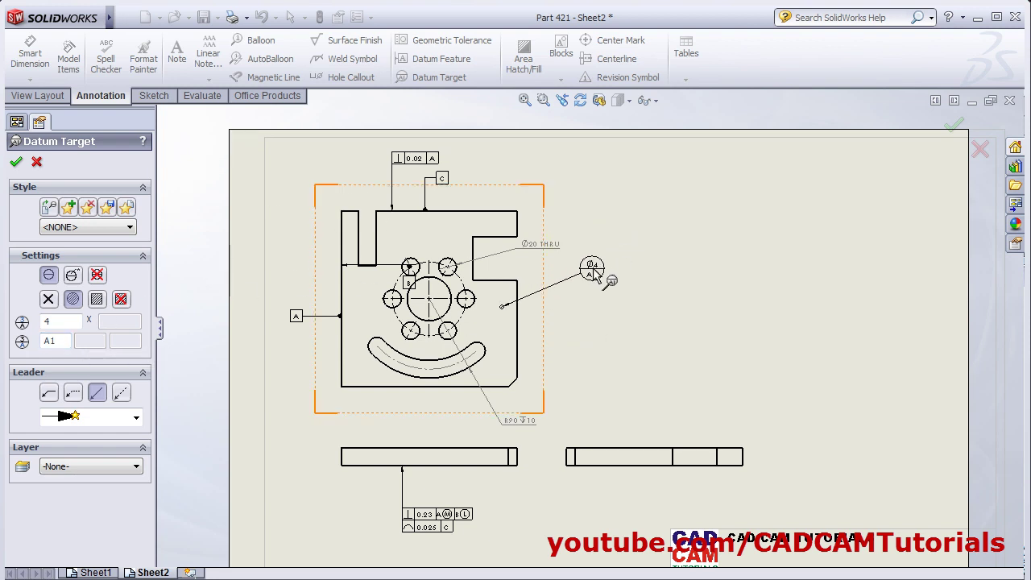
left_click(591, 269)
- Add a circular-area datum target of diameter 4 with reference A2 below the curved slot's left end, placing its balloon outside the plate
middle_click_drag(584, 377, 605, 318)
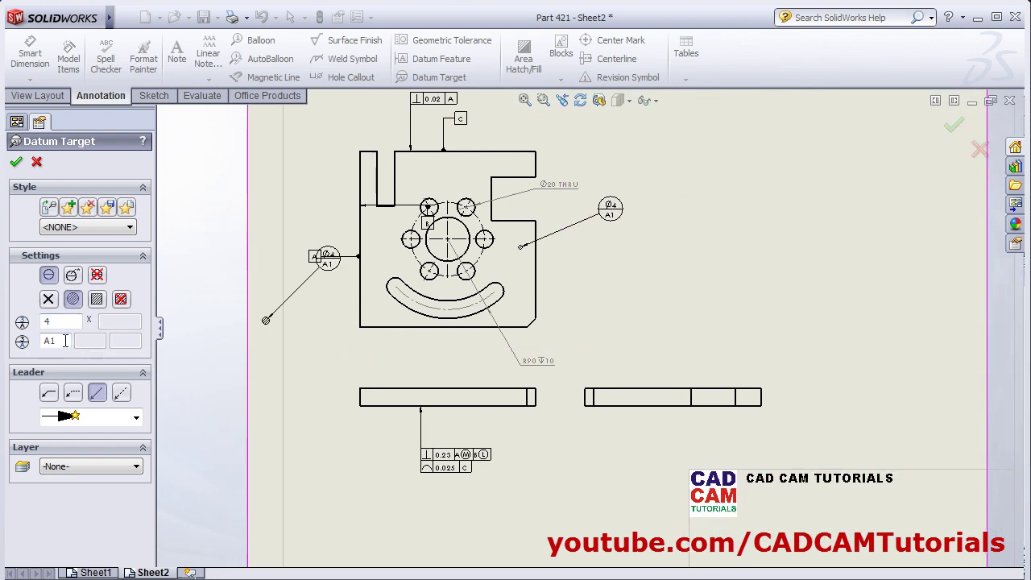
key("BackSpace")
left_click(393, 311)
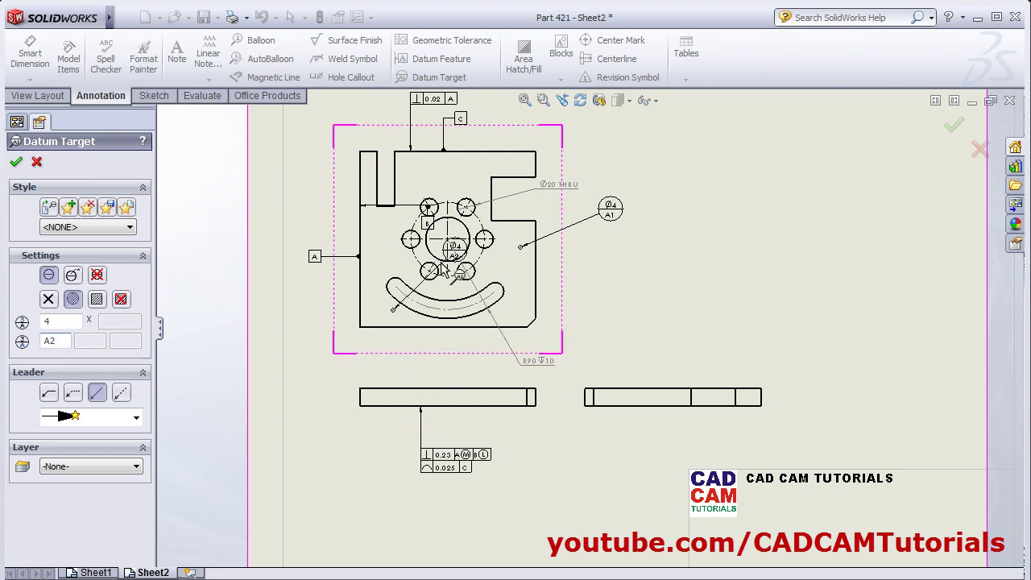
left_click(334, 375)
- Place an X-shaped datum target of size 4 with reference A2 near the plate's chamfered corner, with its balloon outside the plate
scroll(455, 105, "up", 2)
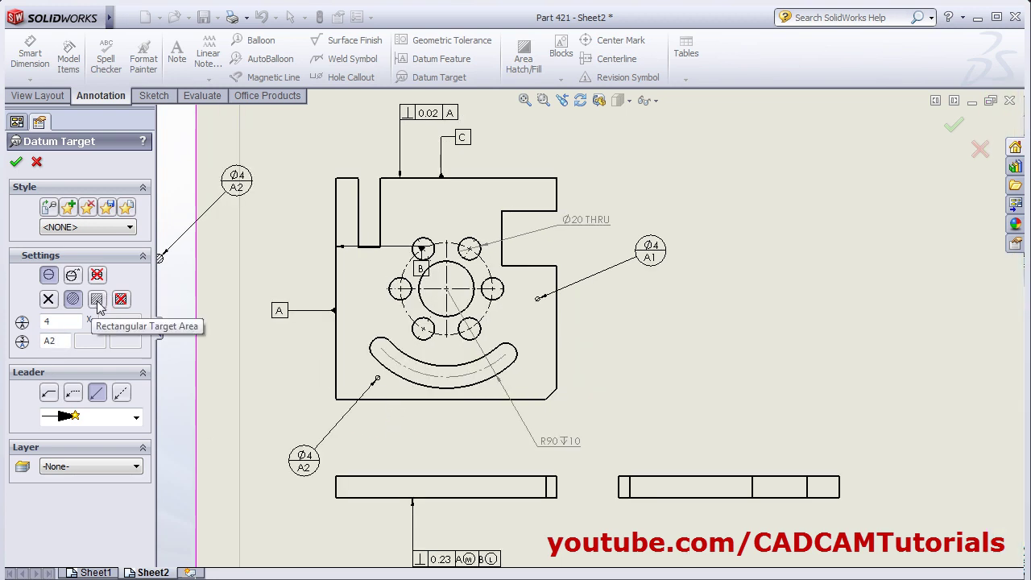
left_click(97, 303)
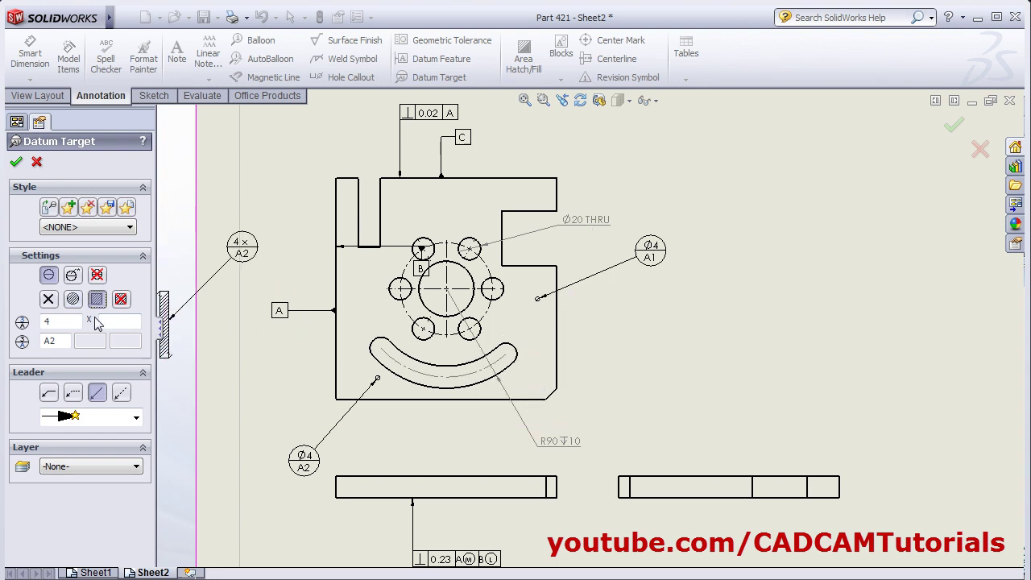
left_click(48, 300)
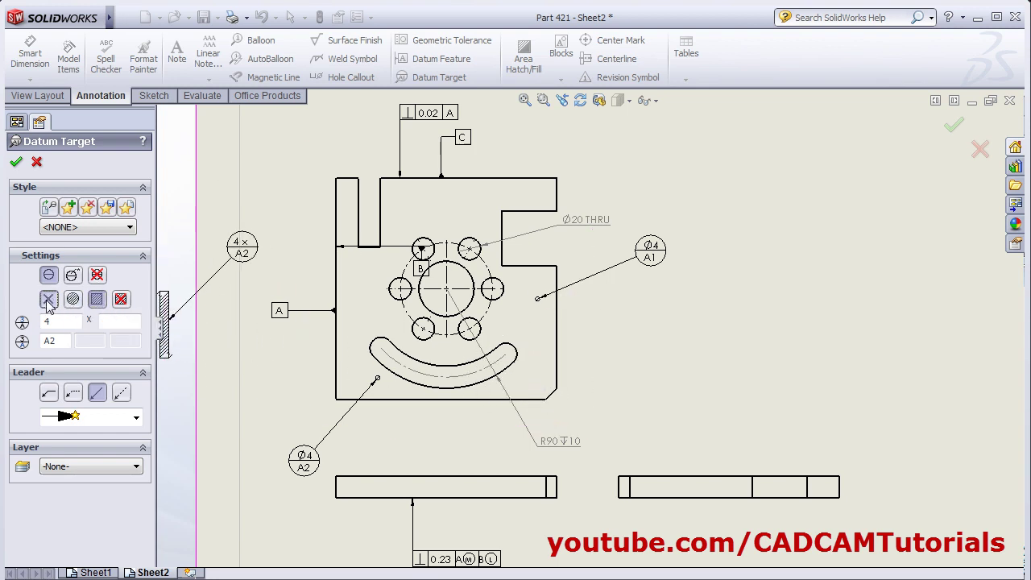
left_click(528, 378)
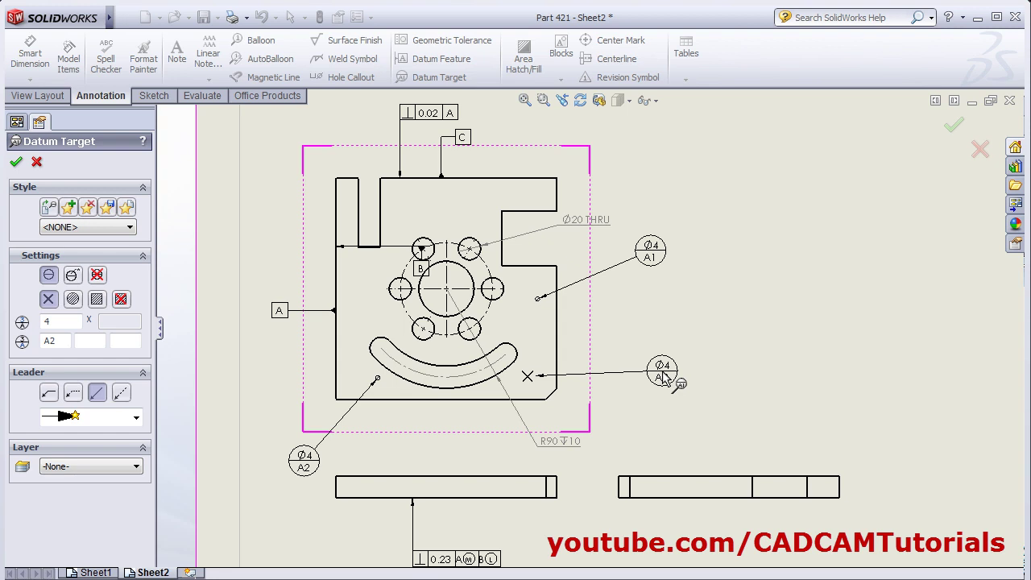
left_click(662, 377)
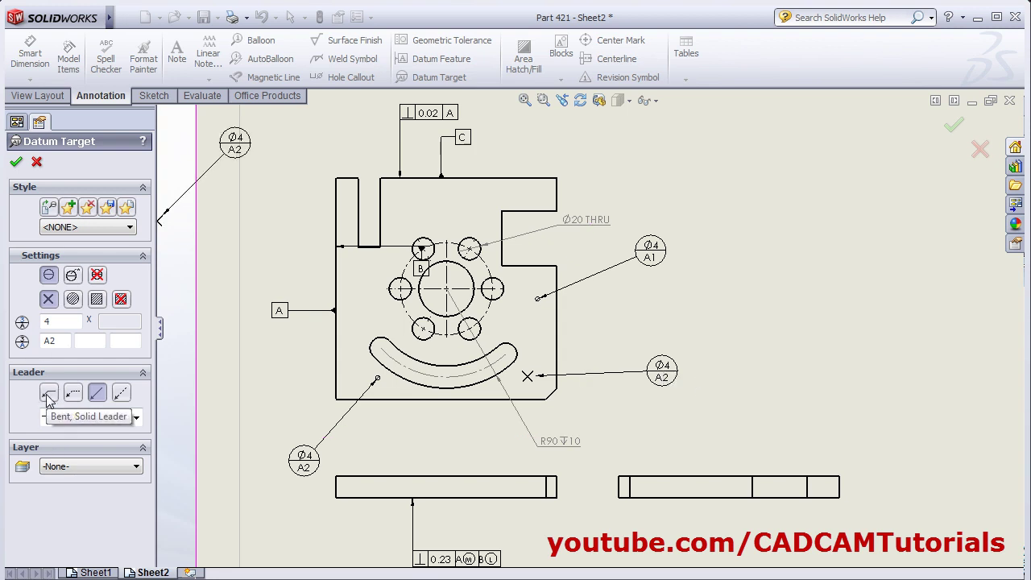
- Place another X-shaped A2 datum target with a bent solid leader near the plate's upper right corner and finish the Datum Target command
left_click(49, 392)
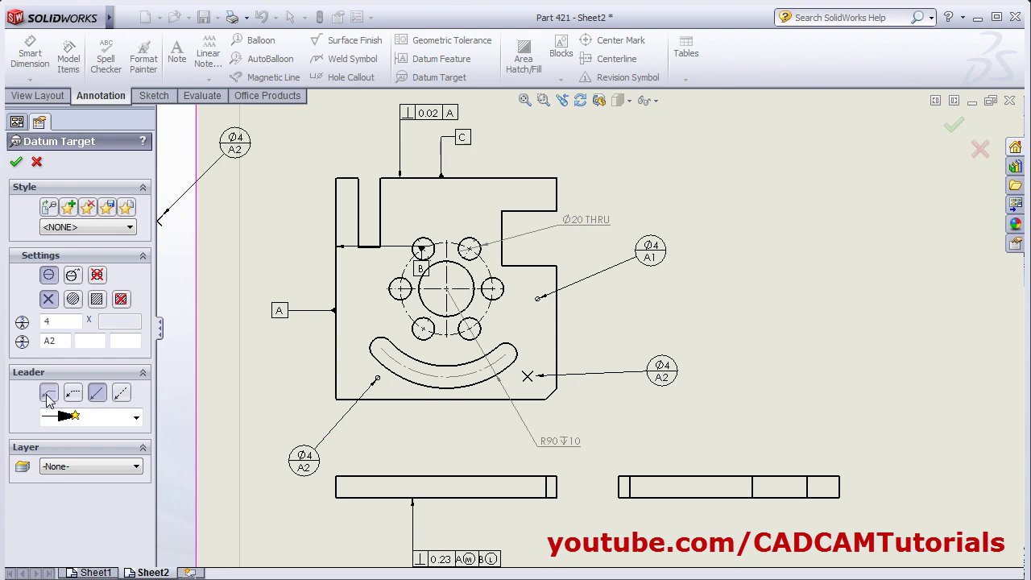
left_click(514, 197)
left_click(642, 147)
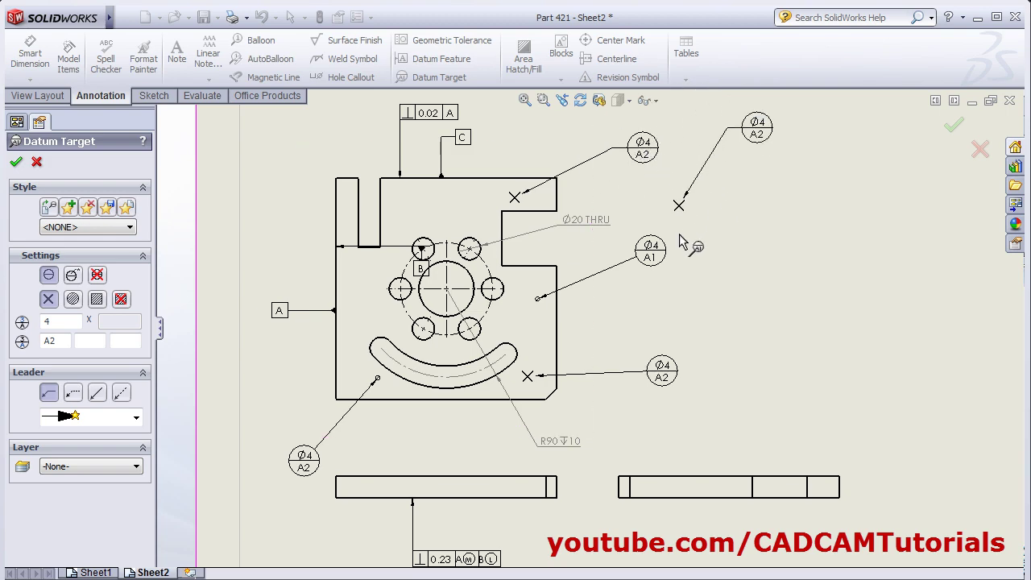
left_click(18, 163)
- Start an Area Hatch/Fill and apply the ANSI31 hatch to the plate's curved slot region
scroll(524, 272, "up", 2)
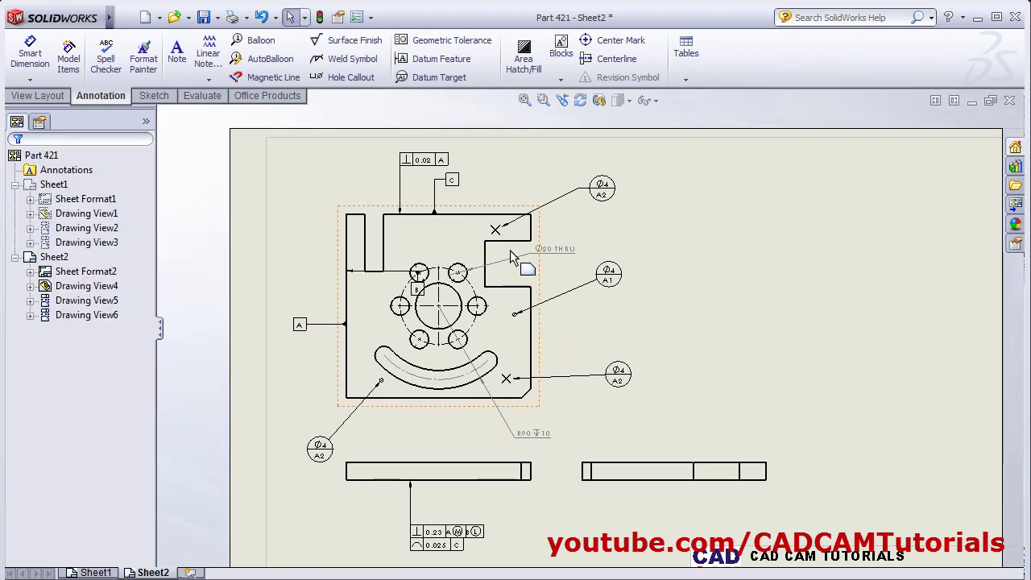
scroll(524, 253, "down", 3)
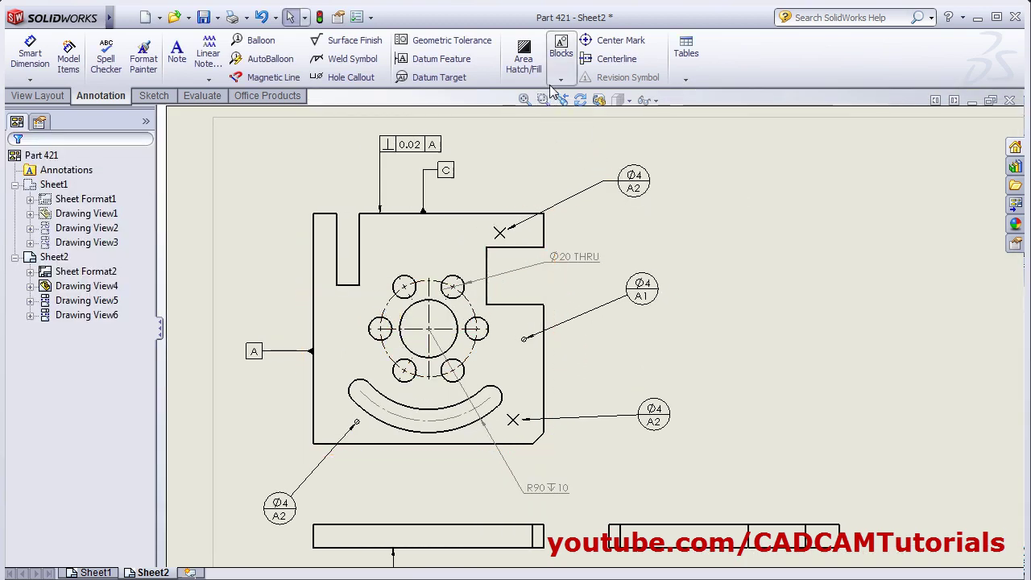
left_click(525, 70)
scroll(467, 403, "down", 3)
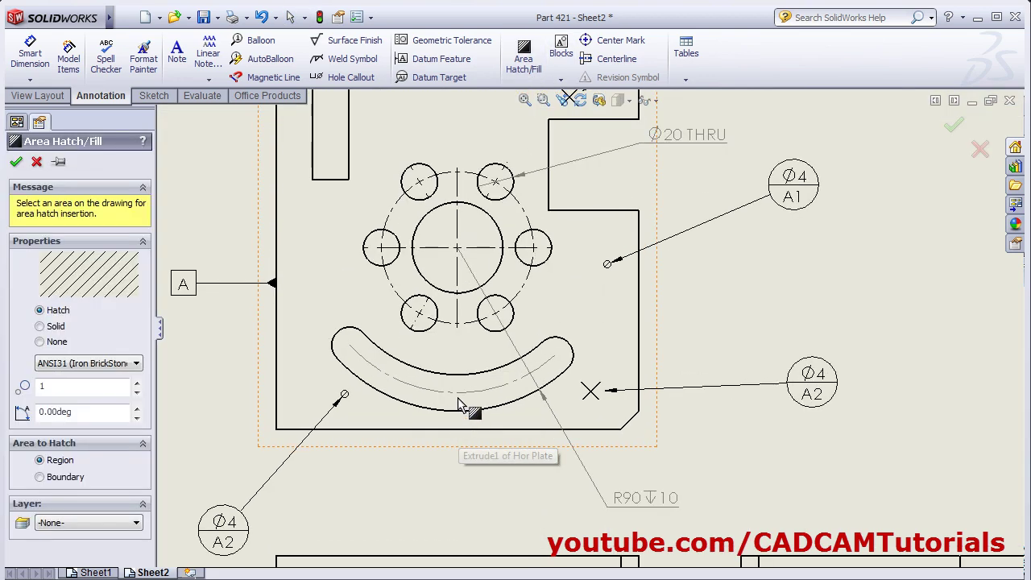
left_click(462, 411)
scroll(462, 412, "down", 2)
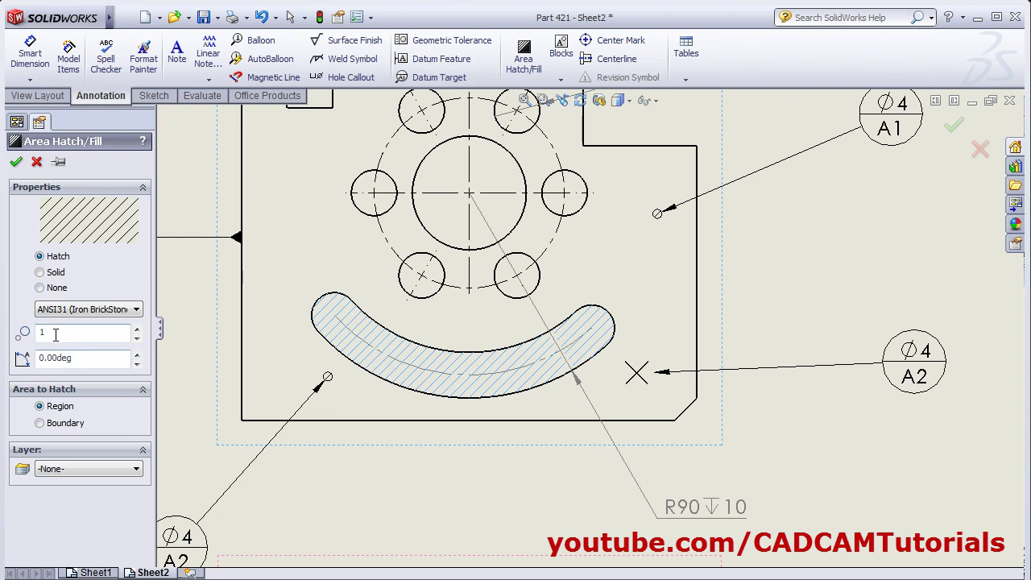
- Try other hatch patterns in the curved slot and settle on Hexagons
left_click(107, 311)
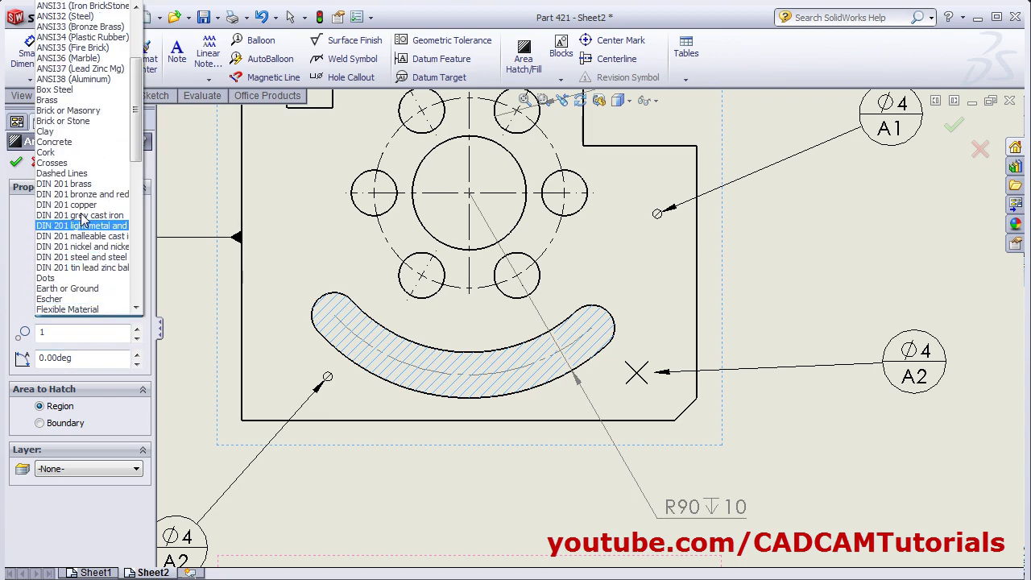
left_click(62, 132)
left_click(89, 310)
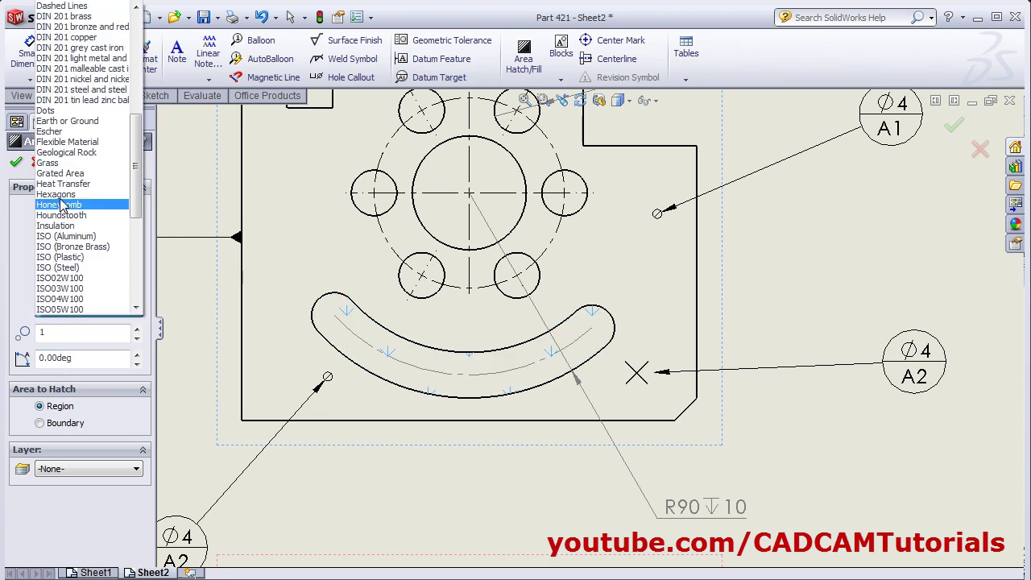
left_click(71, 203)
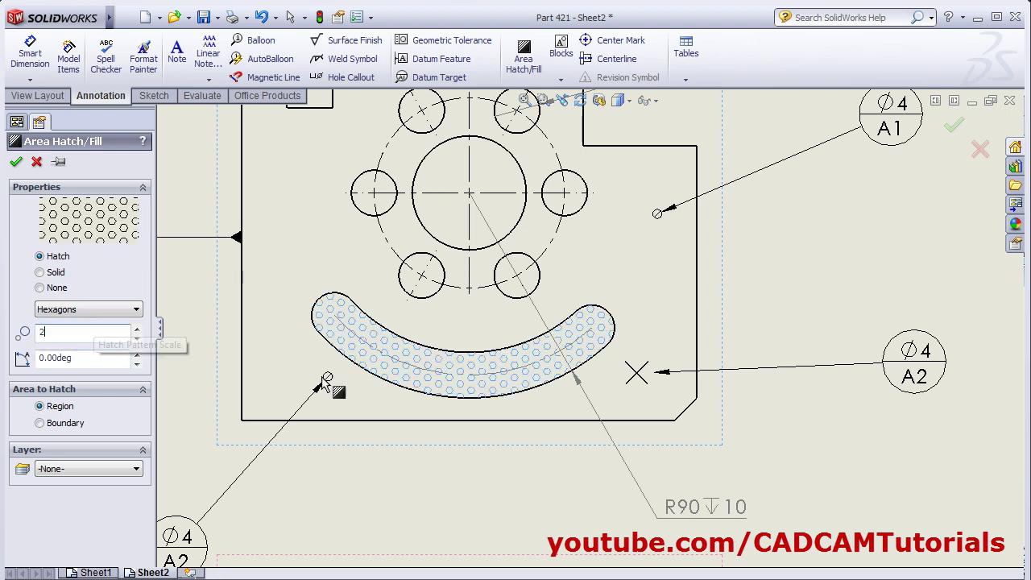
- Try hexagon hatch scales of 5 and 0.2, settle on scale 1, and set the hatch angle to 45 degrees
type("5")
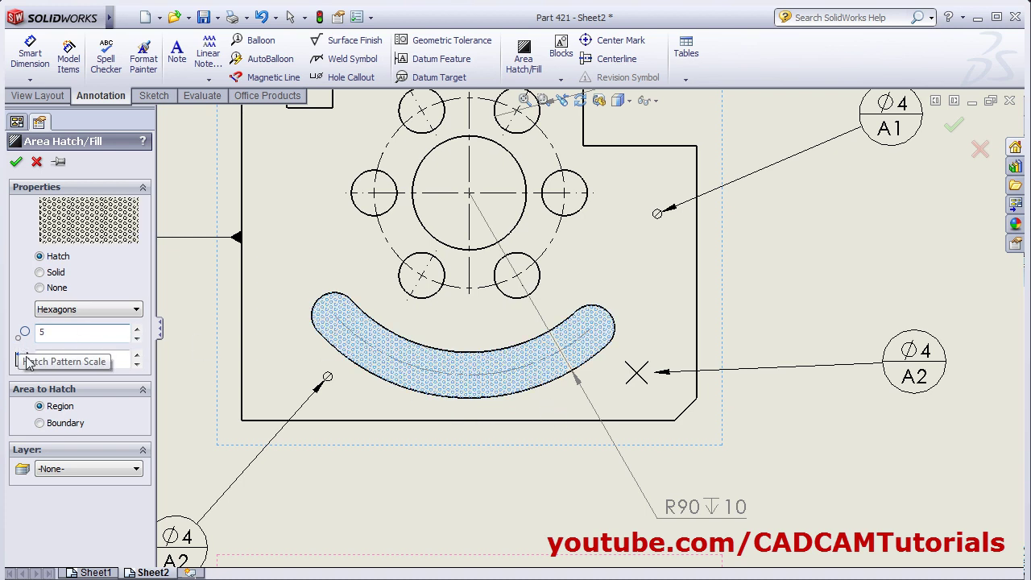
type("0.2")
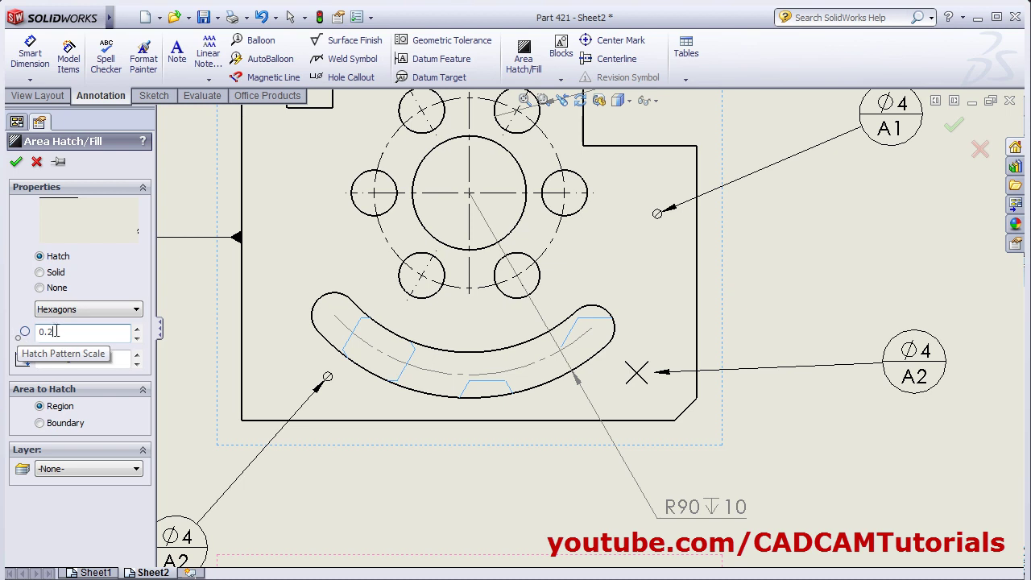
type("1")
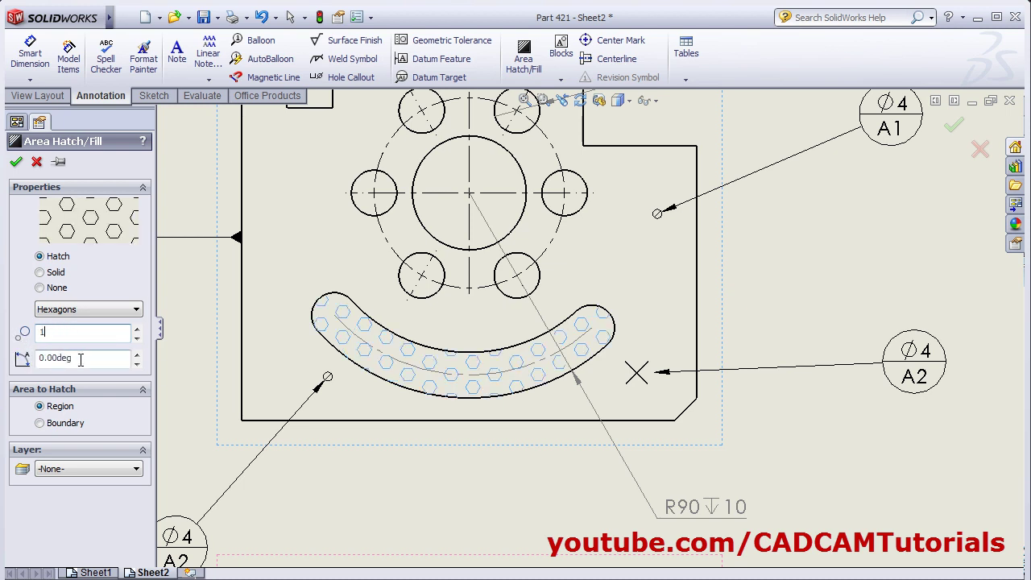
left_click(81, 359)
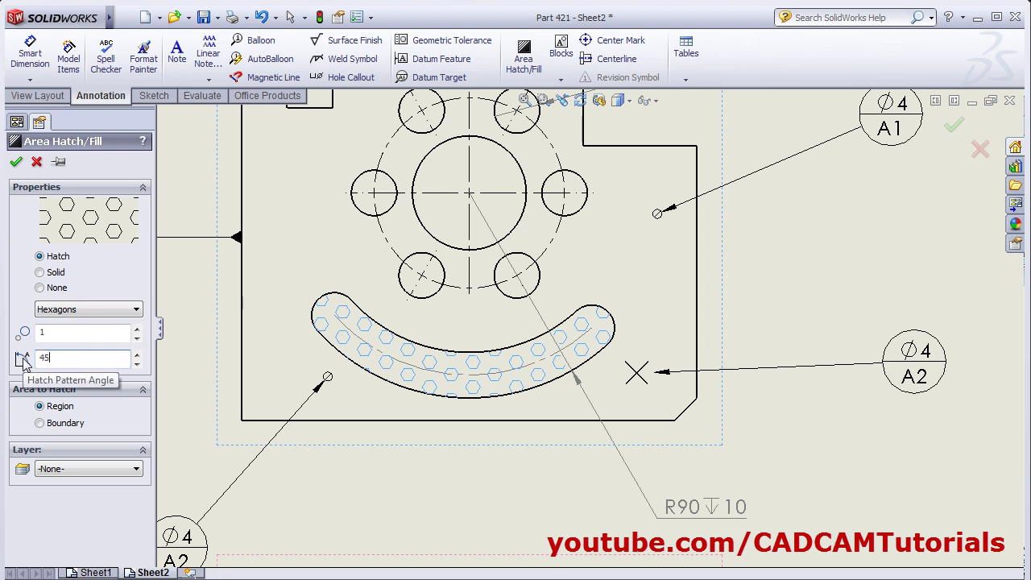
key("Return")
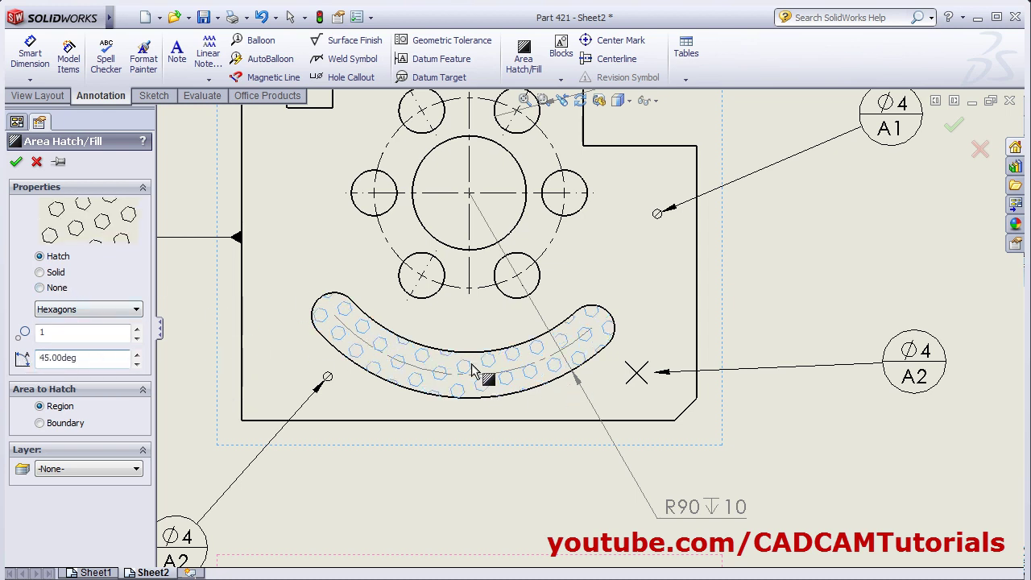
- Finish the curved slot's area fill as Solid, and reopen the fill to change its type to None
left_click(53, 274)
key("Return")
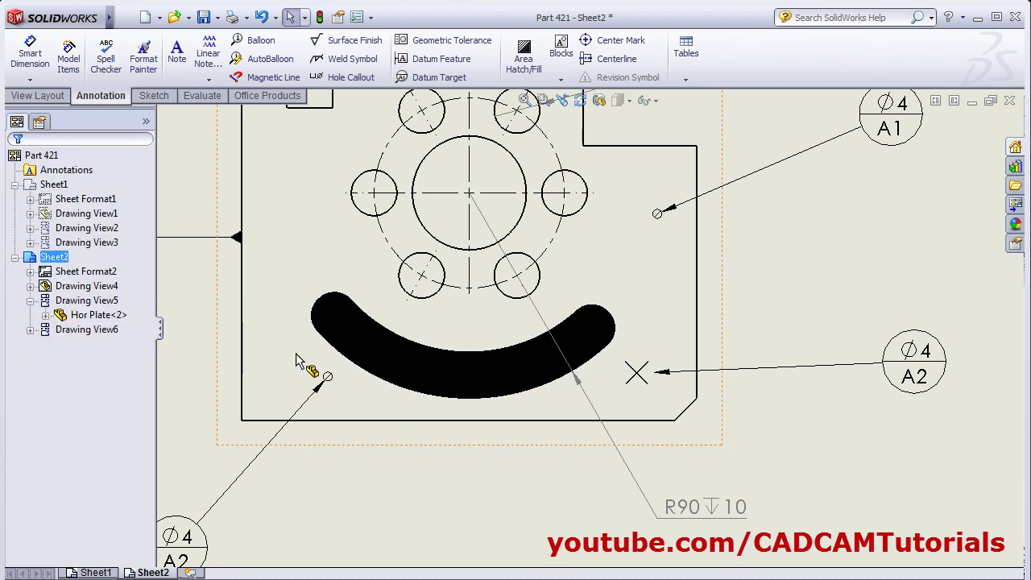
left_click(488, 391)
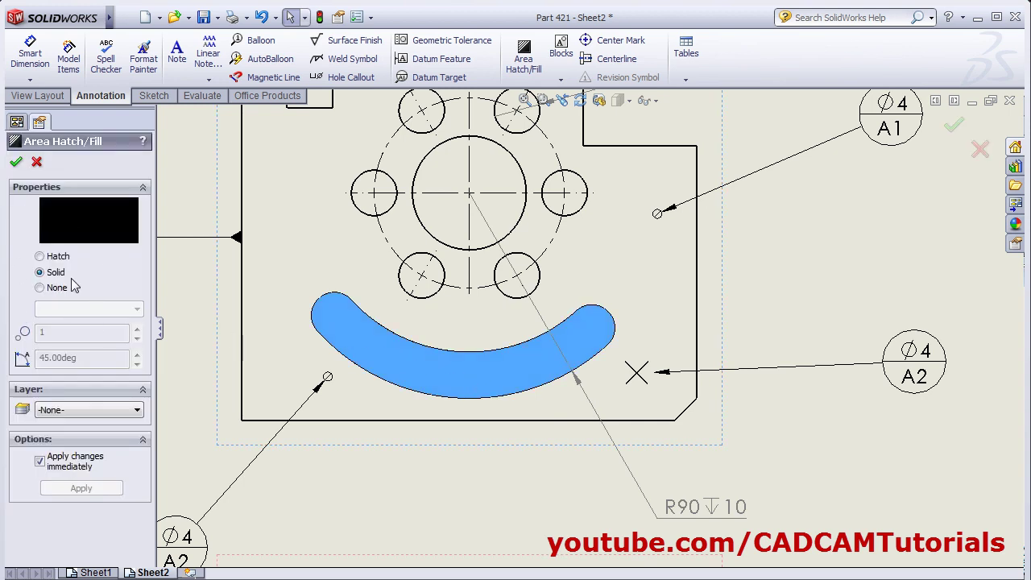
left_click(42, 289)
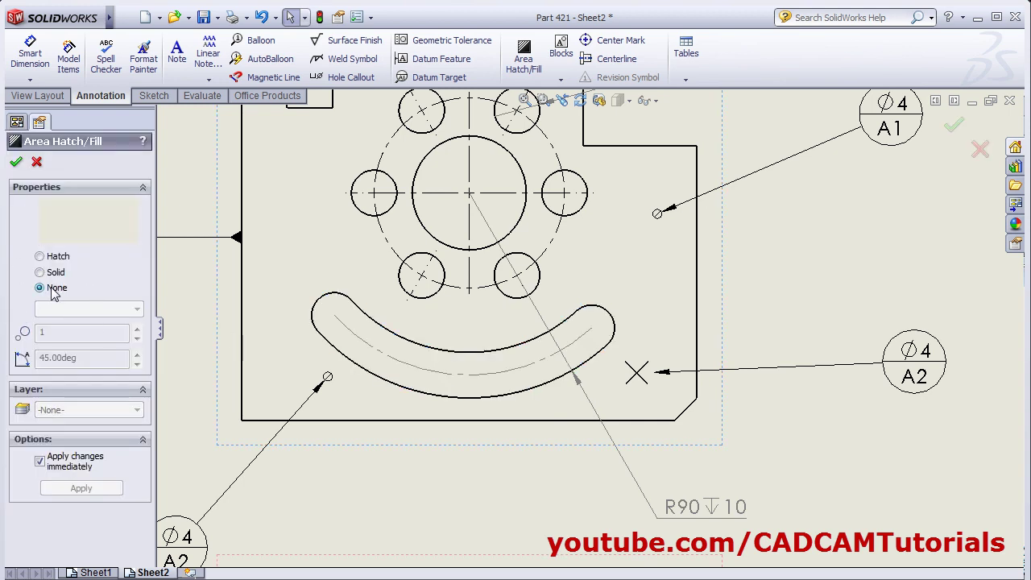
- Accept the None area fill for the curved slot and remove the existing center marks from the plate view
left_click(18, 163)
scroll(659, 136, "up", 3)
scroll(615, 200, "down", 4)
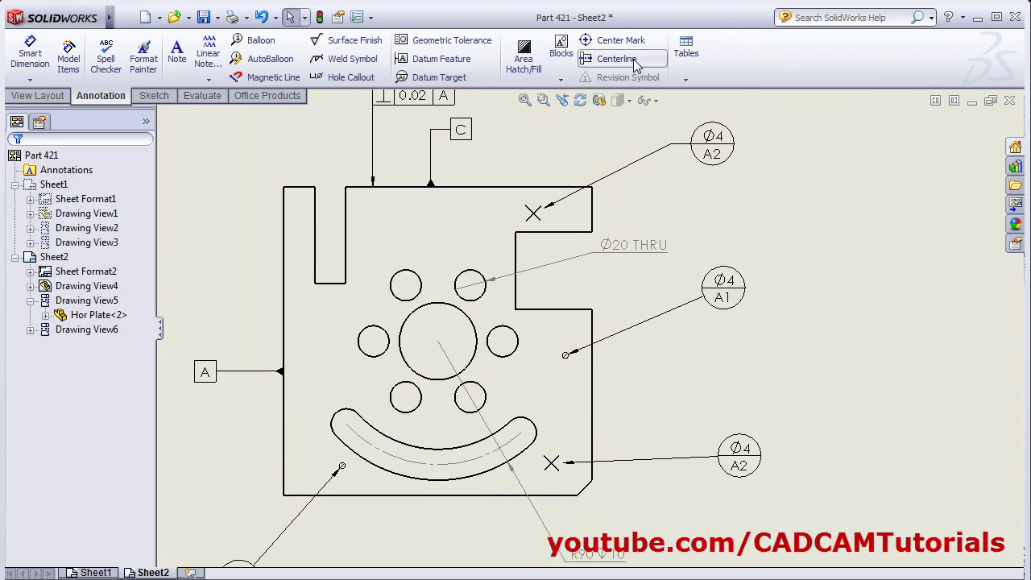
- Try a center mark on the large central hole, and automatic center marks for all holes in the plate view
left_click(617, 40)
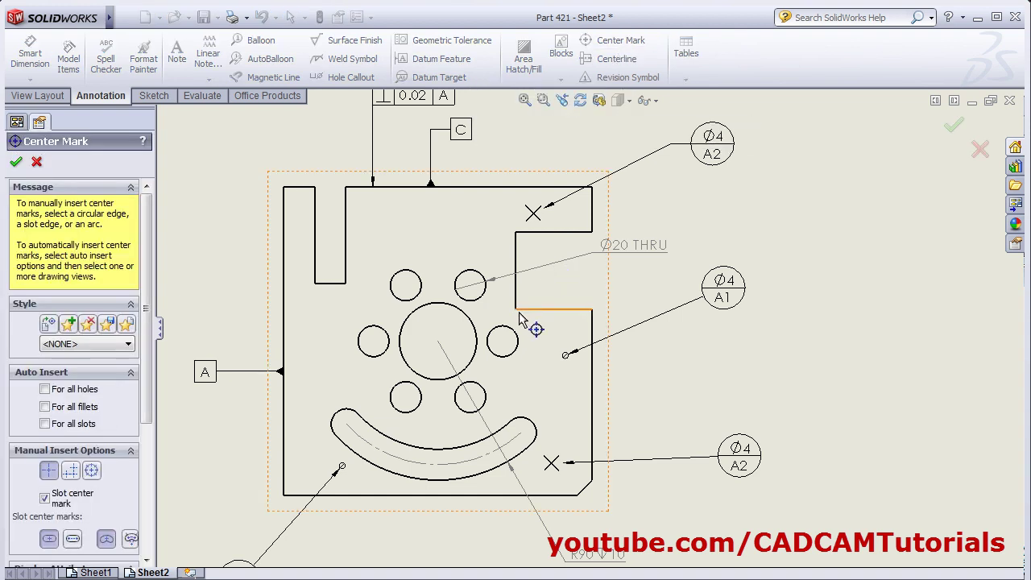
left_click(481, 338)
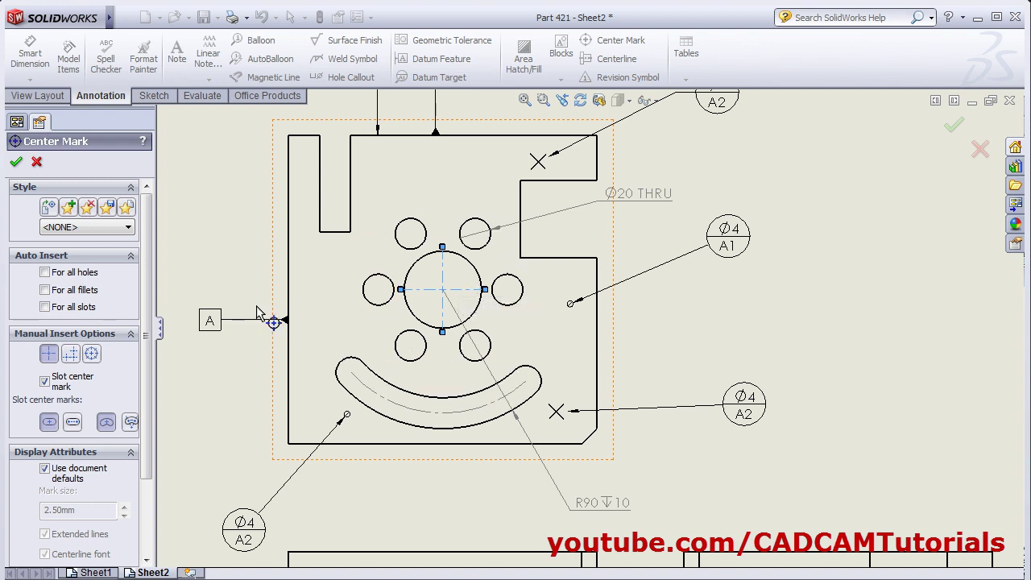
left_click(54, 275)
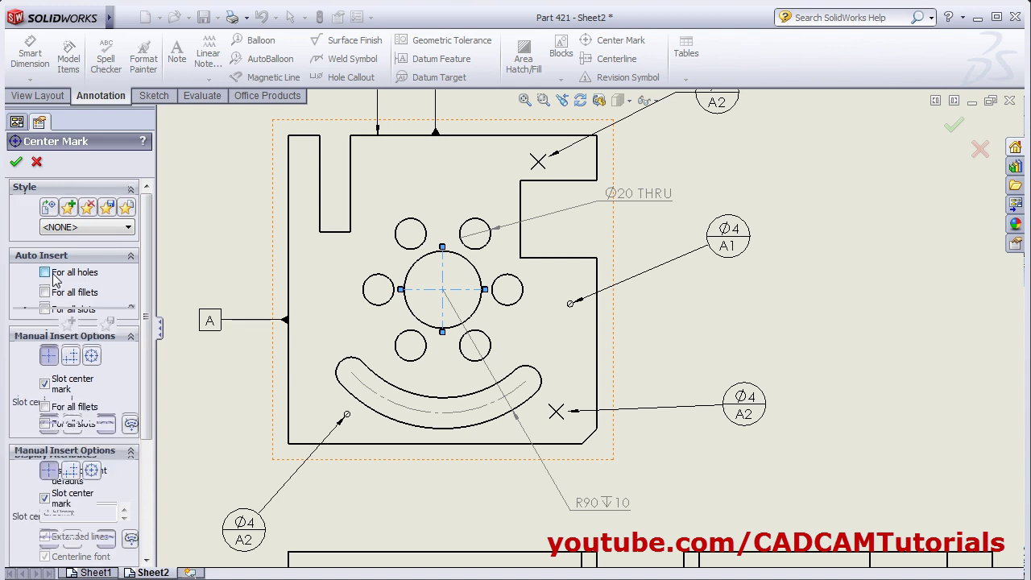
left_click(278, 390)
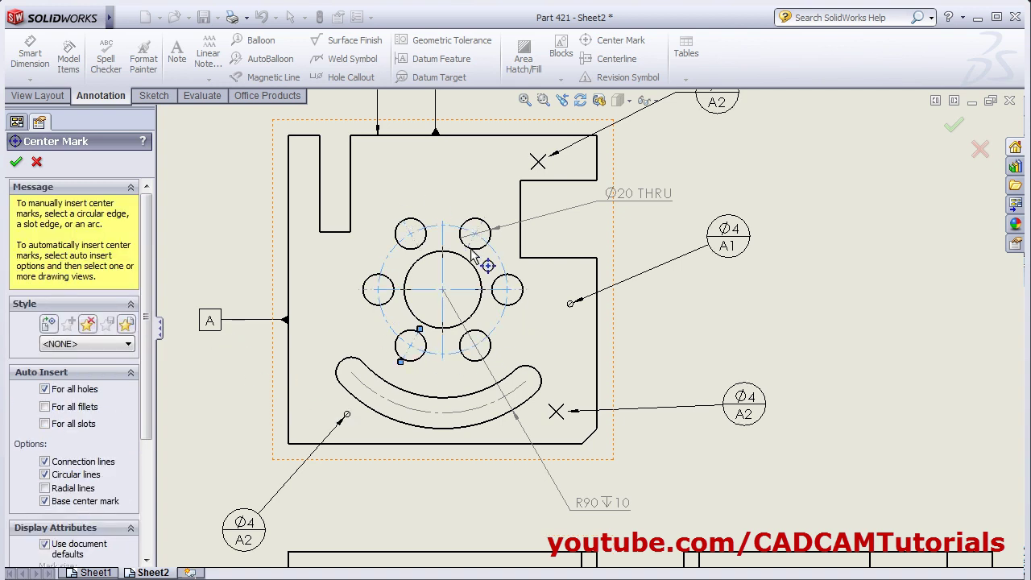
key("Return")
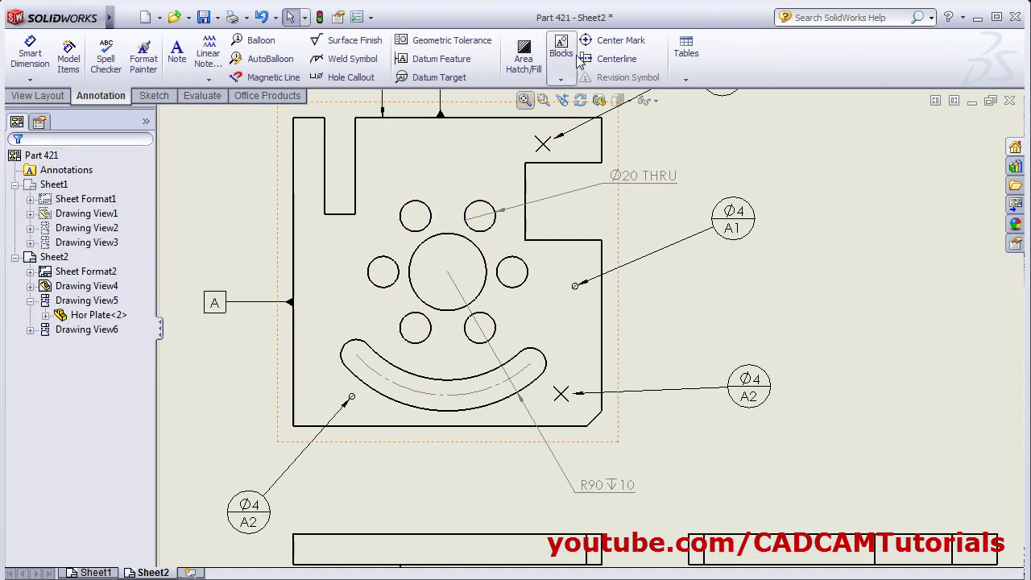
- Add a center mark to the upper-left small hole and propagate it to the whole circular hole pattern
left_click(617, 40)
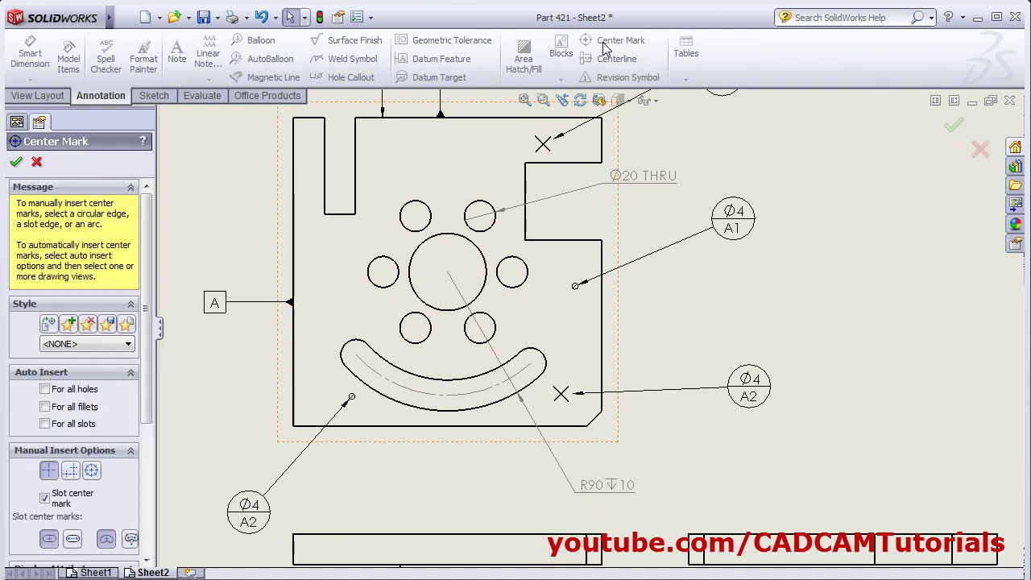
left_click(420, 231)
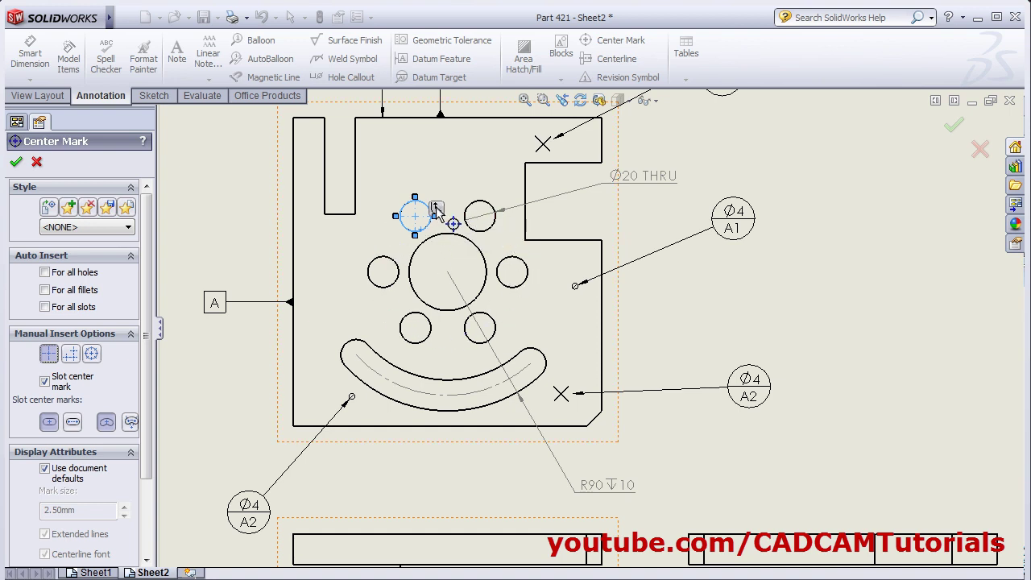
left_click(436, 208)
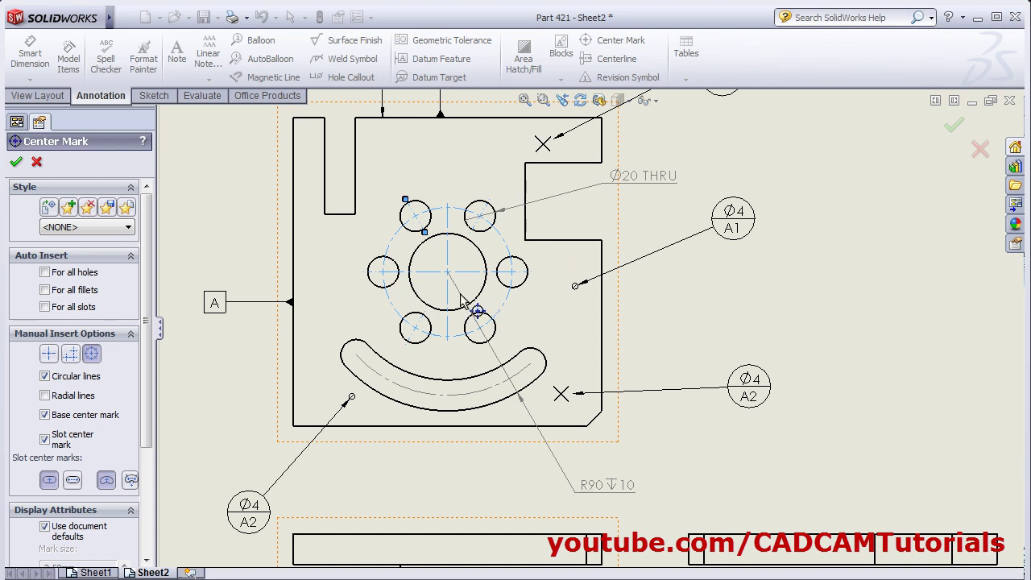
- Turn off circular lines and turn on radial lines for the hole pattern's center marks, and accept them
left_click(45, 376)
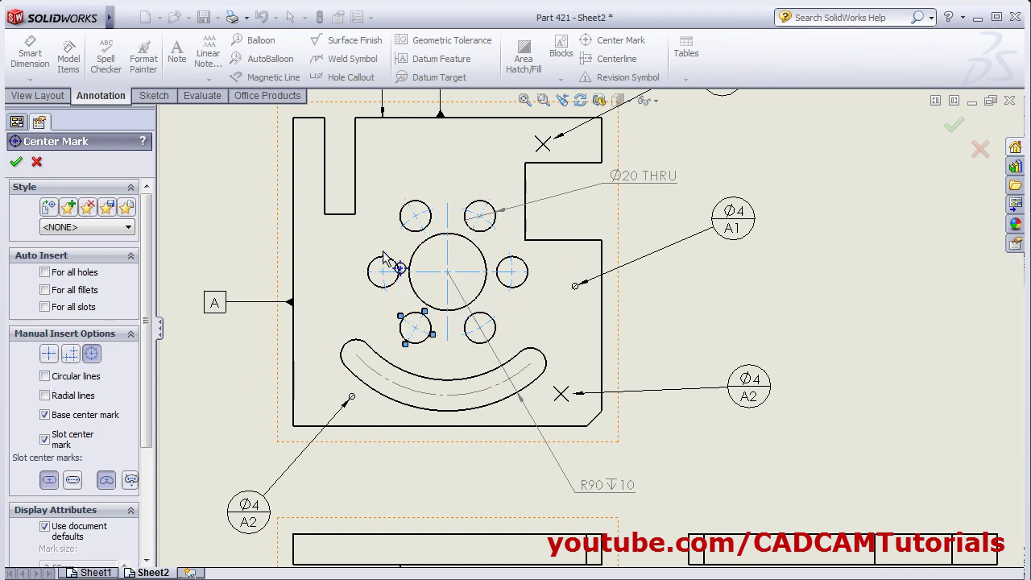
mouse_move(395, 328)
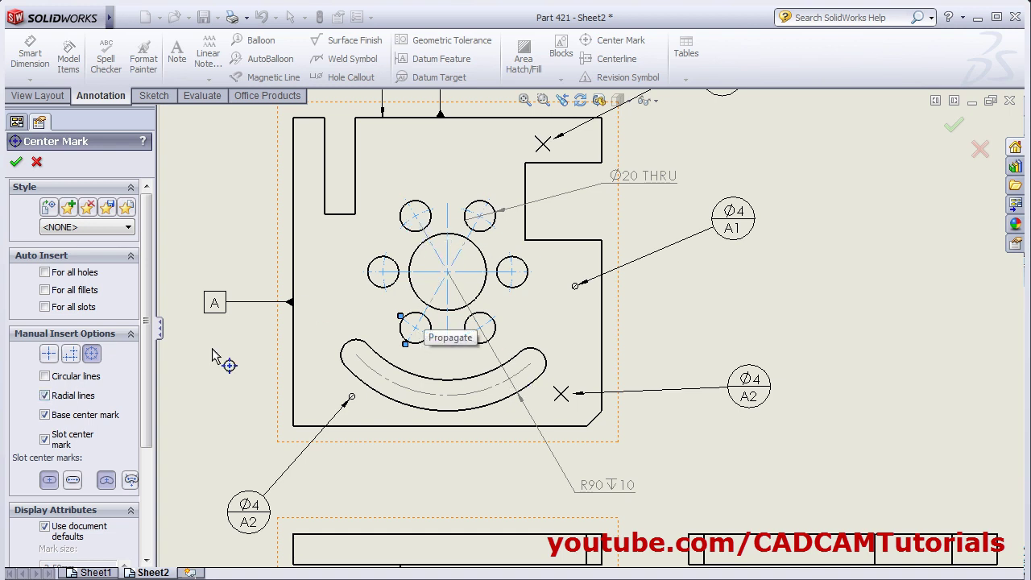
left_click(73, 398)
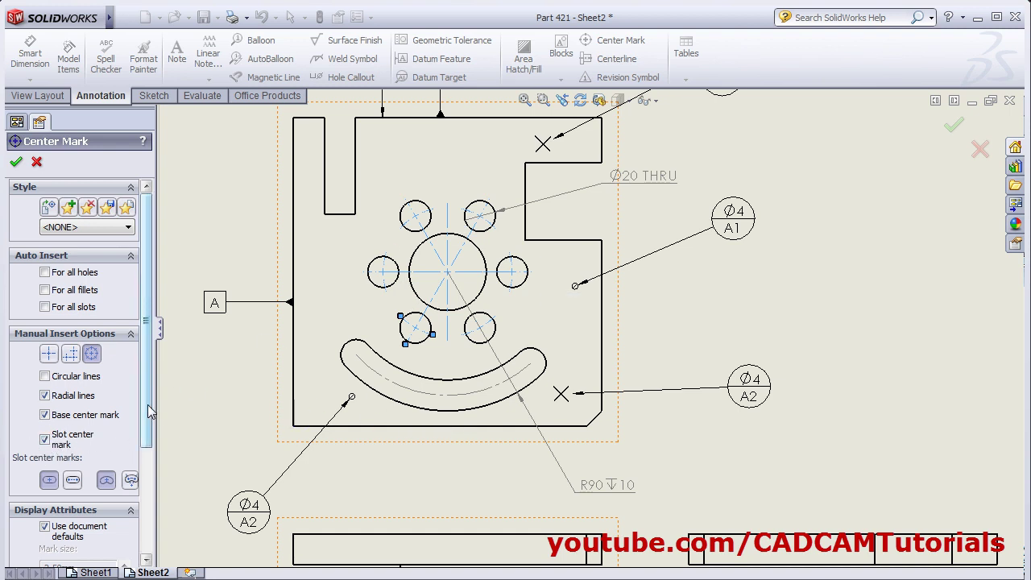
scroll(131, 457, "down", 2)
left_click(15, 161)
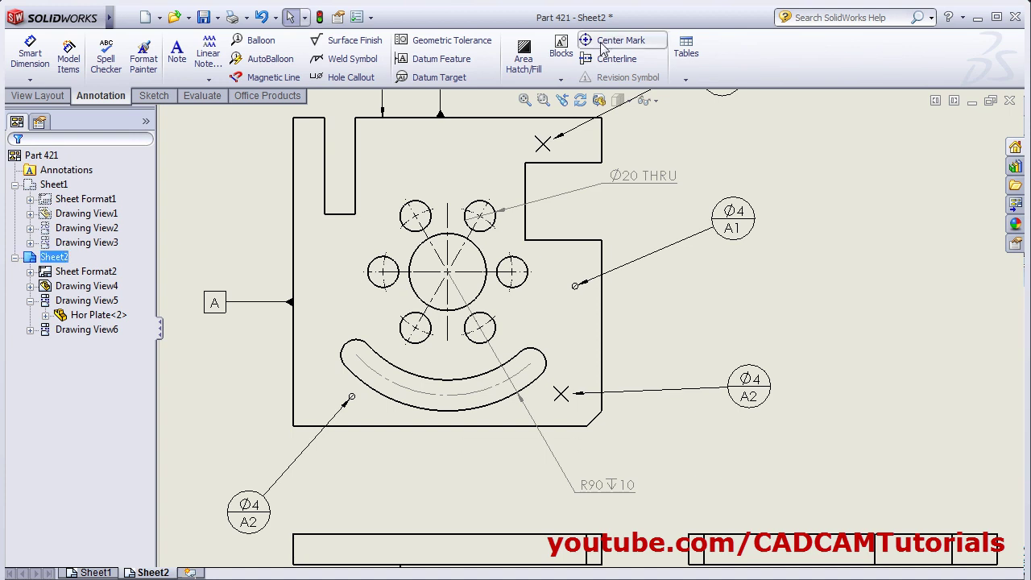
- Add a center mark to the curved slot, marking the ends of the arc slot instead of its center
left_click(619, 40)
left_click(470, 412)
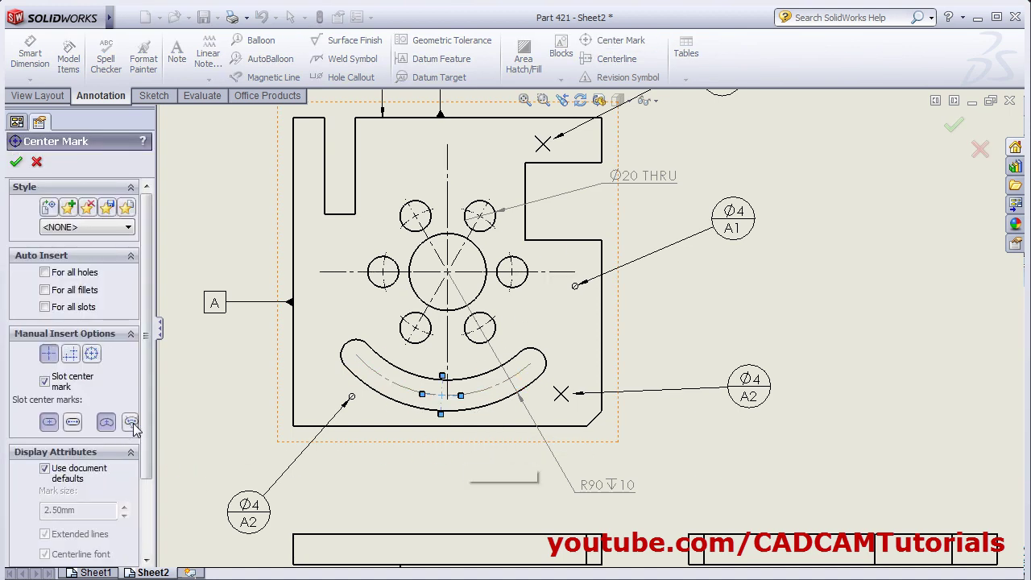
left_click(130, 423)
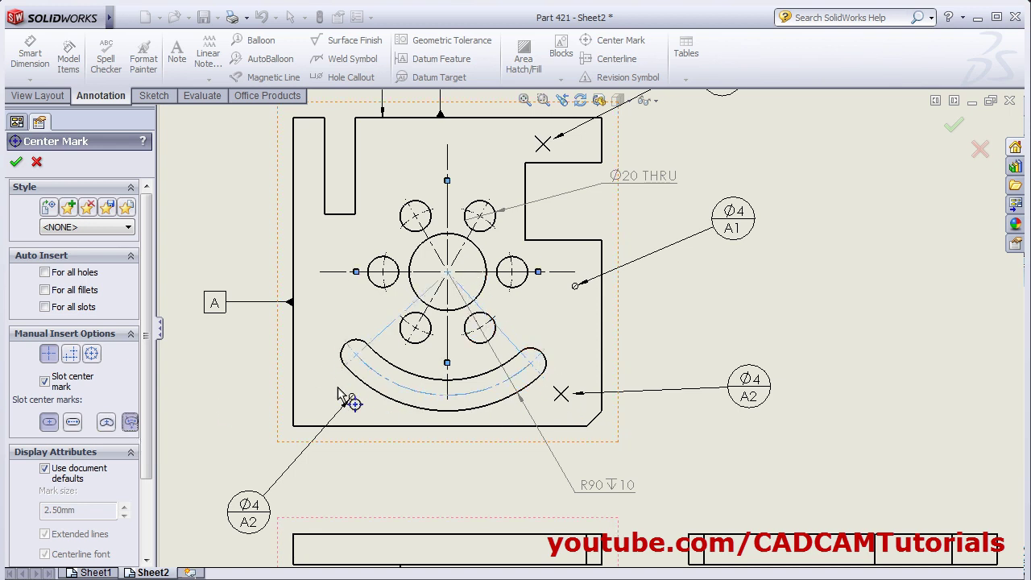
left_click(131, 422)
left_click(17, 161)
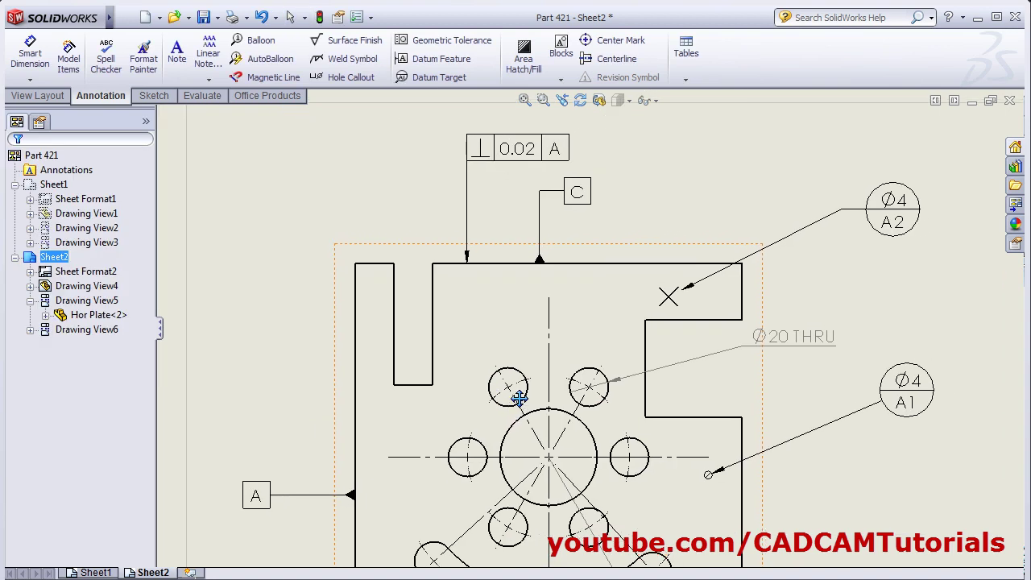
- Add a centerline between the two vertical edges of the straight slot in the plate's upper-left corner
left_click(612, 59)
left_click(395, 312)
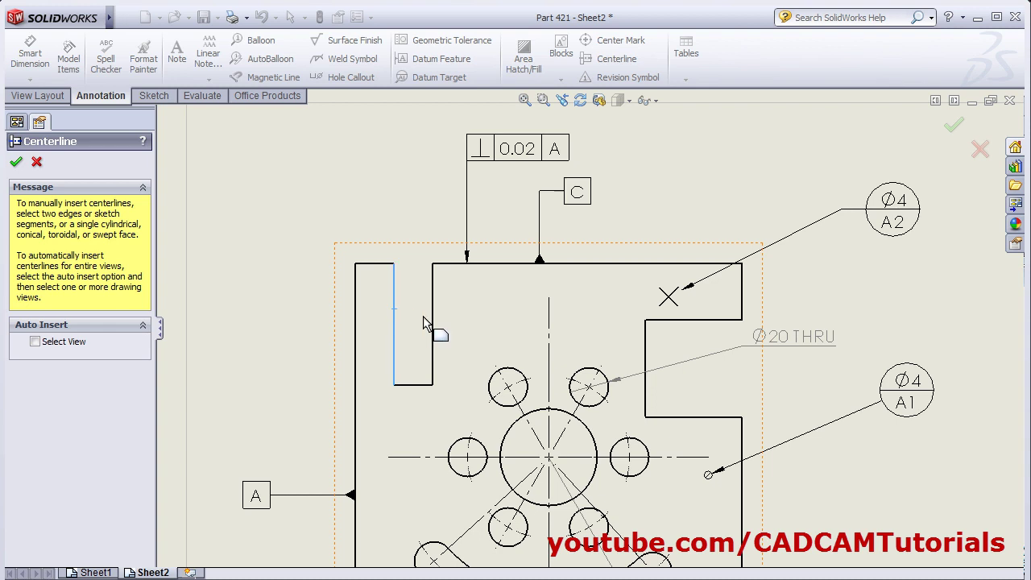
left_click(431, 317)
middle_click_drag(527, 398, 431, 335)
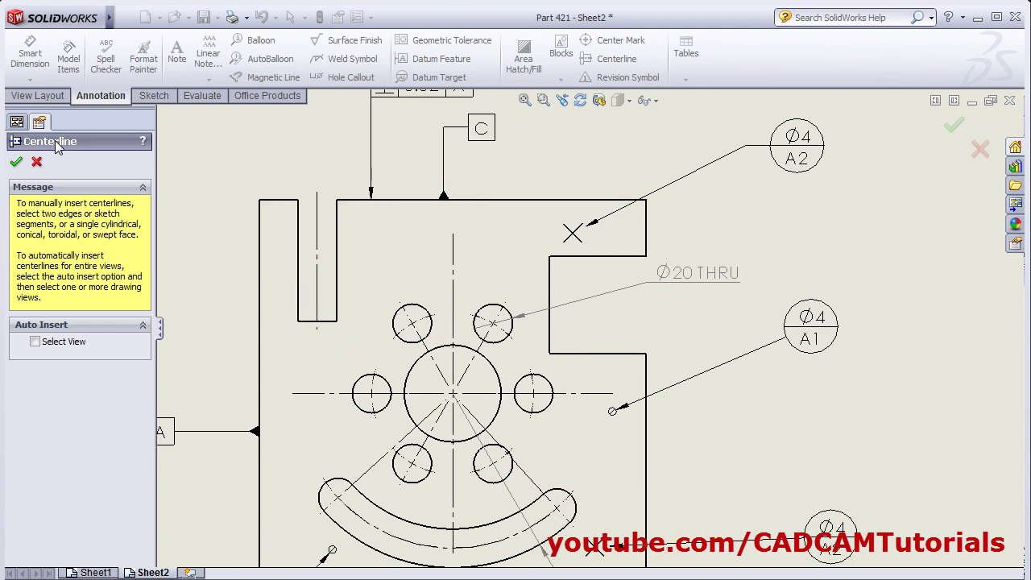
left_click(17, 164)
key("f")
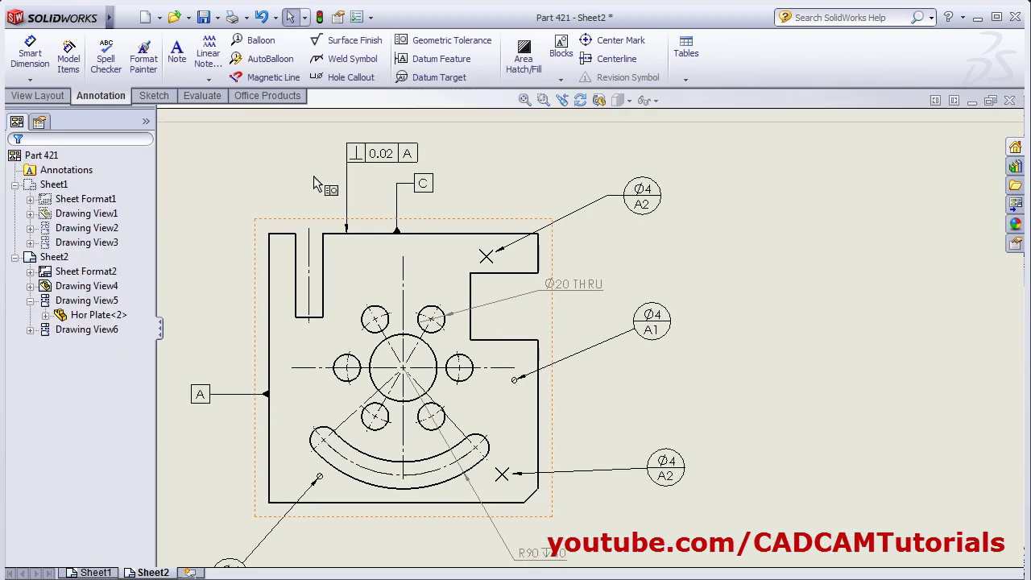
- Start a balloon attached to the plate's top edge, try the Hexagon style and settle on Diamond
left_click(260, 42)
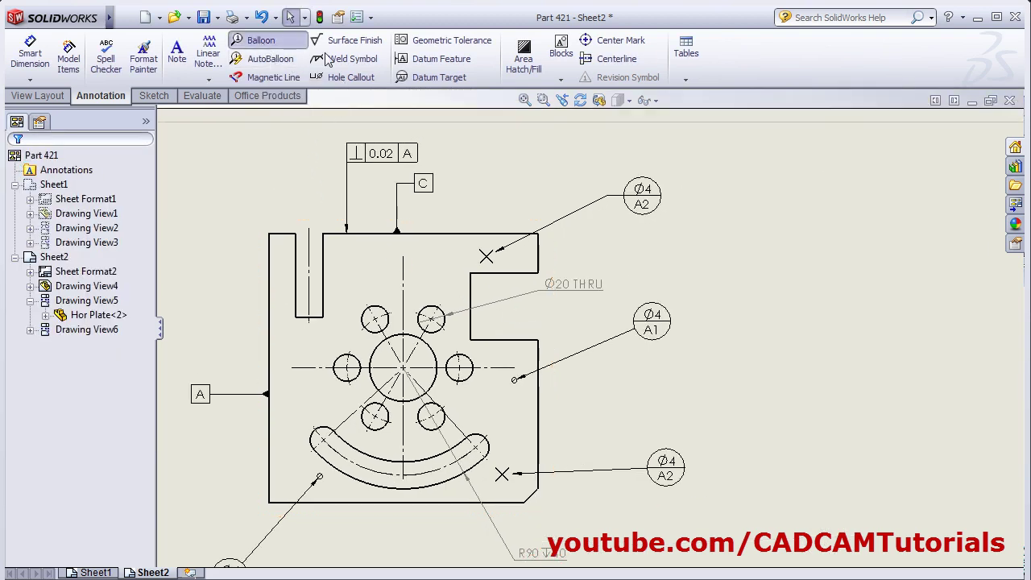
left_click(474, 235)
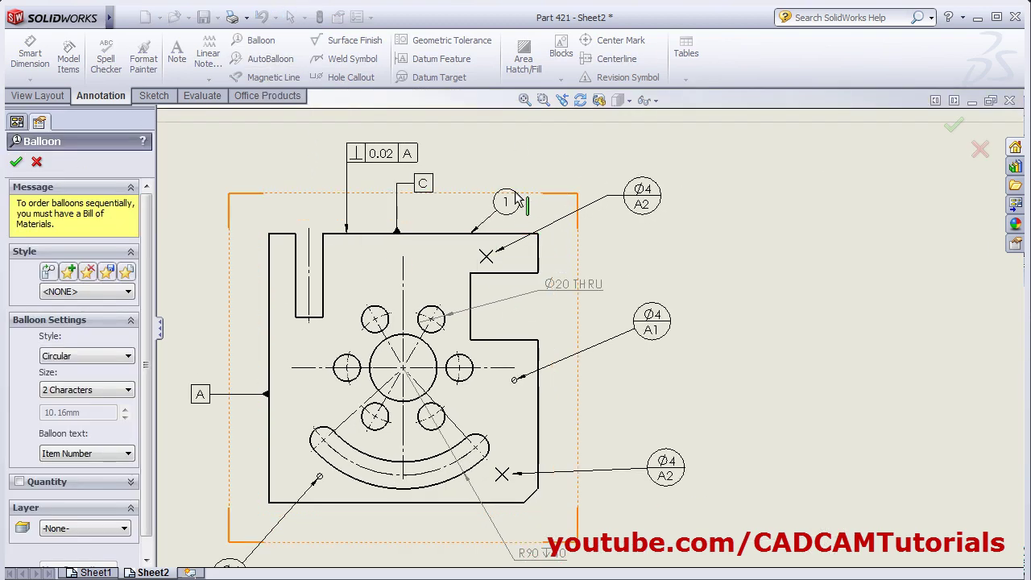
scroll(540, 159, "down", 1)
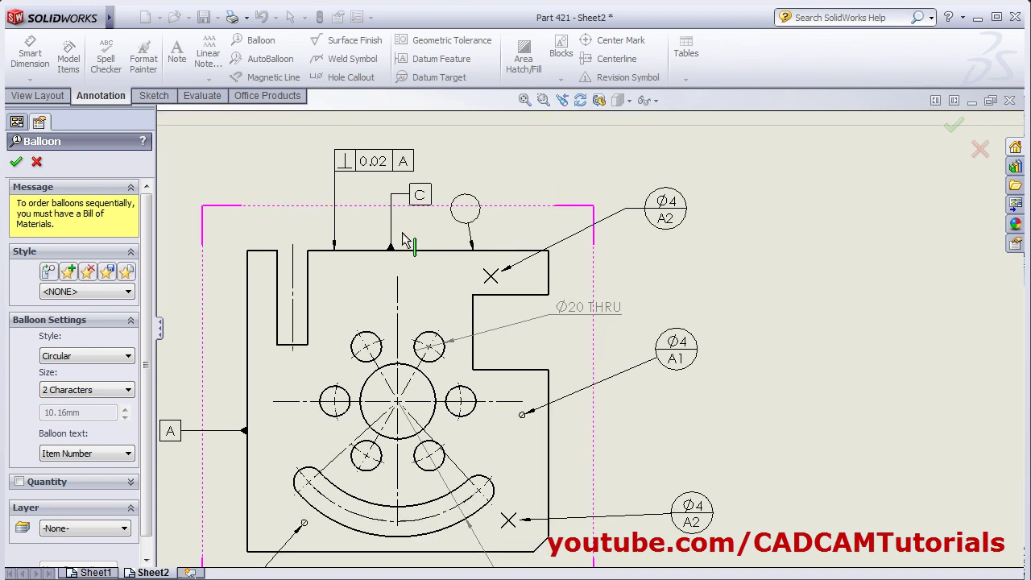
left_click(108, 360)
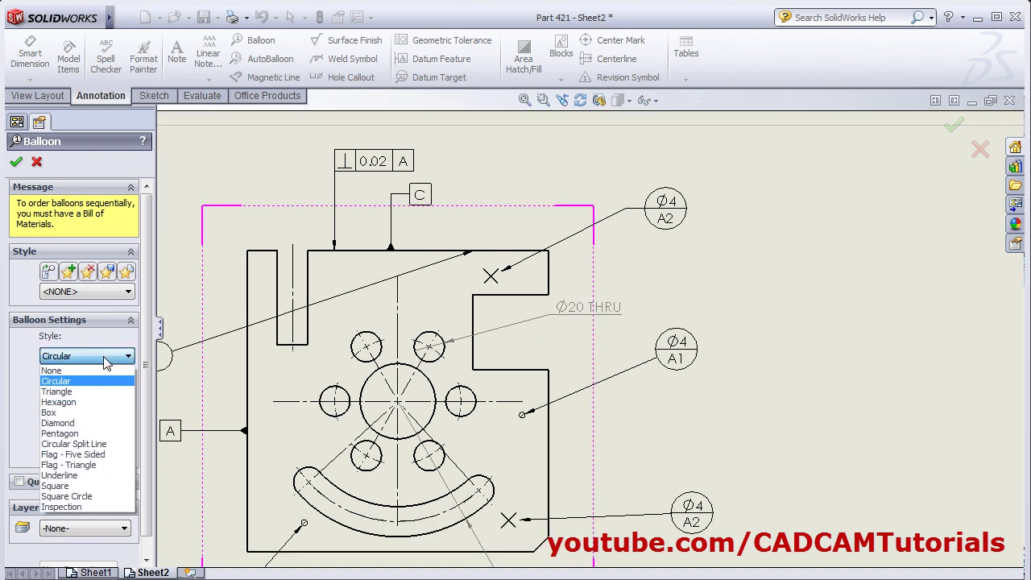
left_click(80, 401)
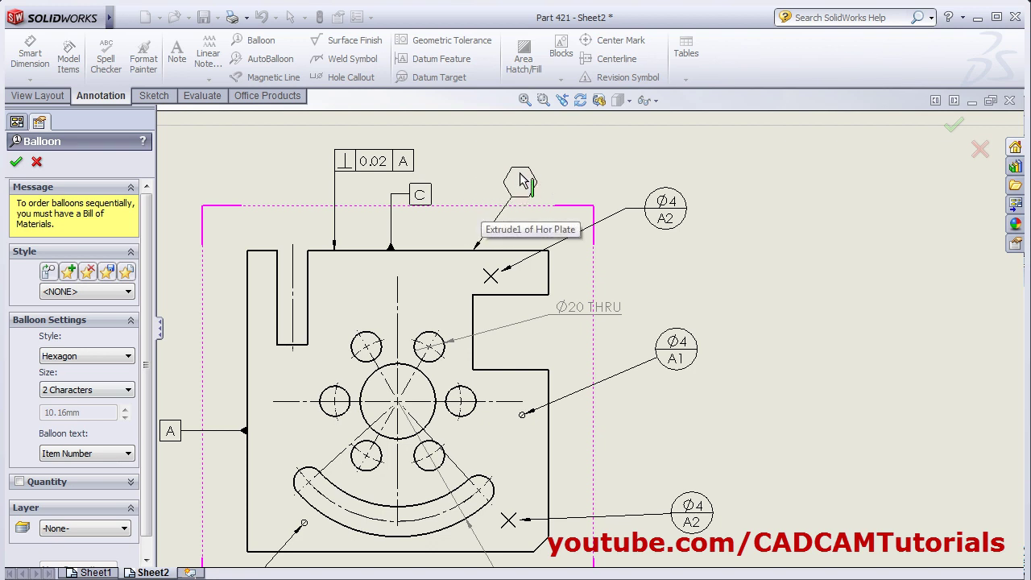
left_click(84, 358)
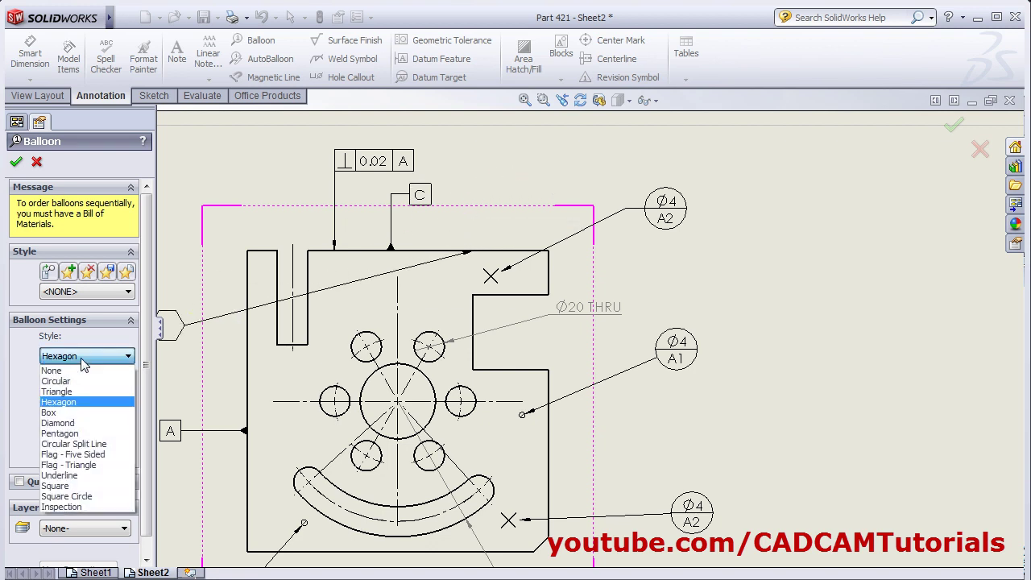
left_click(68, 435)
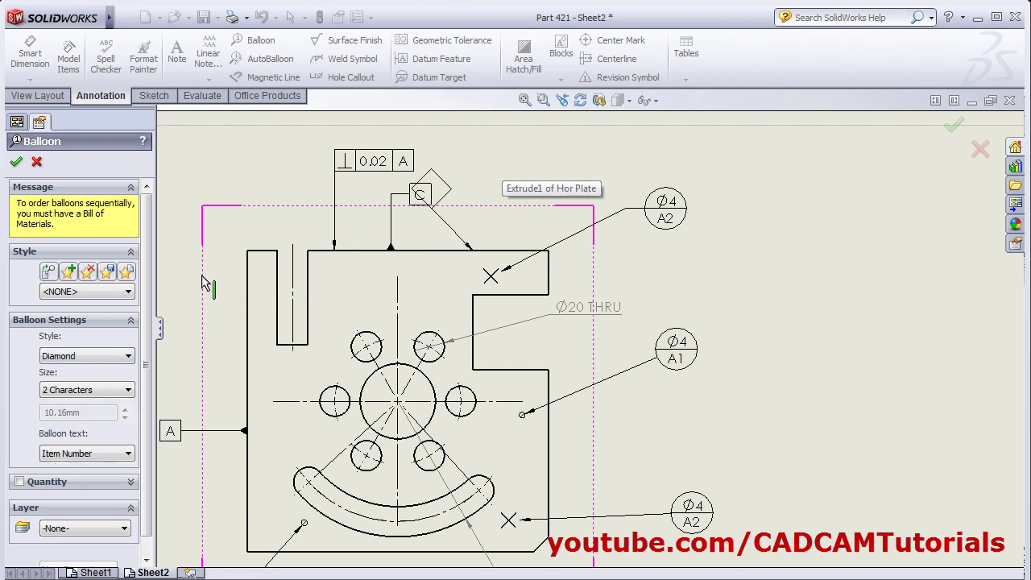
- Set the balloon size to 3 Characters and its text to ABC, and place it above the plate's top edge
left_click(100, 391)
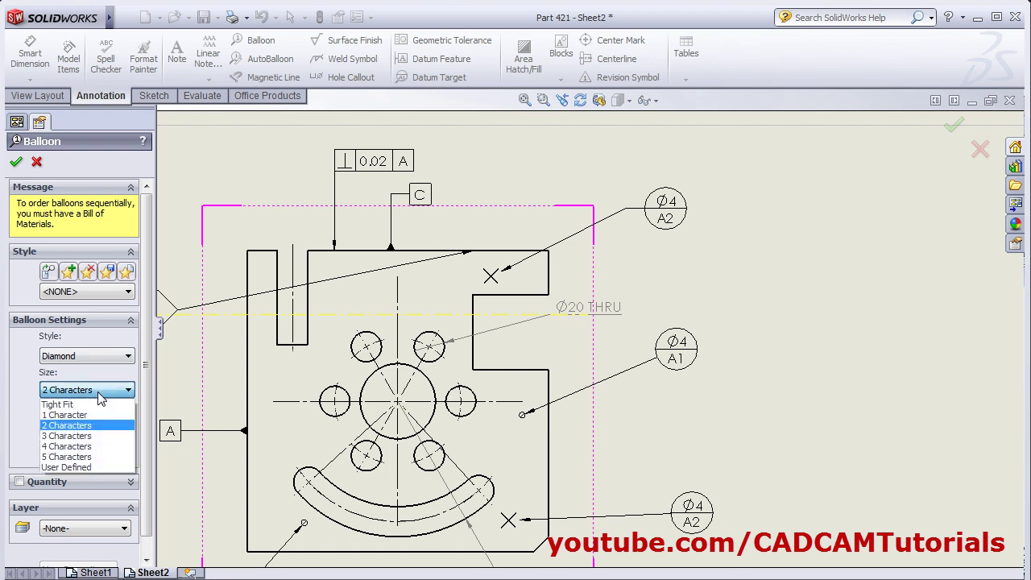
left_click(72, 435)
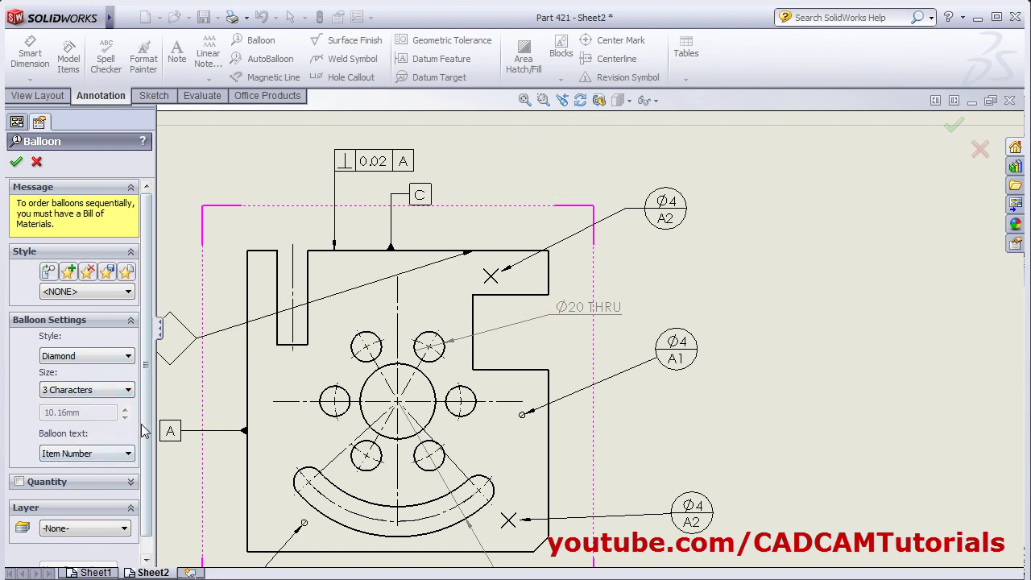
left_click(118, 455)
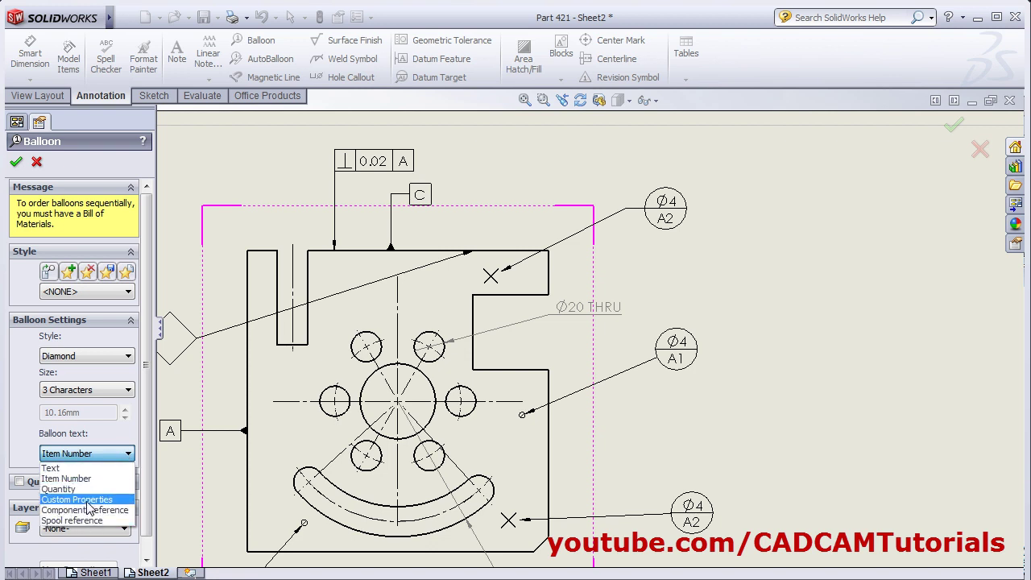
left_click(60, 468)
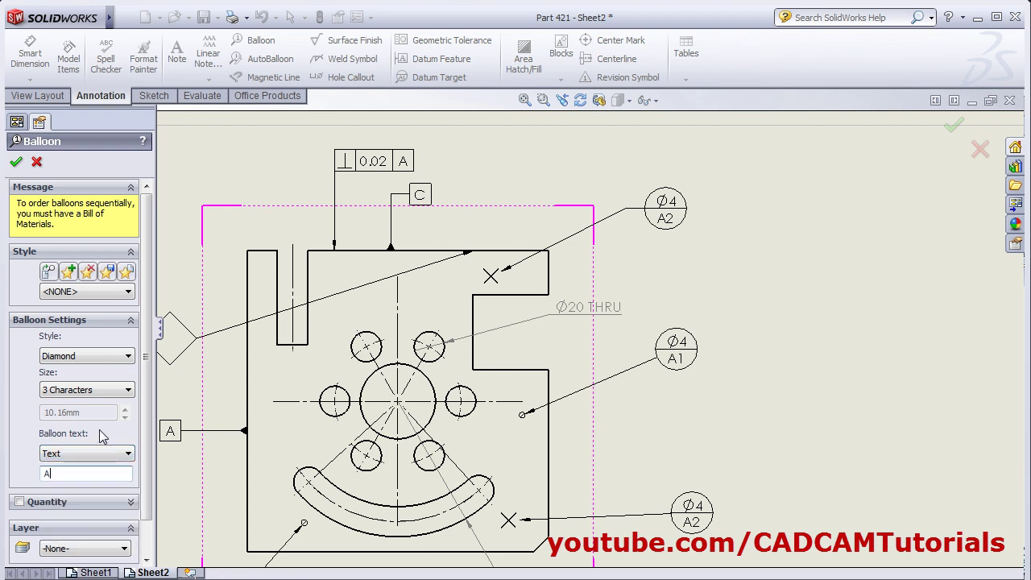
type("ABC")
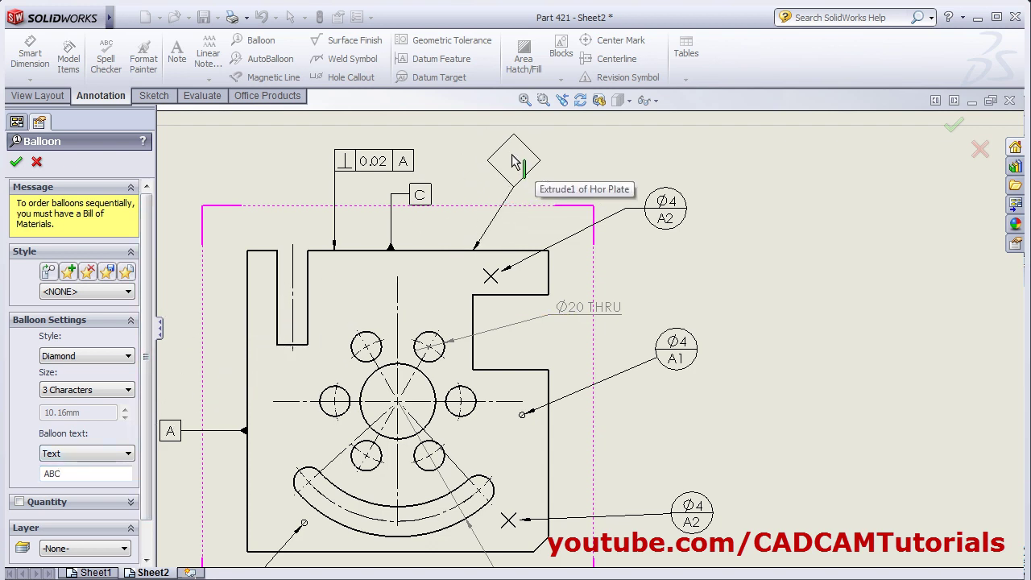
left_click(481, 163)
left_click(17, 162)
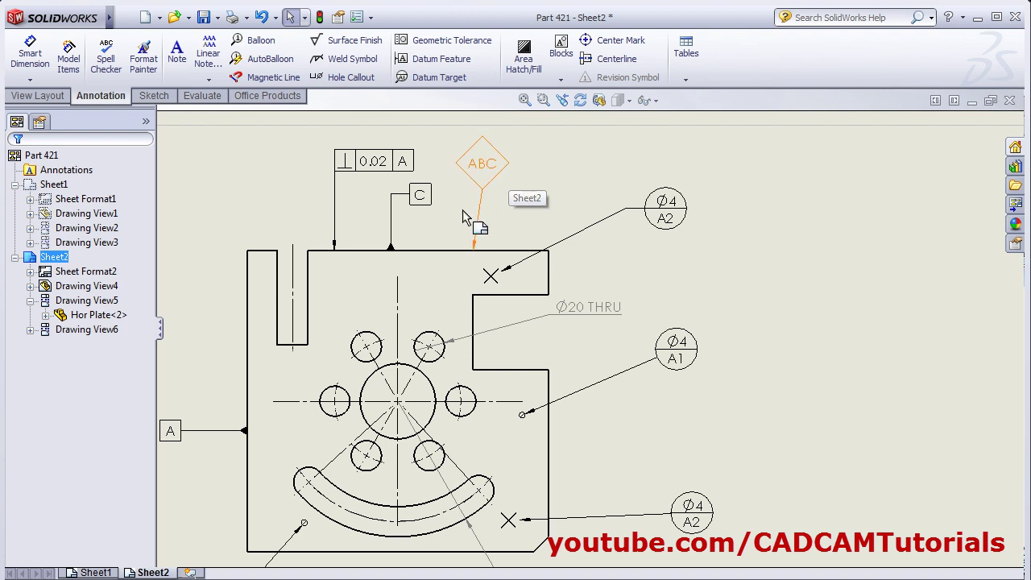
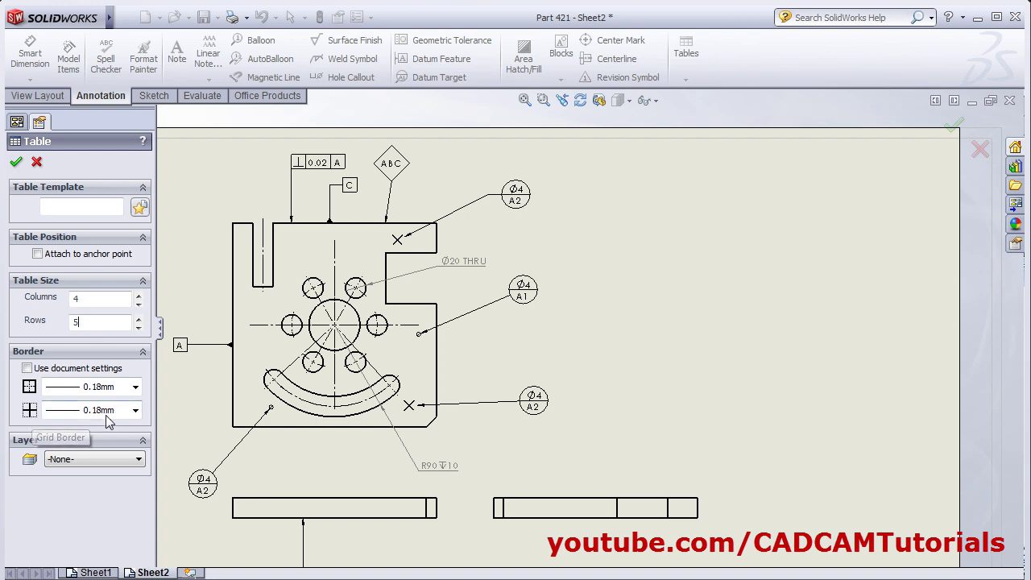
- Insert a general table with 4 columns and 5 rows in the empty area right of the plate view's upper edge
left_click(88, 322)
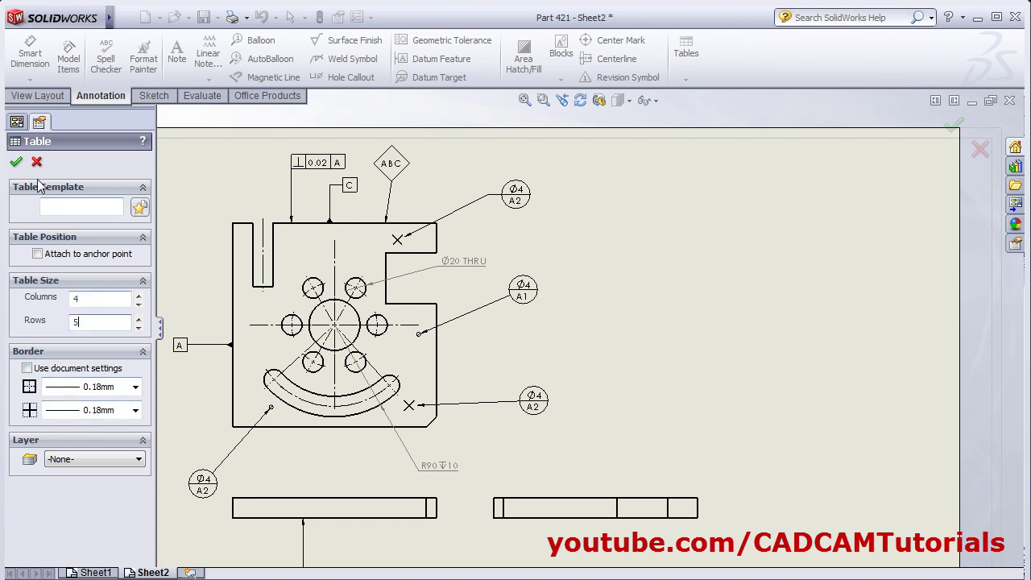
left_click(16, 162)
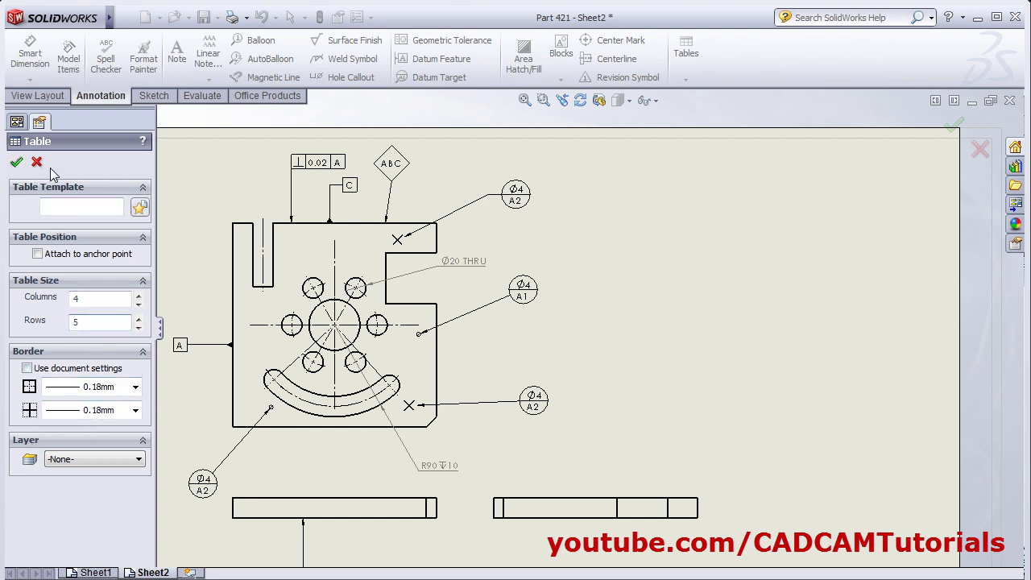
left_click(567, 196)
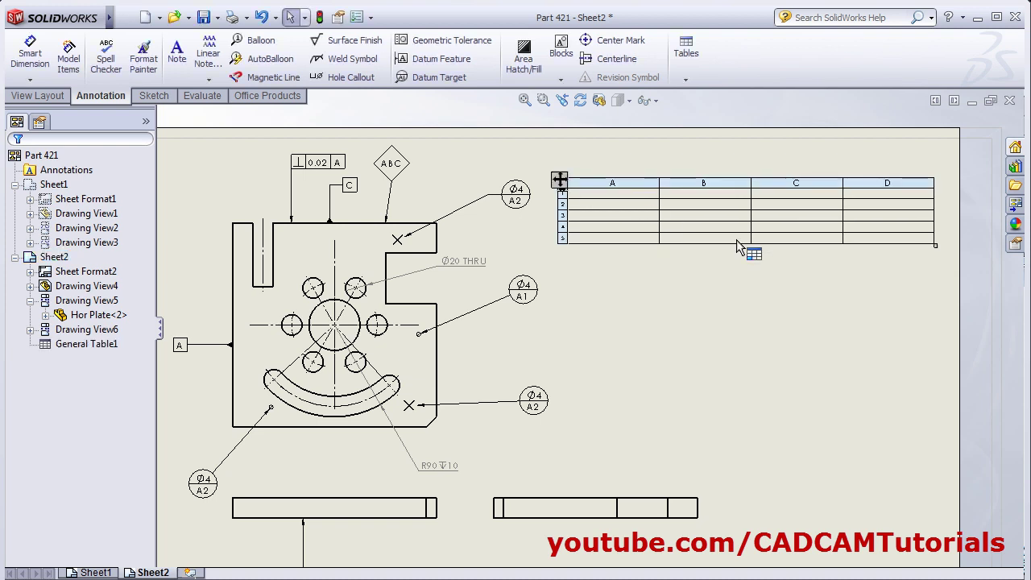
- Fill the first two header cells of the table with SR. NO. and DESCRIPTION
scroll(838, 161, "down", 3)
left_click(465, 222)
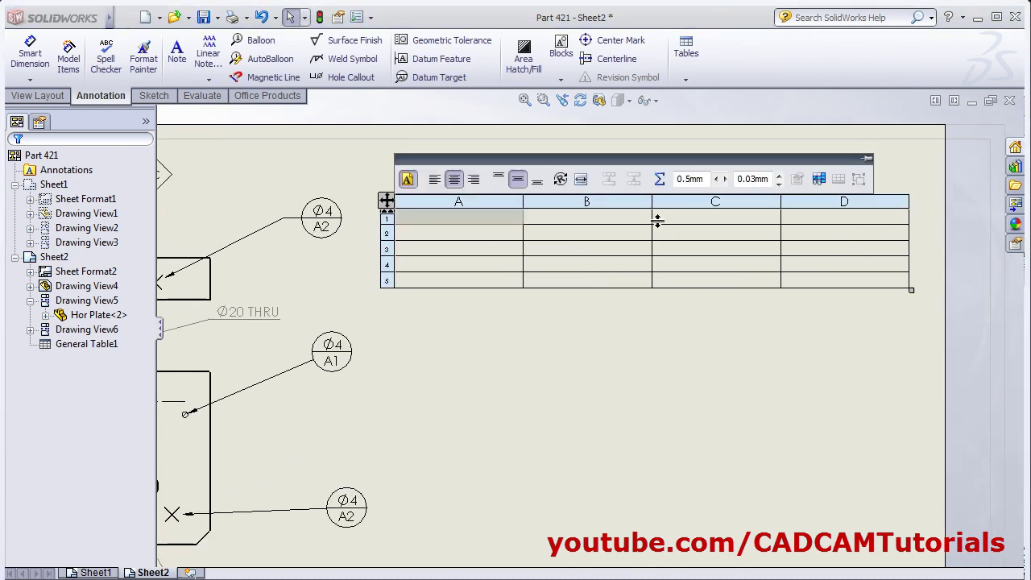
type("SR. N")
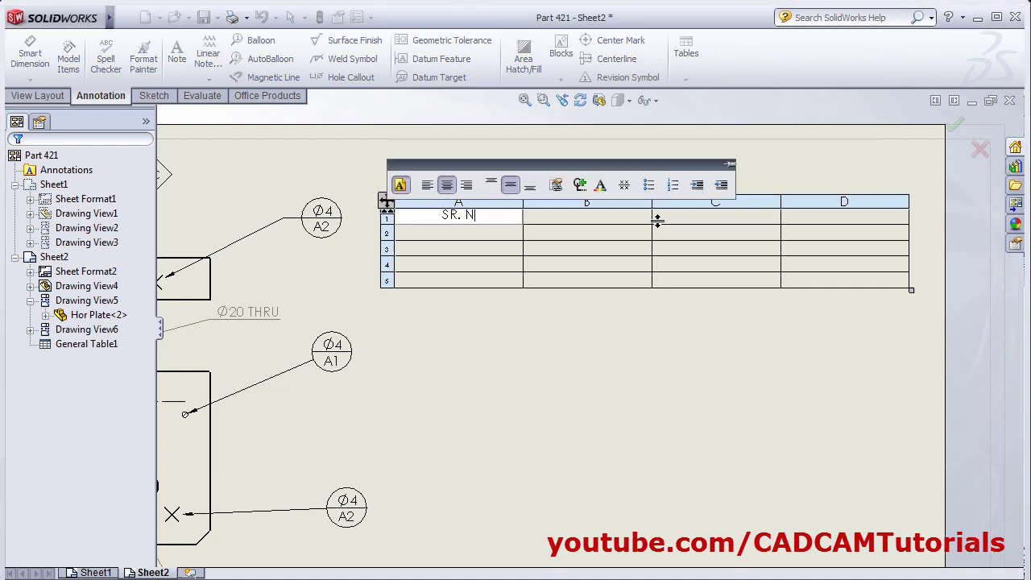
type("O.")
key("Tab")
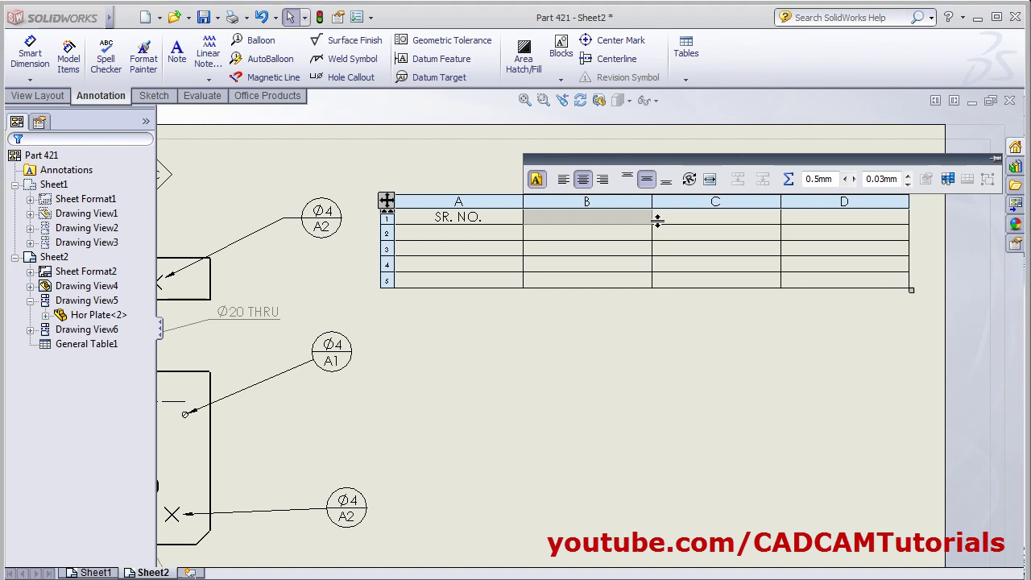
type("DESCRI")
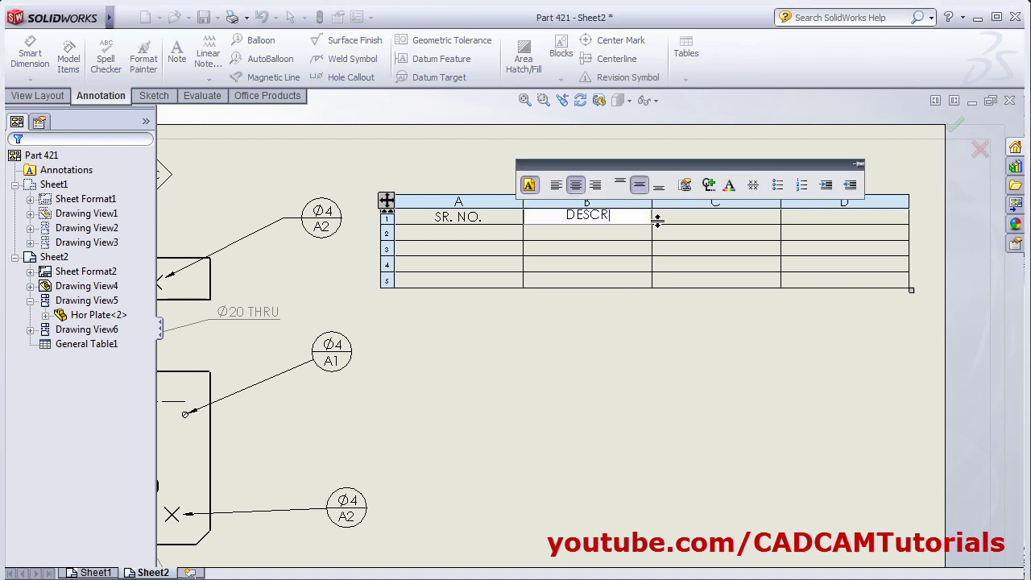
type("PTION")
key("Tab")
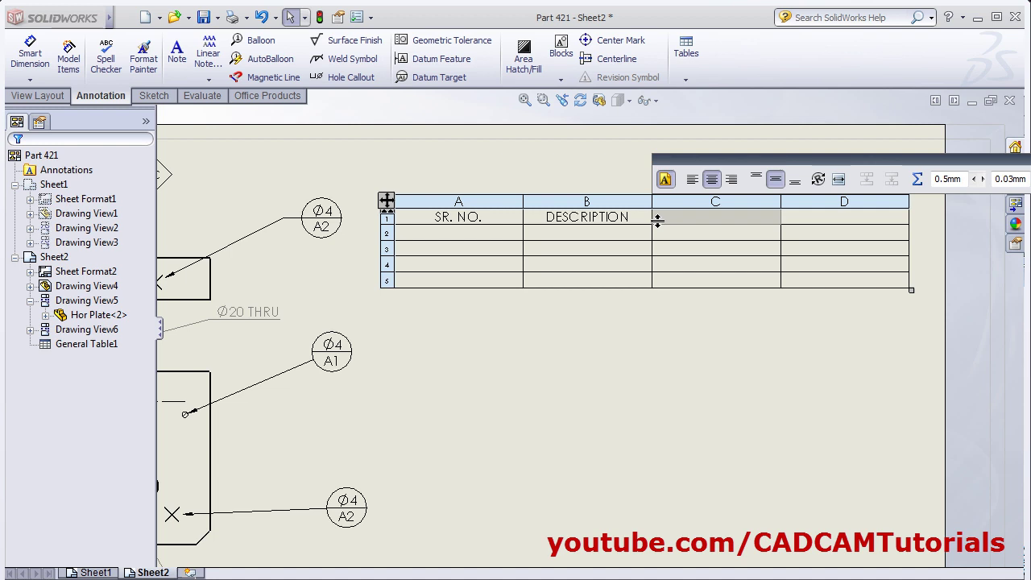
- Fill the header cells of the third and fourth table columns with QTY and REMARKS
type("QT")
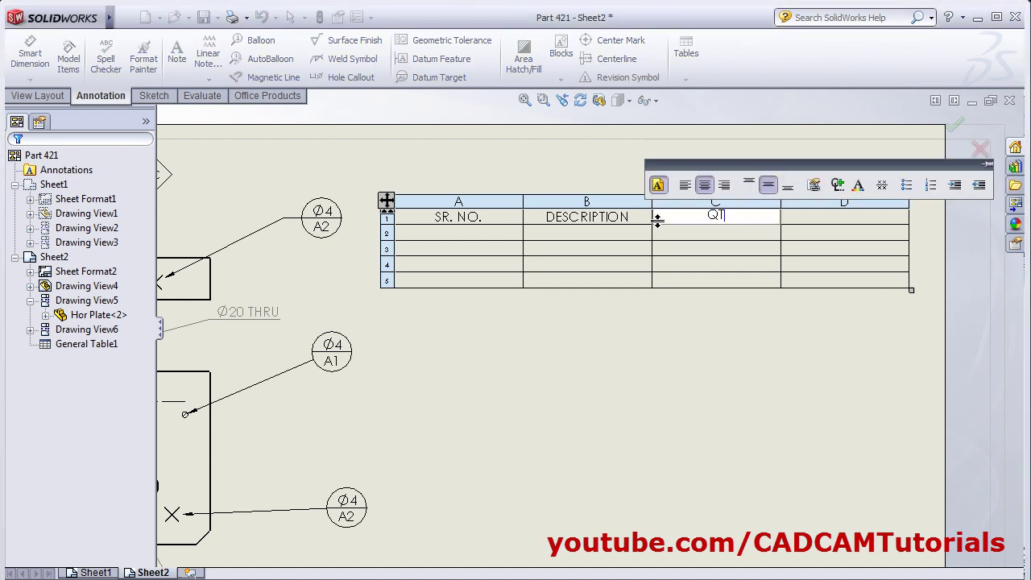
type("Y")
key("Tab")
type("REM")
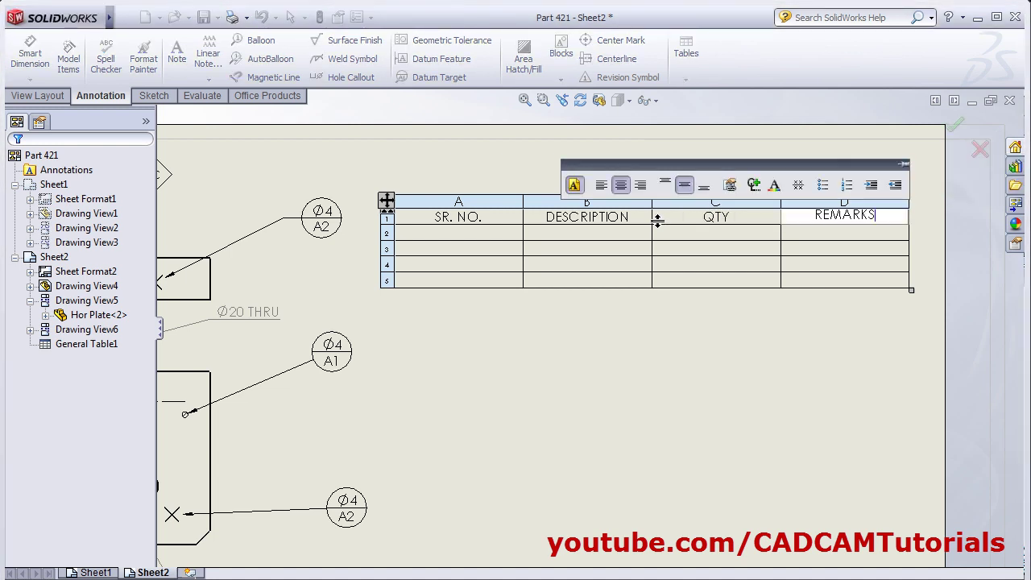
left_click(576, 251)
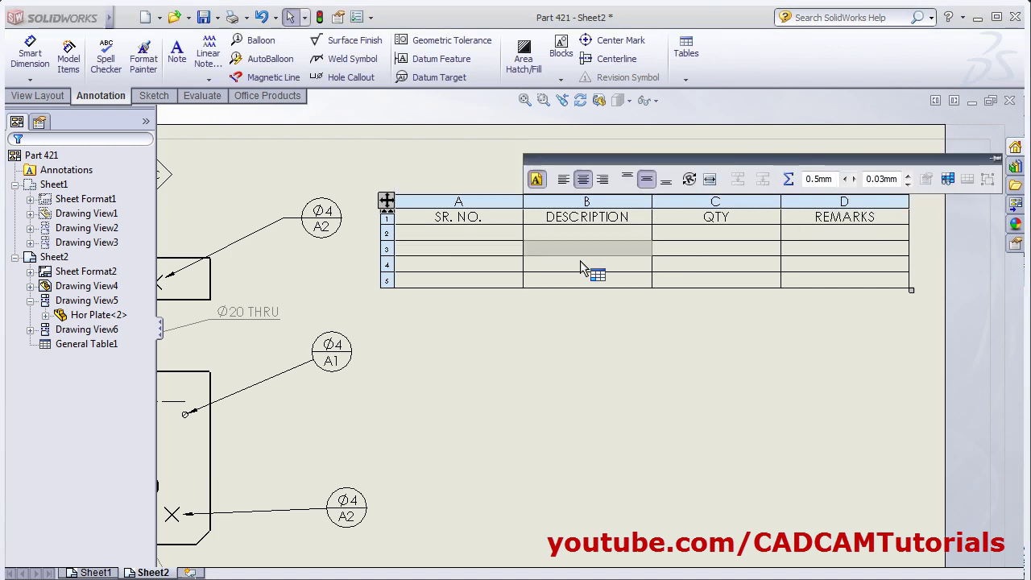
left_click(525, 309)
- Narrow the table's SR. NO. and DESCRIPTION columns and widen its QTY column
mouse_move(438, 215)
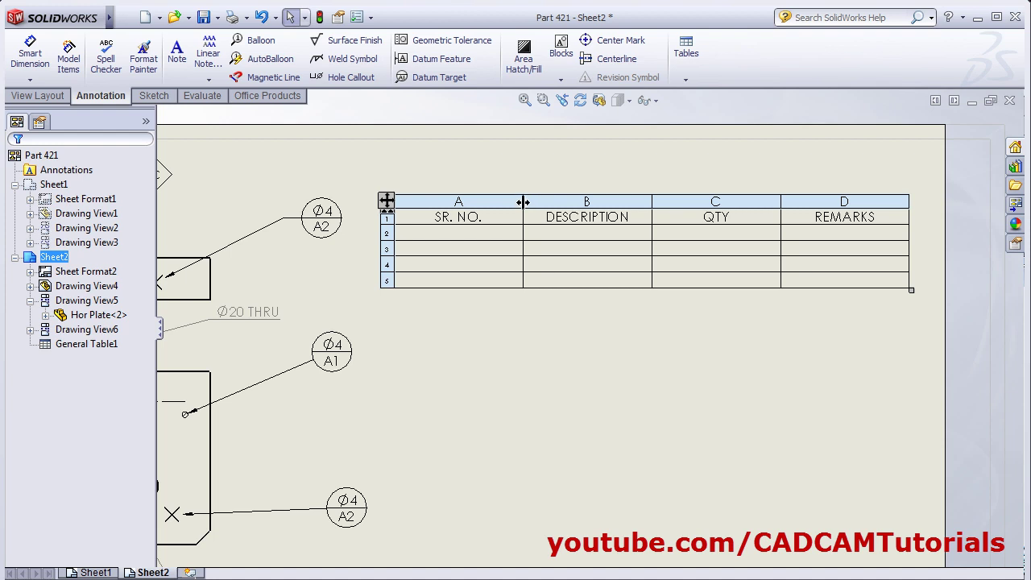
left_click_drag(522, 201, 460, 202)
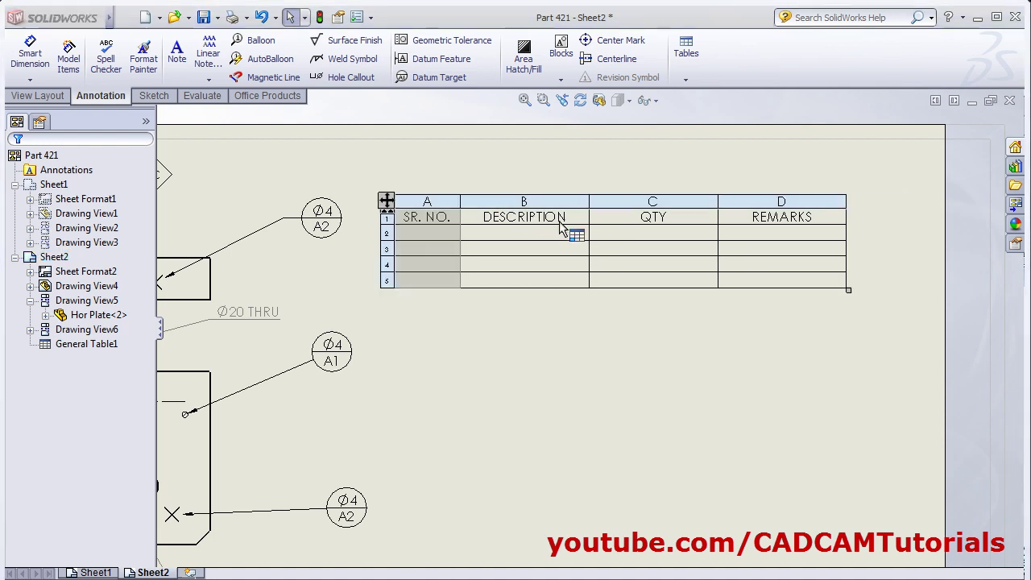
left_click(559, 221)
left_click_drag(591, 204, 563, 204)
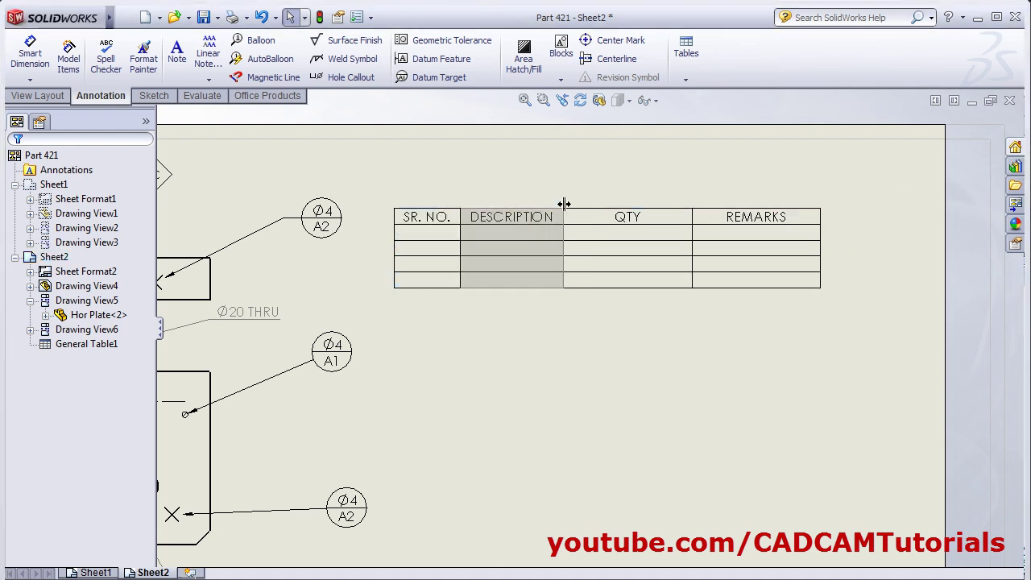
left_click(682, 219)
left_click_drag(692, 203, 743, 207)
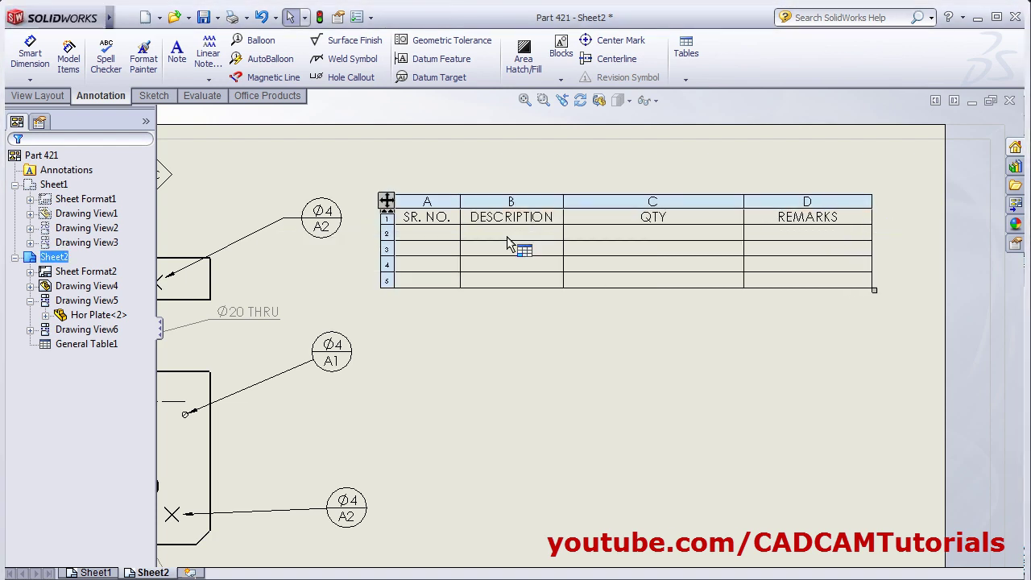
left_click(518, 160)
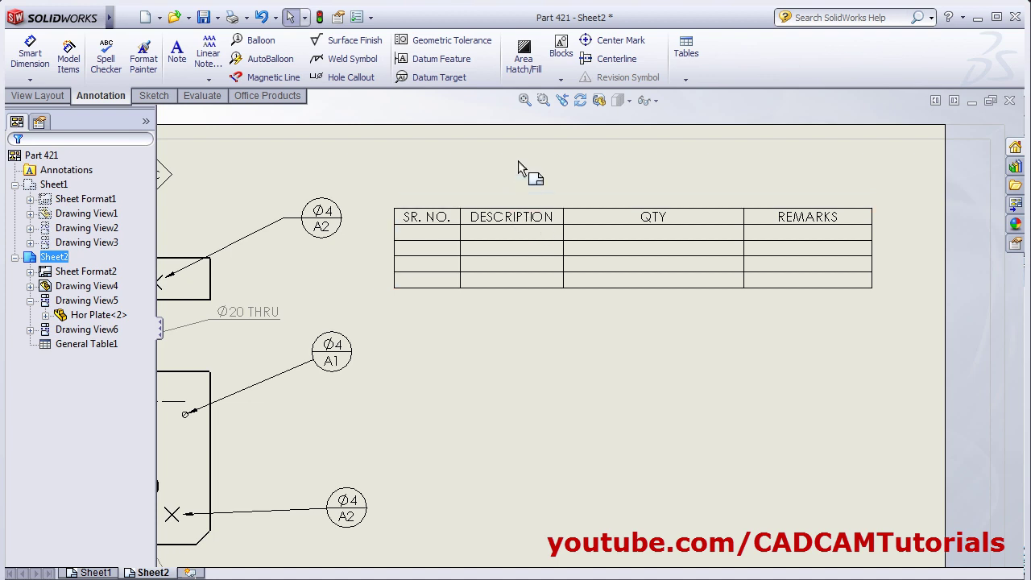
- Insert an empty column to the left of the DESCRIPTION column
left_click(513, 197)
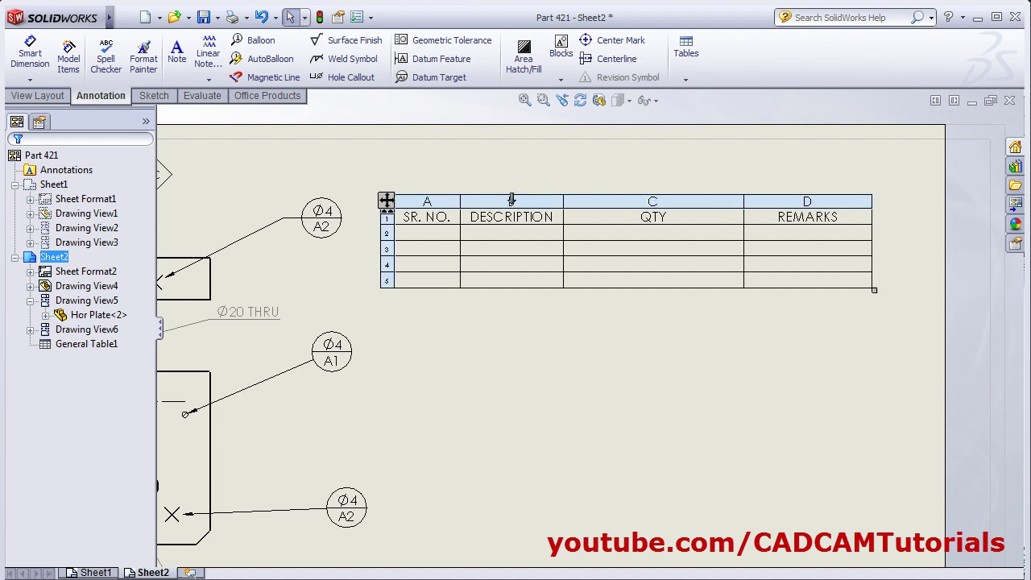
left_click(510, 199)
right_click(511, 199)
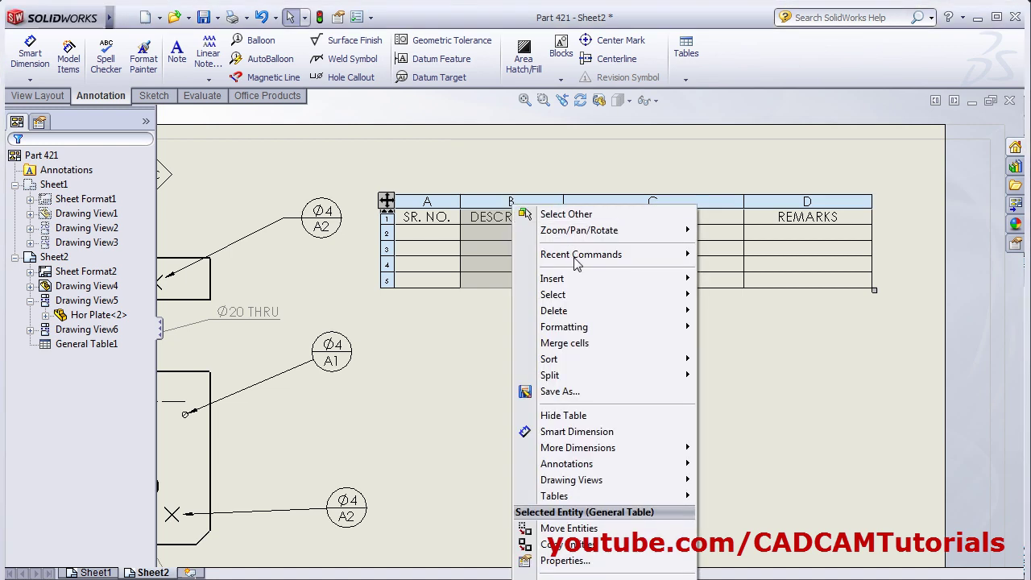
mouse_move(572, 282)
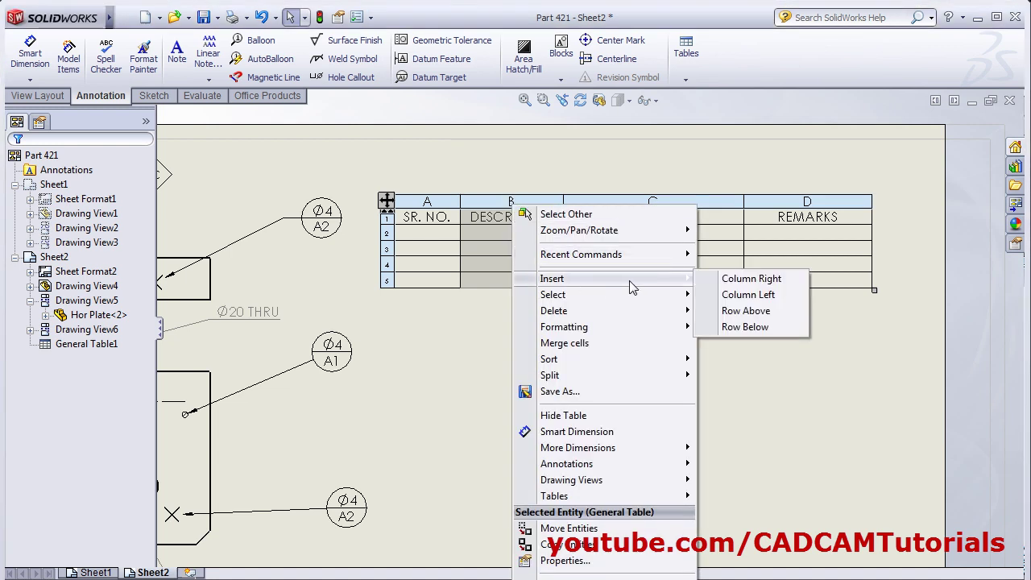
left_click(762, 296)
right_click(521, 201)
mouse_move(609, 308)
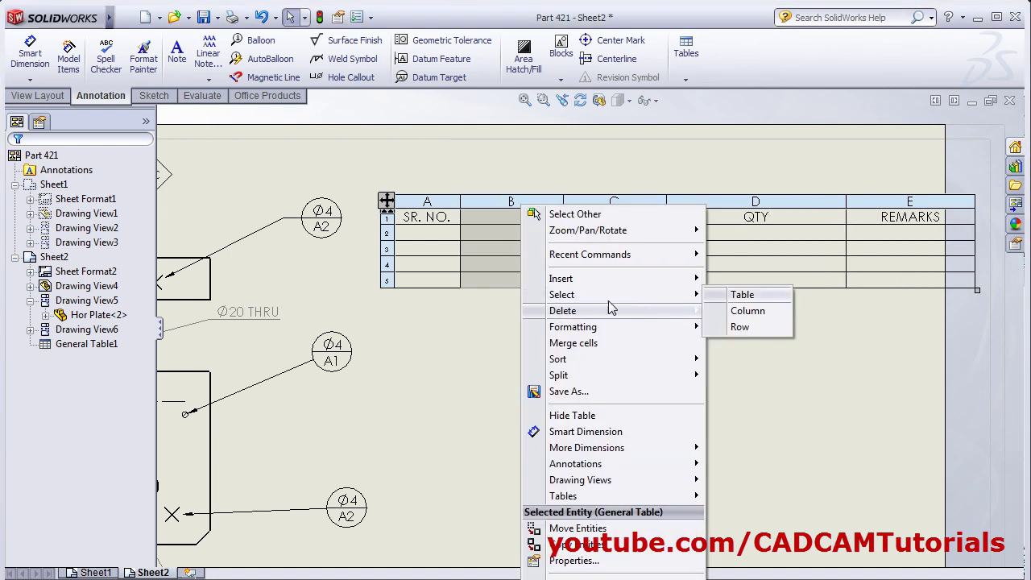
left_click(451, 313)
- Insert a row below the second row of the table
left_click(385, 234)
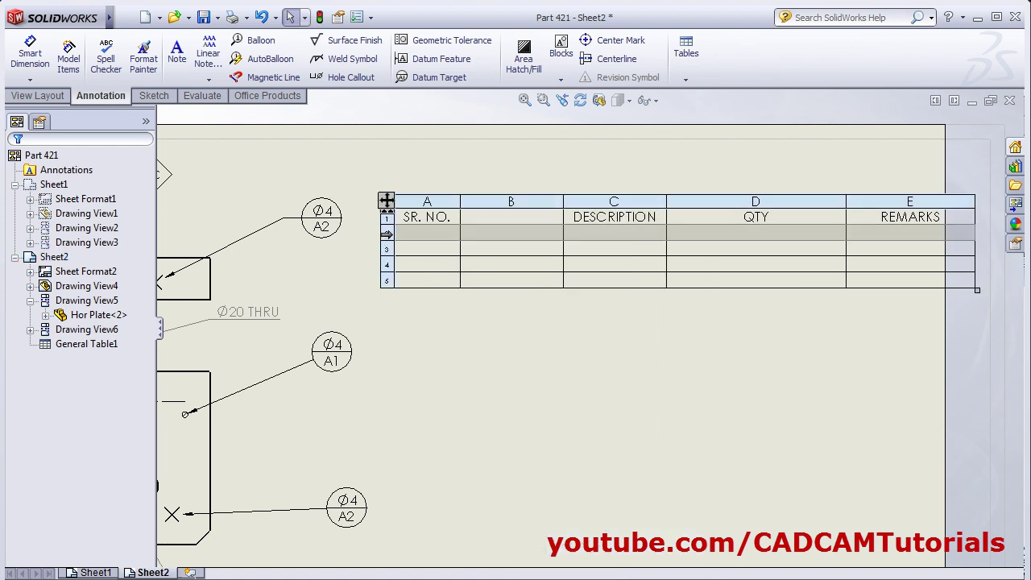
right_click(424, 233)
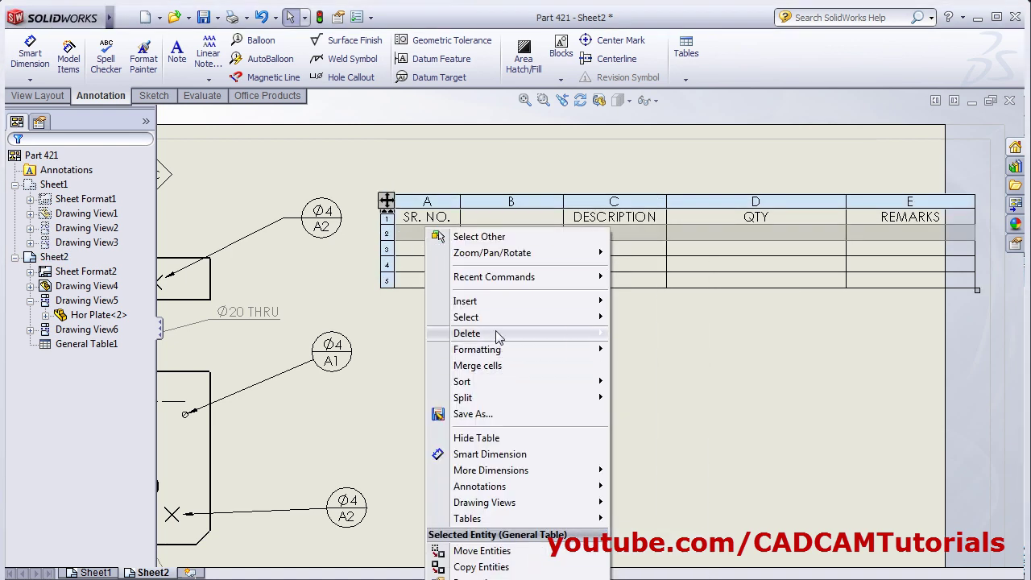
mouse_move(495, 301)
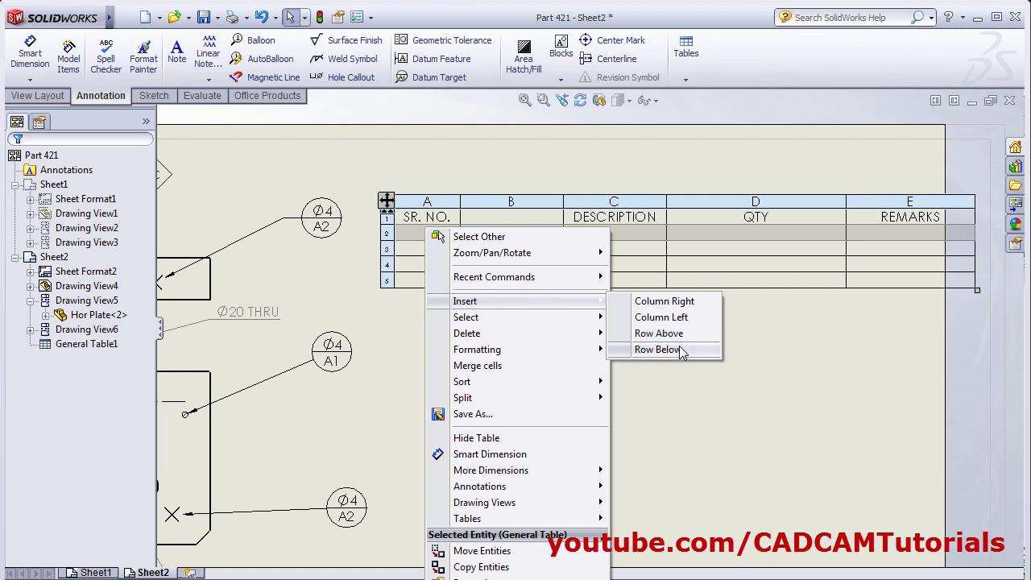
left_click(678, 350)
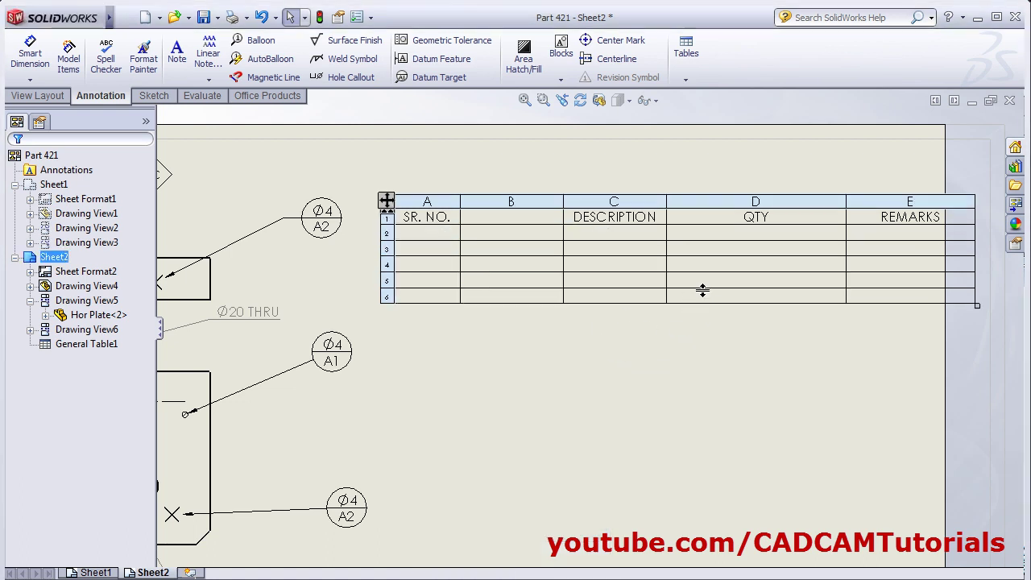
- Merge the cells of rows 3 to 6 in the DESCRIPTION and QTY columns
left_click_drag(693, 298, 625, 252)
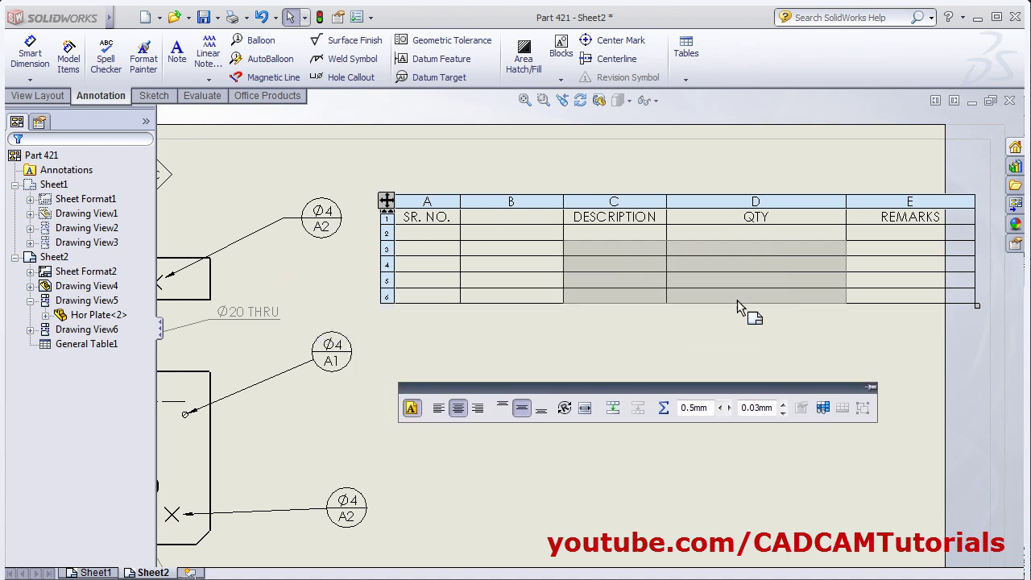
right_click(644, 266)
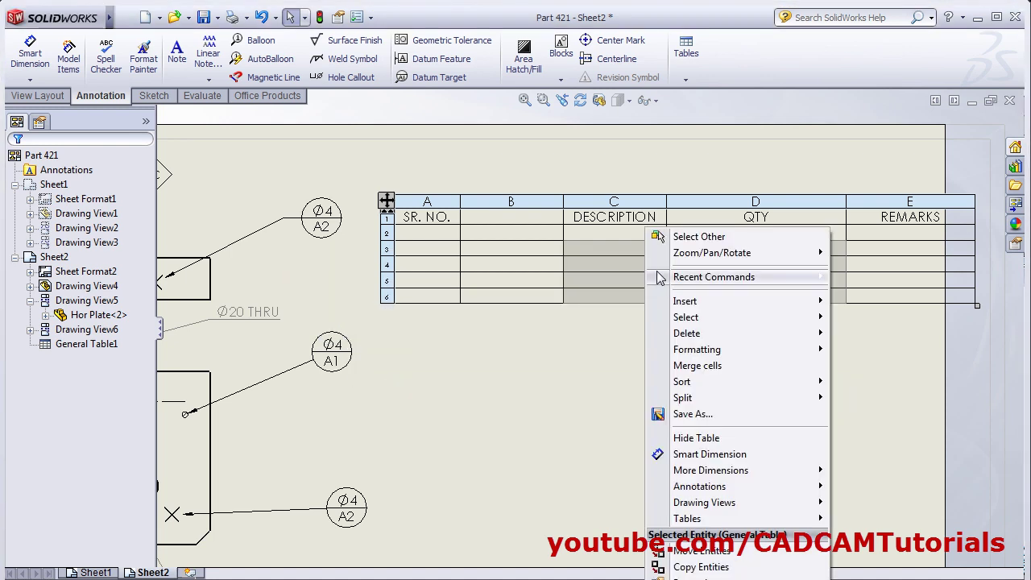
left_click(707, 372)
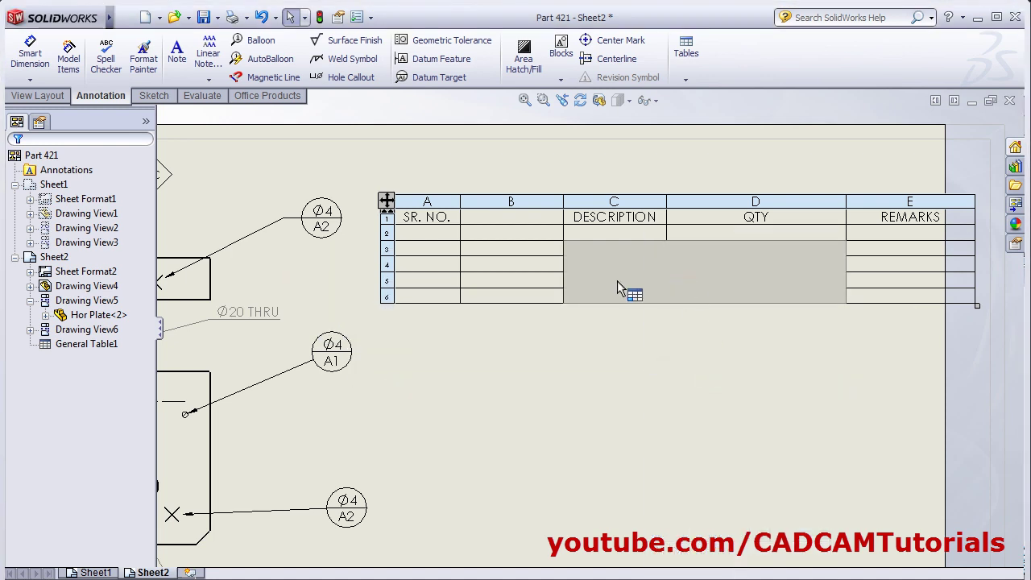
left_click(675, 357)
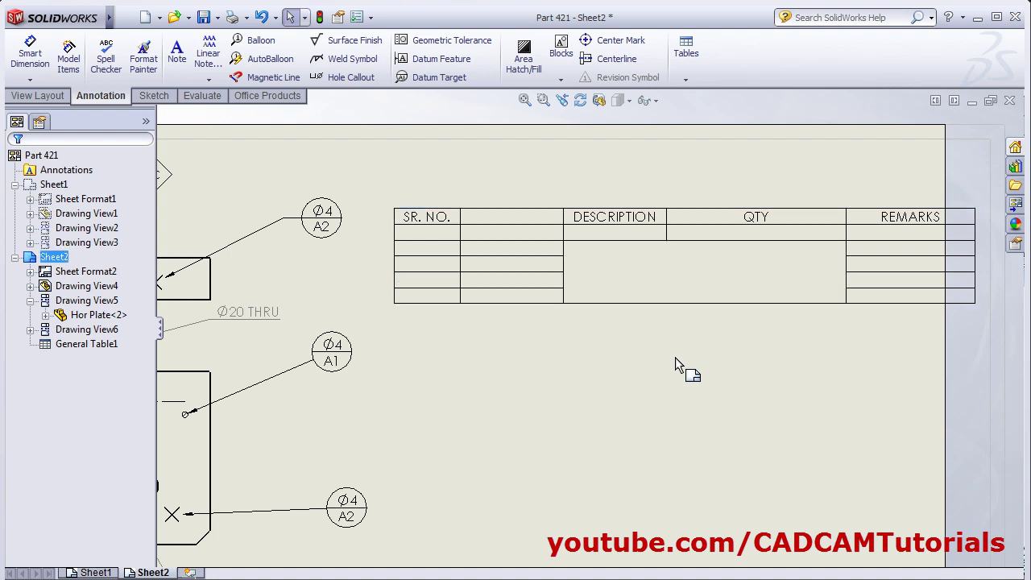
- Unmerge the large merged cell under the DESCRIPTION and QTY columns
left_click(667, 270)
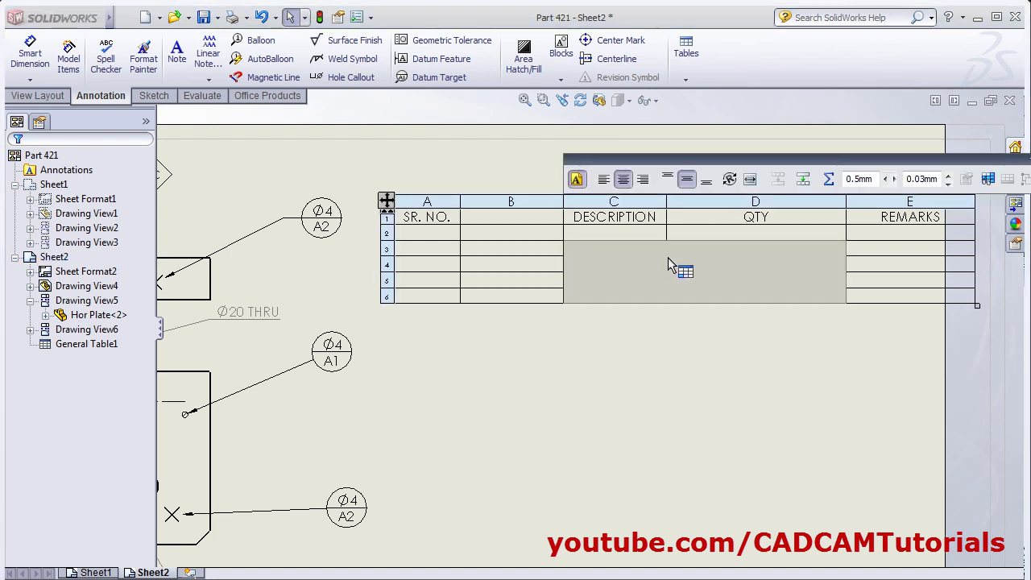
right_click(665, 278)
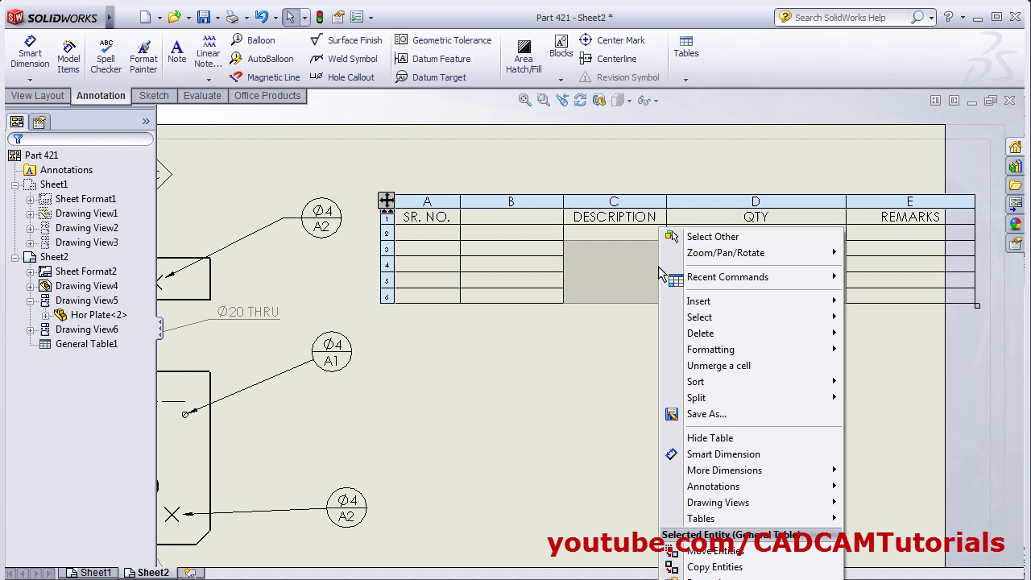
left_click(730, 375)
left_click(654, 337)
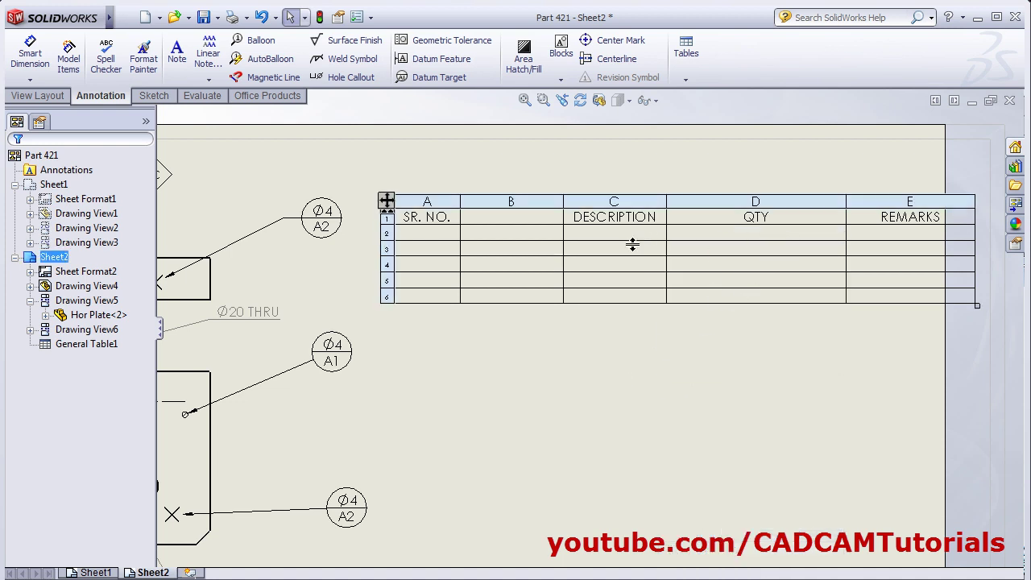
- Delete the empty column B between SR. NO. and DESCRIPTION
left_click(512, 201)
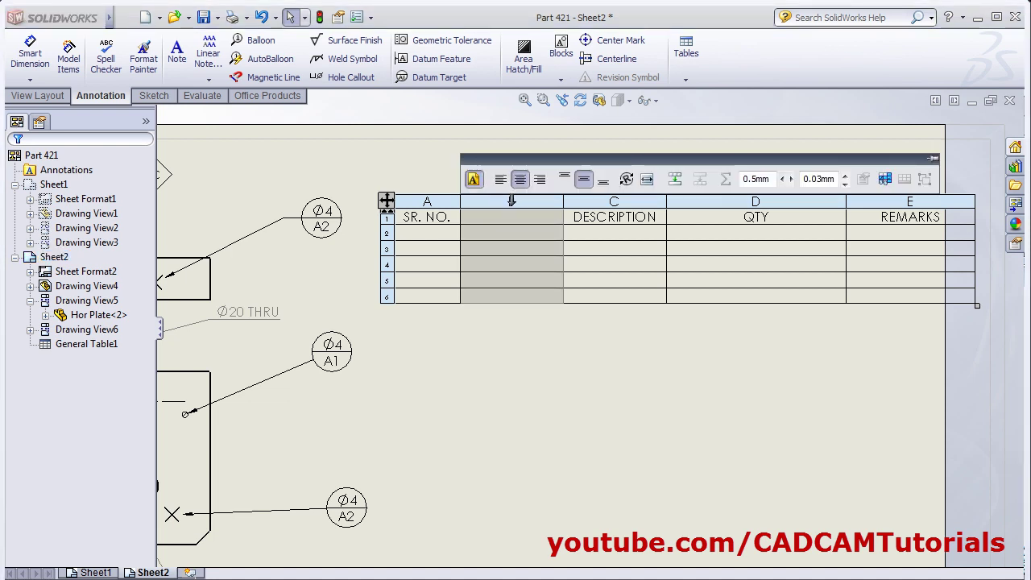
right_click(511, 201)
mouse_move(568, 320)
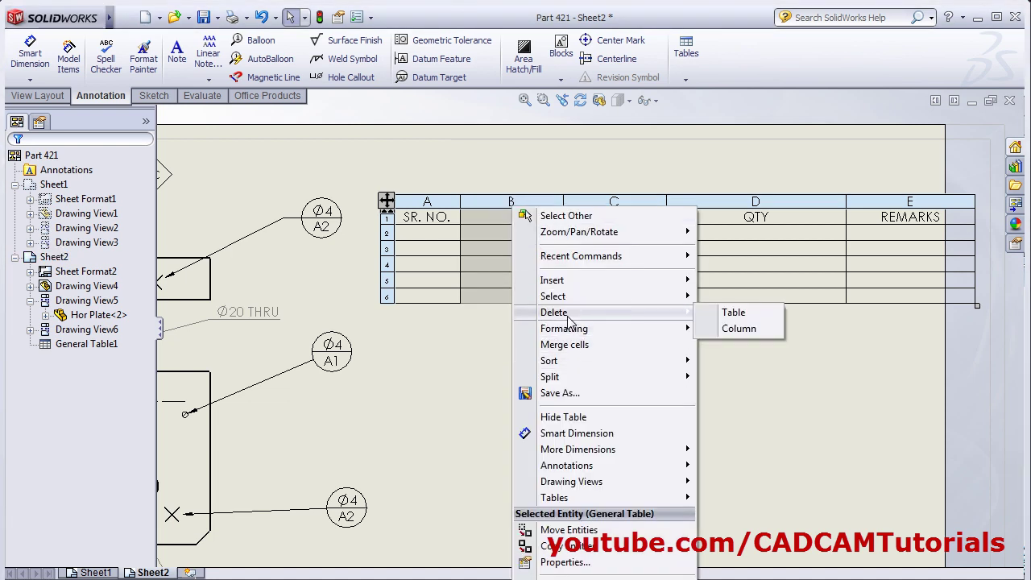
left_click(749, 328)
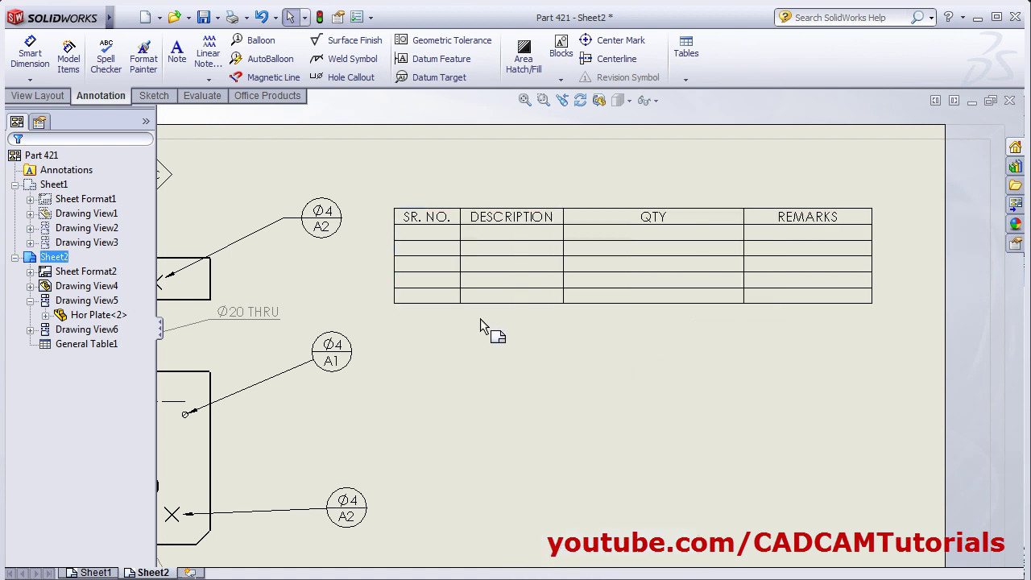
- Delete row 4, an empty row, from the general table
left_click(392, 256)
left_click(385, 263)
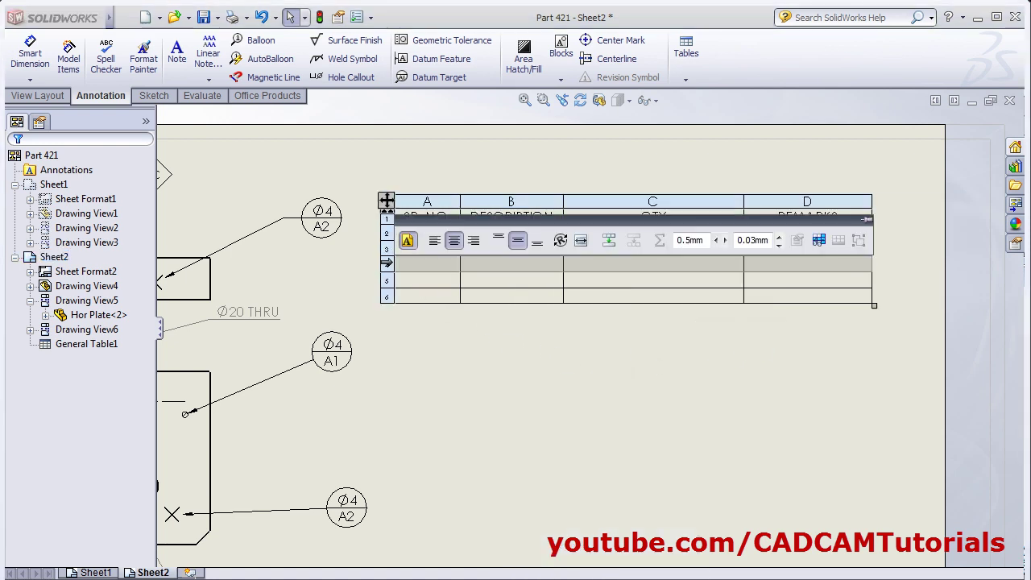
right_click(391, 263)
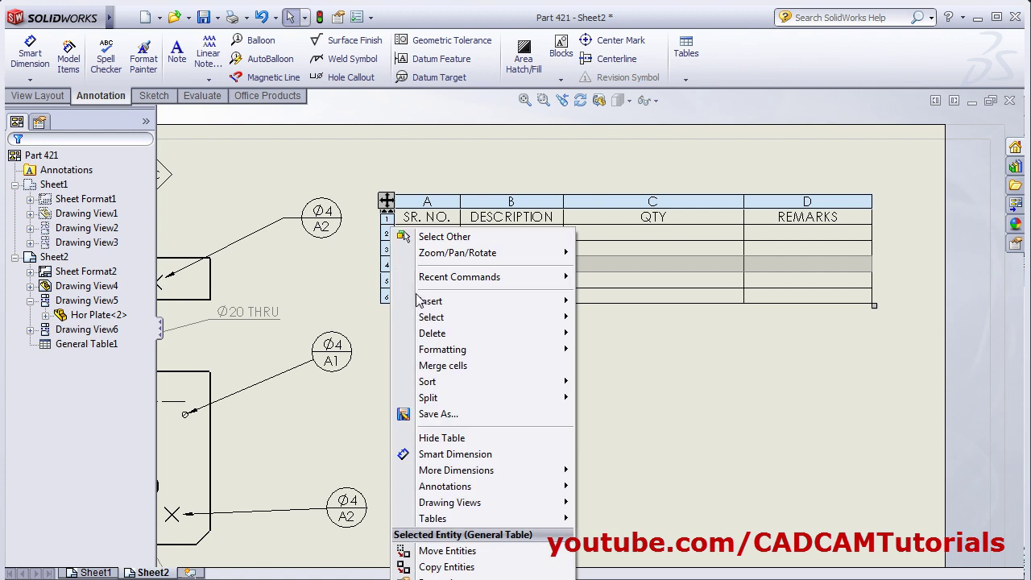
mouse_move(463, 335)
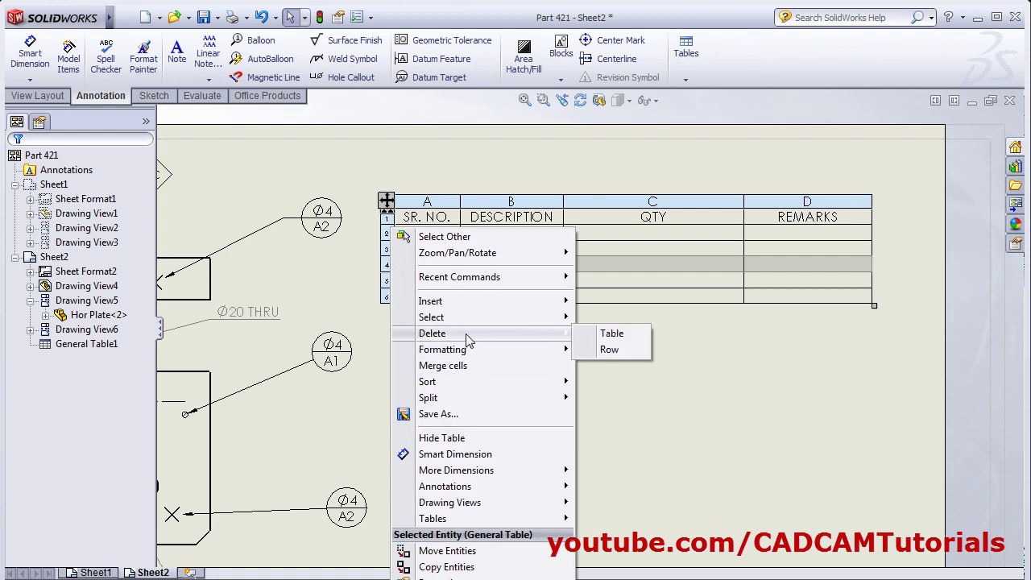
left_click(617, 350)
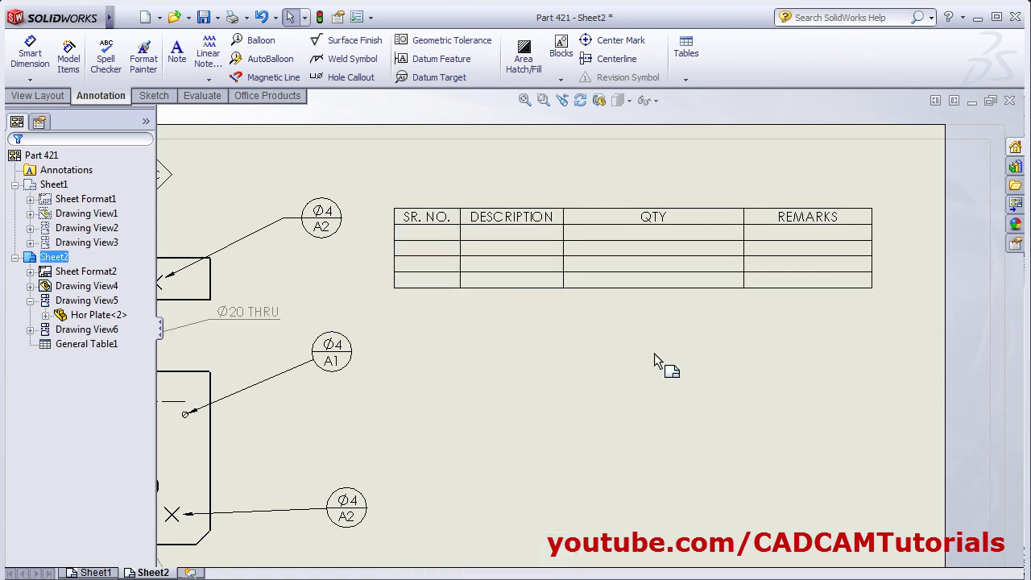
- Start a hole table for the square plate view and pick the six Ø20 holes around the central bore
scroll(653, 350, "up", 3)
mouse_move(577, 366)
middle_mouse_down()
mouse_move(691, 299)
mouse_move(743, 303)
middle_mouse_up()
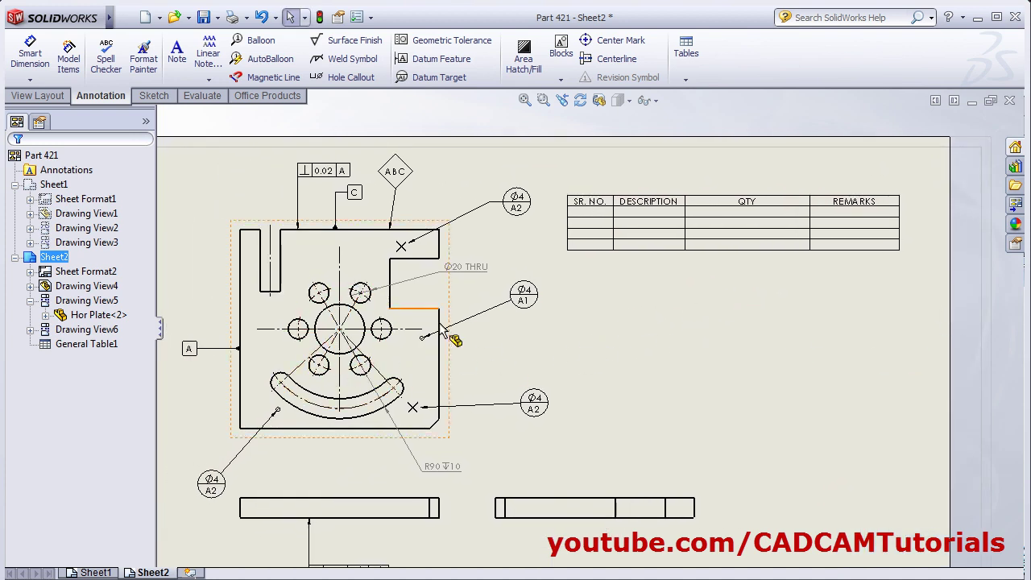
left_click(685, 80)
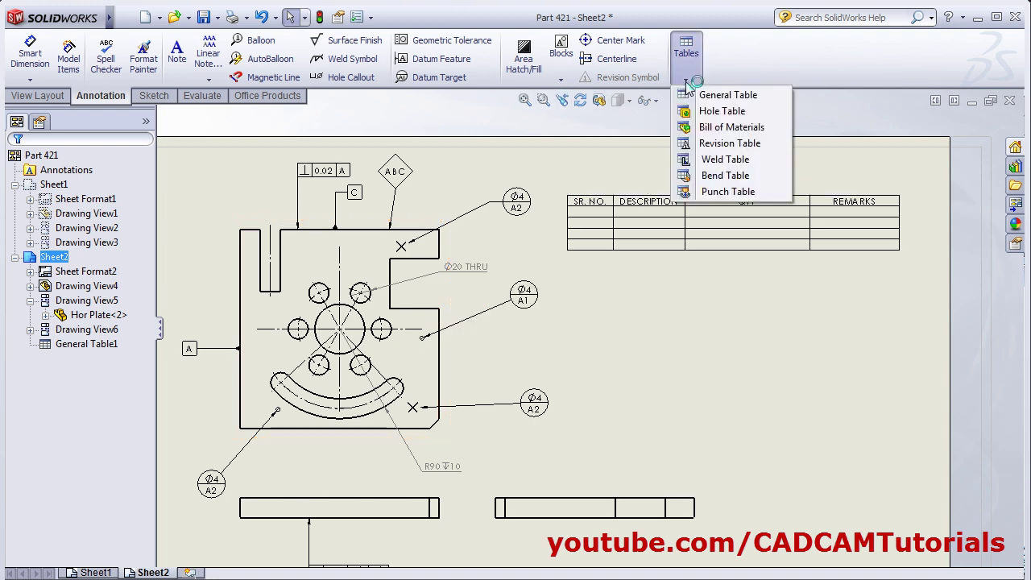
left_click(733, 113)
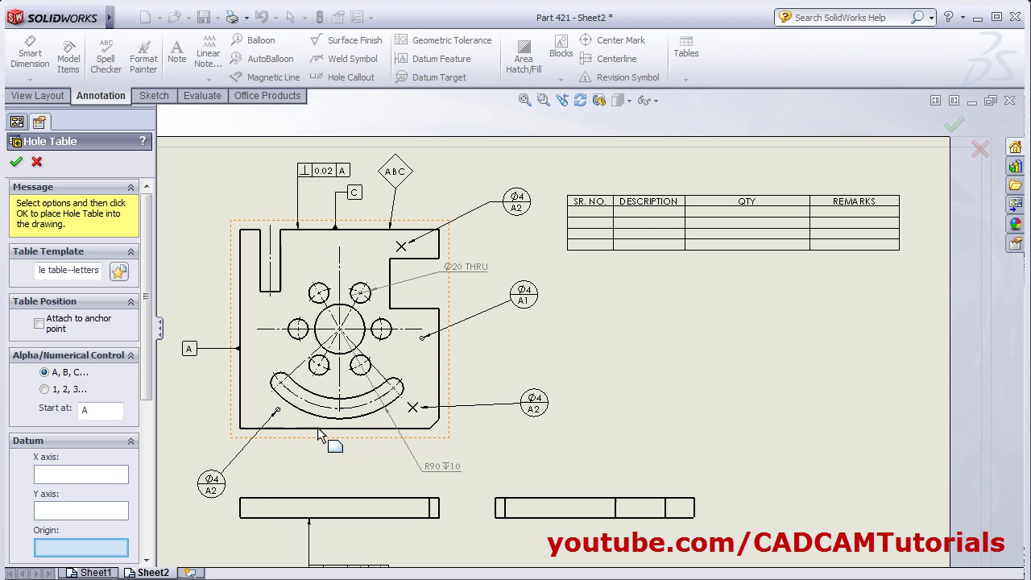
left_click(307, 330)
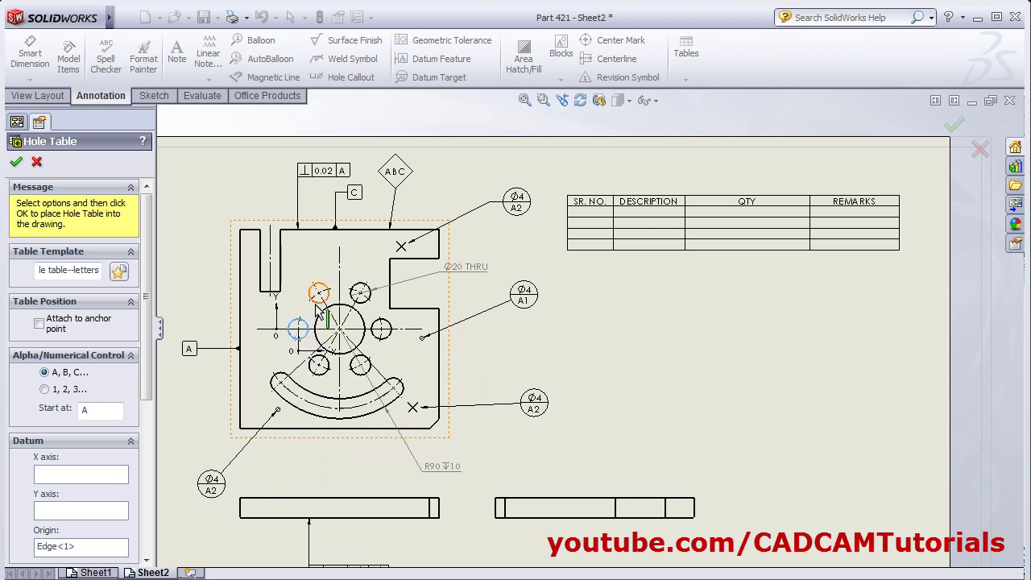
left_click(313, 287)
left_click(367, 287)
left_click(390, 322)
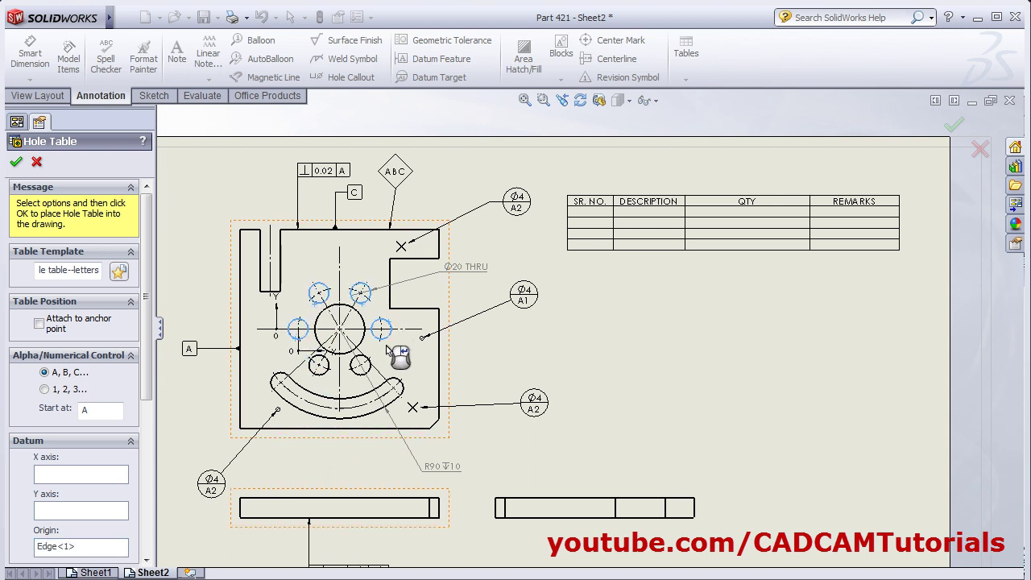
left_click(367, 371)
left_click(321, 369)
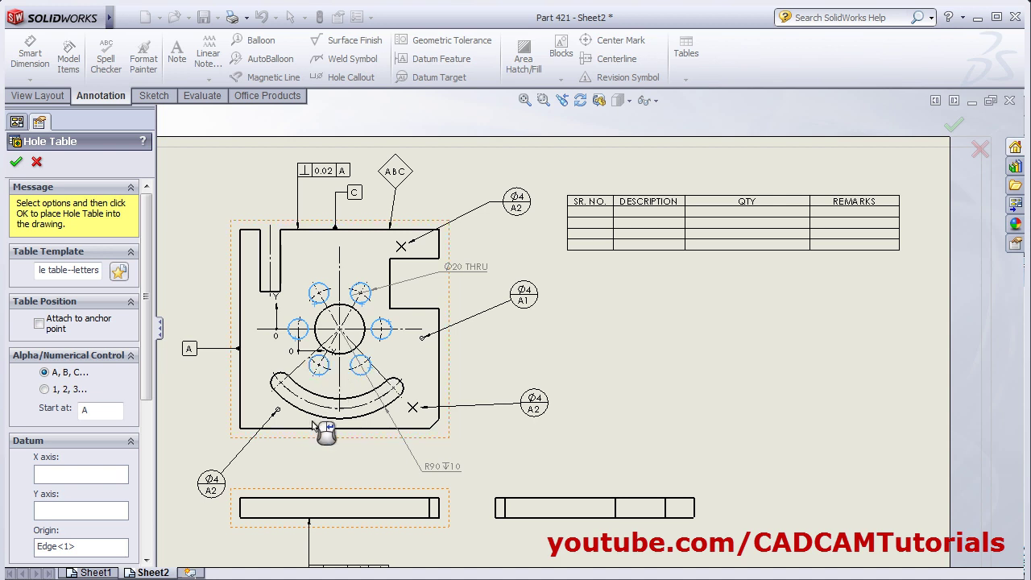
- Replace the hole table's origin with the plate's lower-left corner vertex, keeping the leftmost Ø20 hole among the listed holes
middle_click_drag(325, 427, 325, 395)
left_click(65, 478)
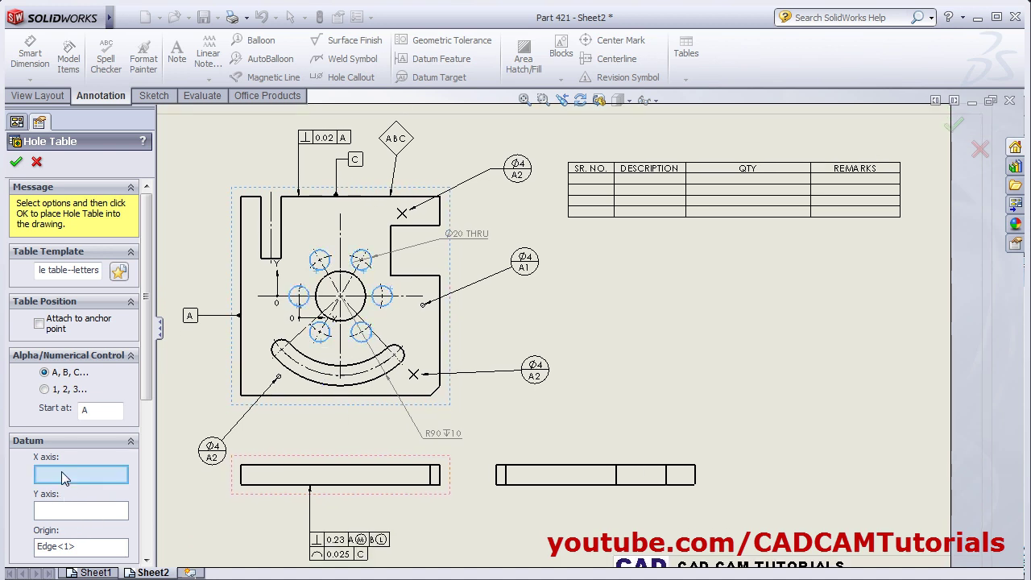
left_click(60, 552)
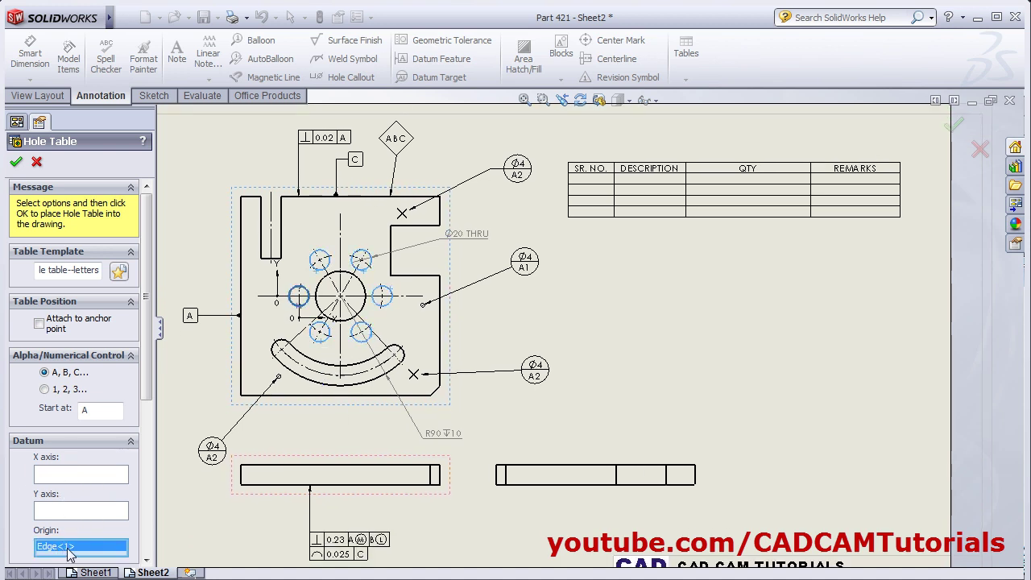
right_click(70, 549)
left_click(105, 556)
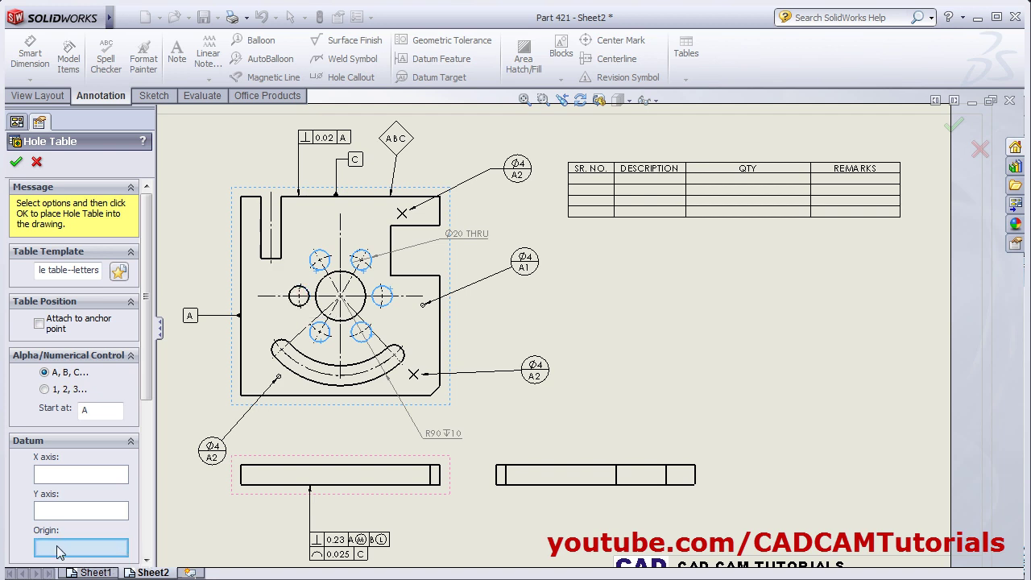
left_click(242, 396)
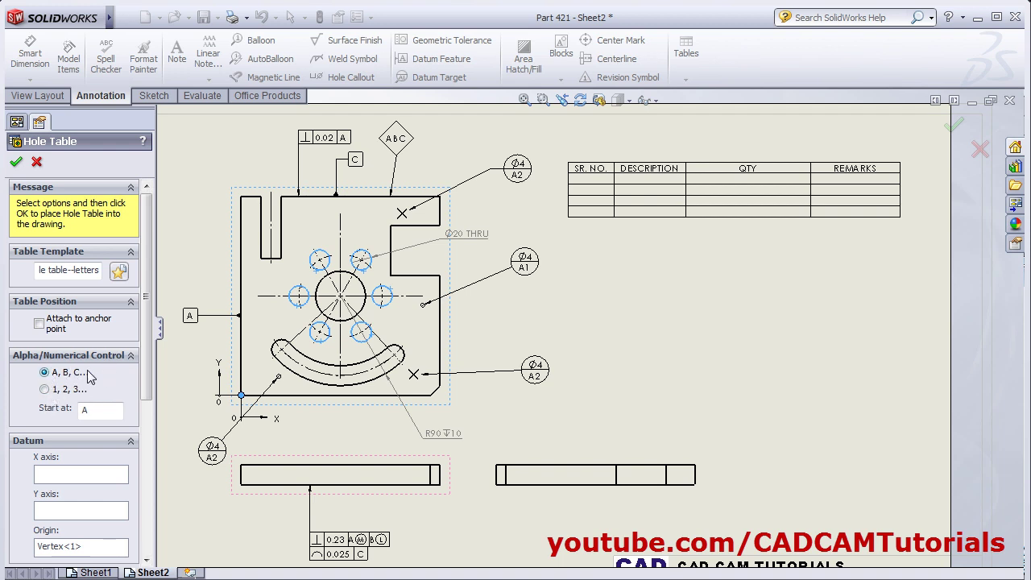
- Set the hole tags to 1, 2, 3... numbering and place the hole table just below the general table
left_click(44, 389)
scroll(33, 282, "down", 5)
scroll(28, 209, "up", 3)
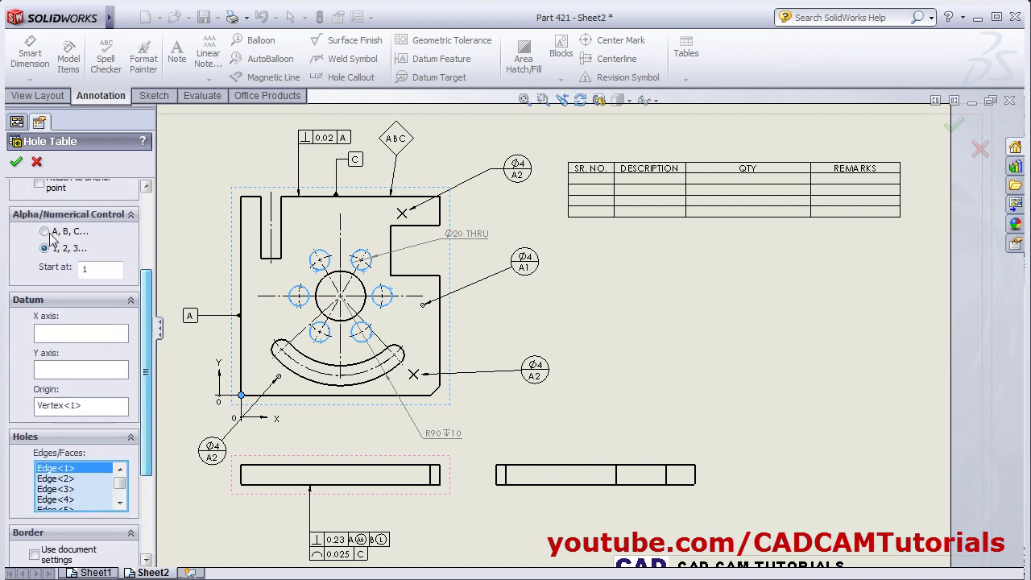
scroll(25, 184, "down", 3)
left_click(16, 162)
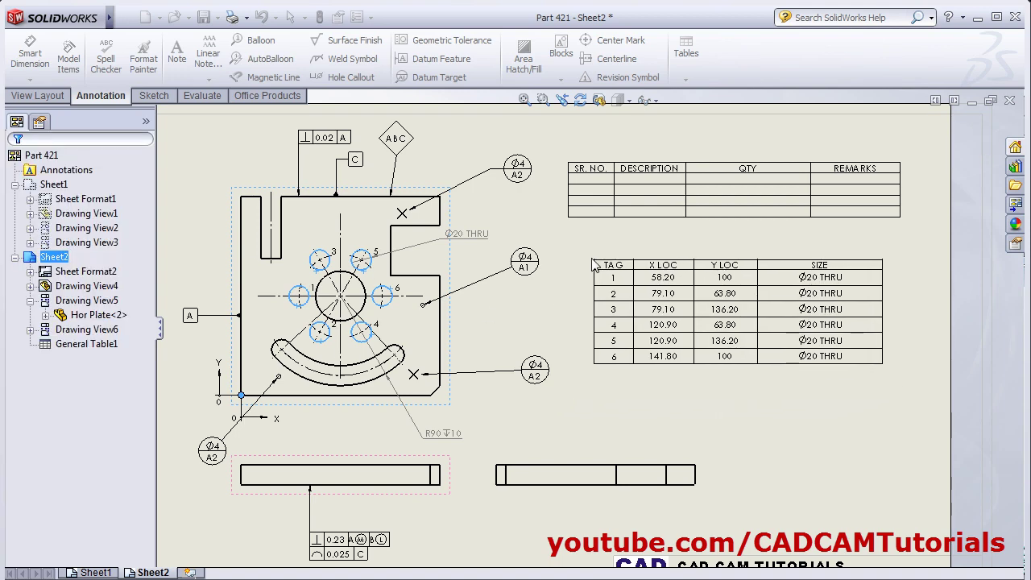
left_click(589, 259)
scroll(709, 387, "down", 1)
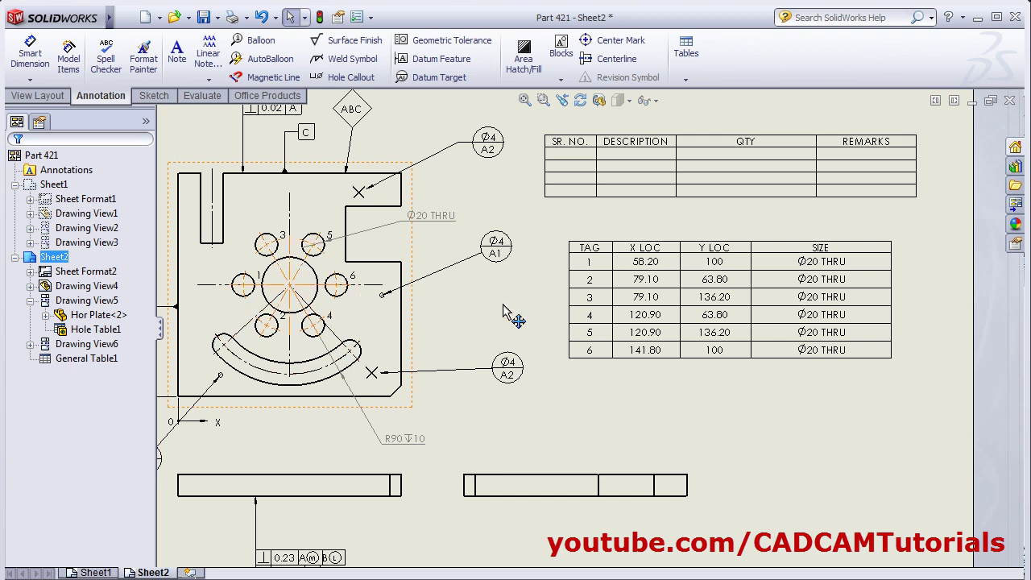
mouse_move(596, 304)
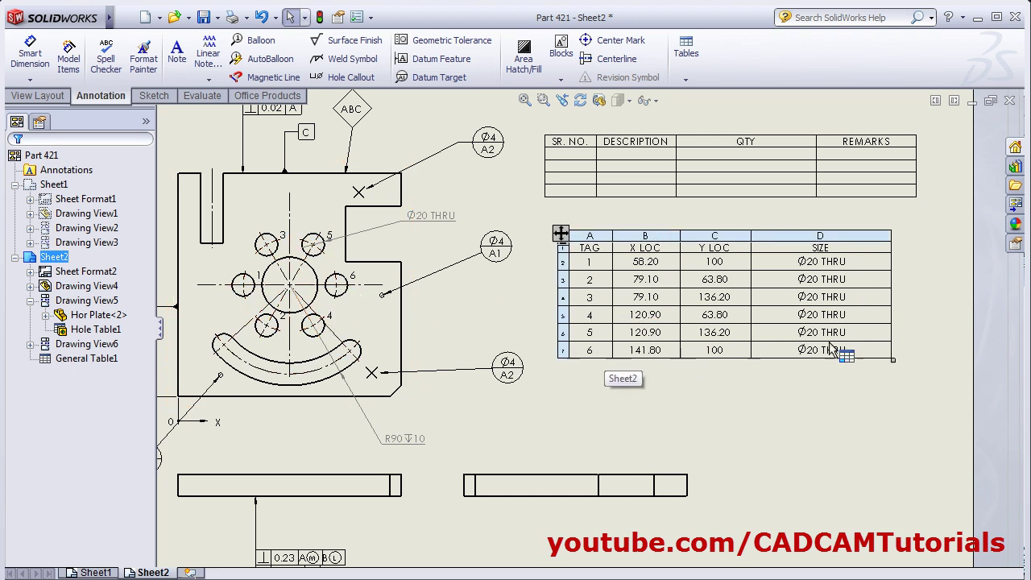
key("f")
key("f")
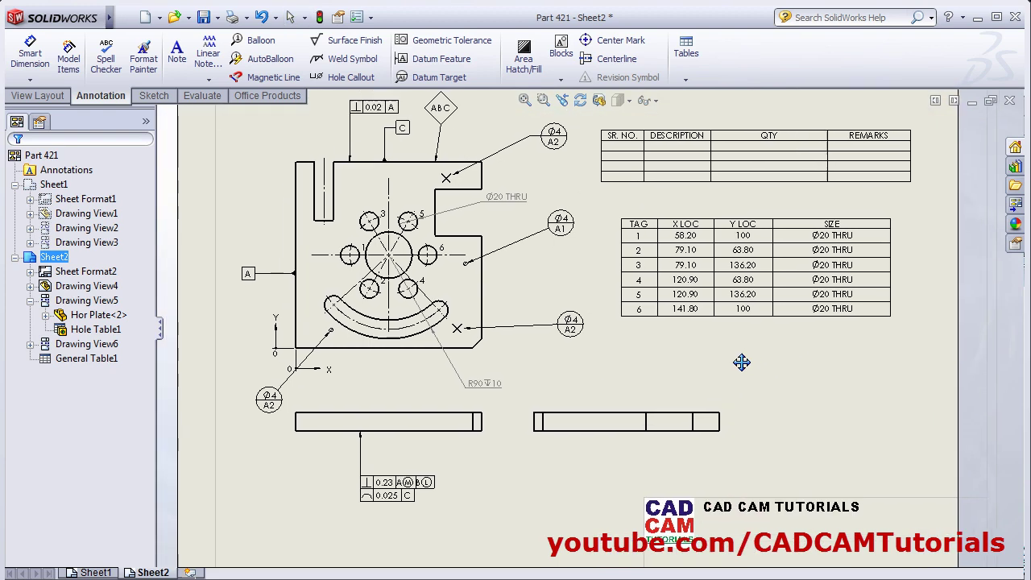